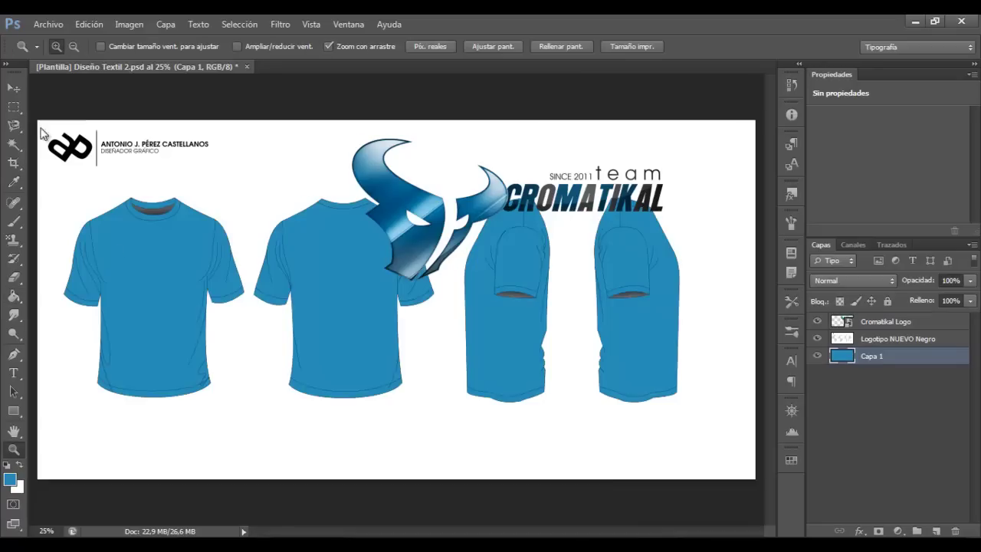
Add a new layer inside Frontal and set up a size 825 soft black brush.
left_click(838, 338)
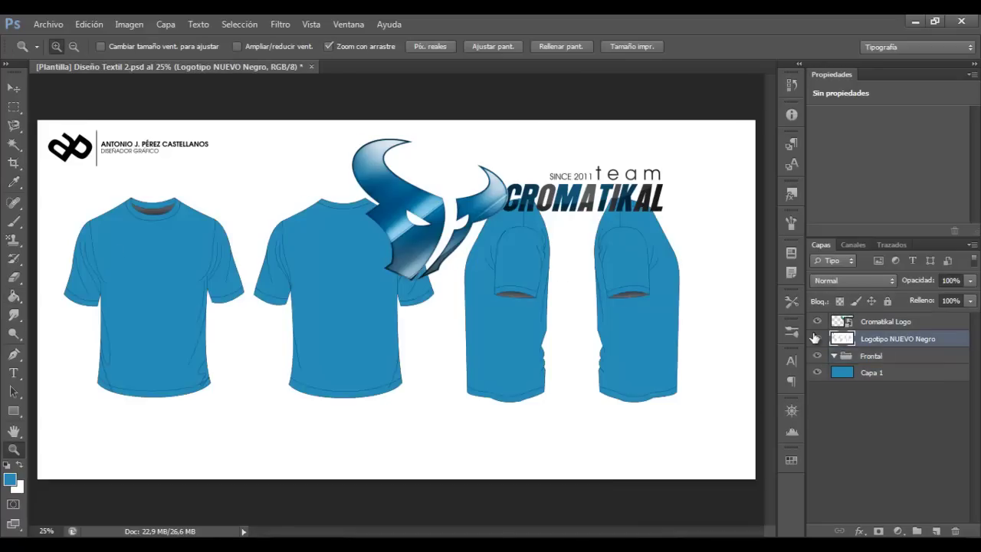
left_click(72, 302)
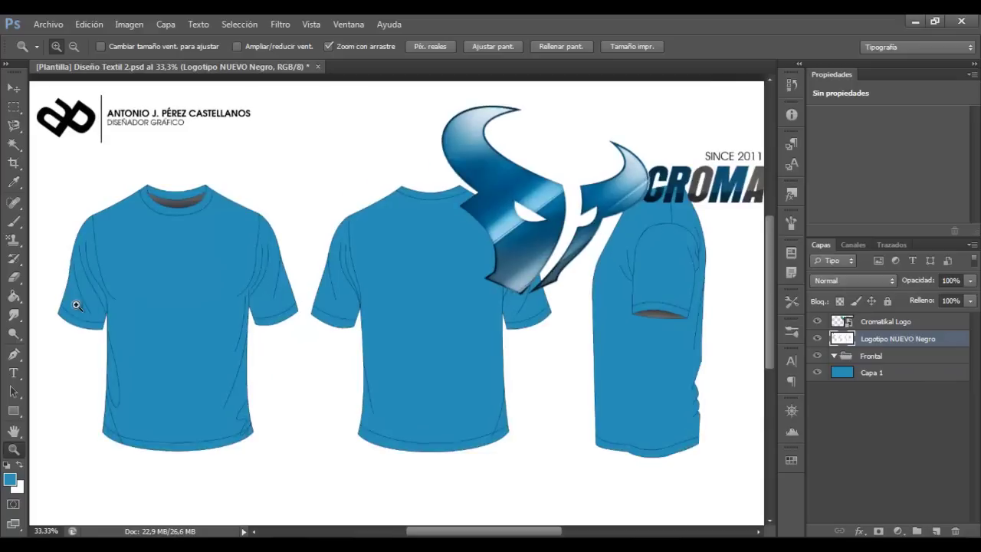
left_click(72, 302)
left_click(936, 531)
key("b")
left_click(72, 46)
left_click(9, 466)
Paint soft black shading over the chest, shirt edges and side-view shirts.
left_click_drag(138, 92, 147, 90)
left_click(318, 245)
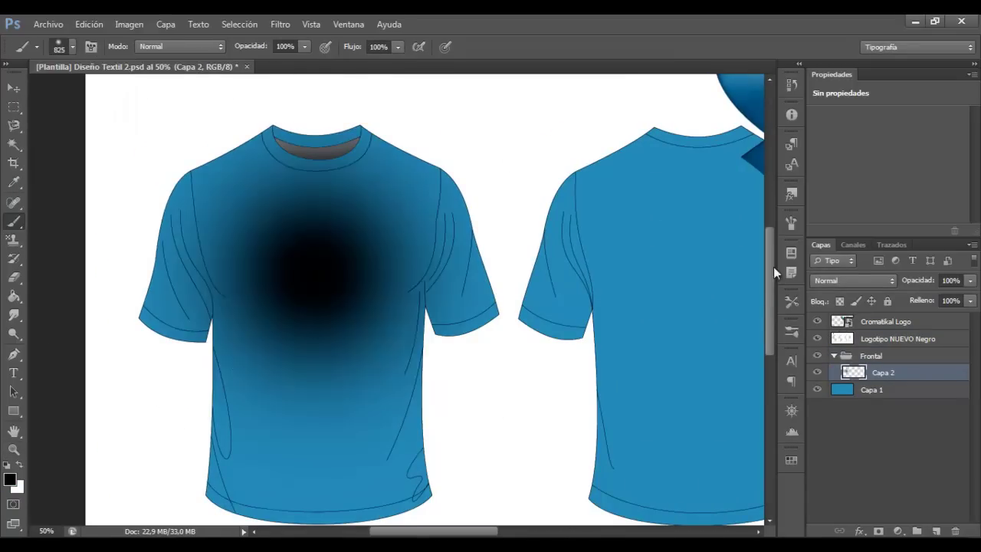
scroll(121, 251, "down", 1)
left_click_drag(551, 192, 559, 383)
scroll(580, 296, "right", 5)
left_click_drag(322, 459, 429, 475)
scroll(723, 512, "right", 3)
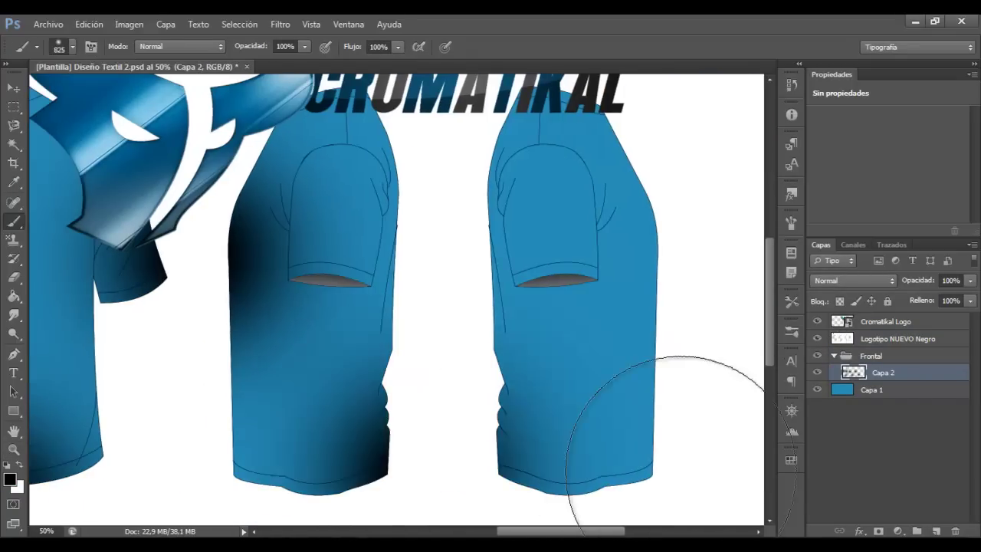
Lower the shading layer's opacity to 41%.
key("z")
key("ctrl+minus")
key("ctrl+minus")
mouse_move(970, 280)
left_mouse_down()
mouse_move(861, 301)
mouse_move(927, 301)
left_mouse_up()
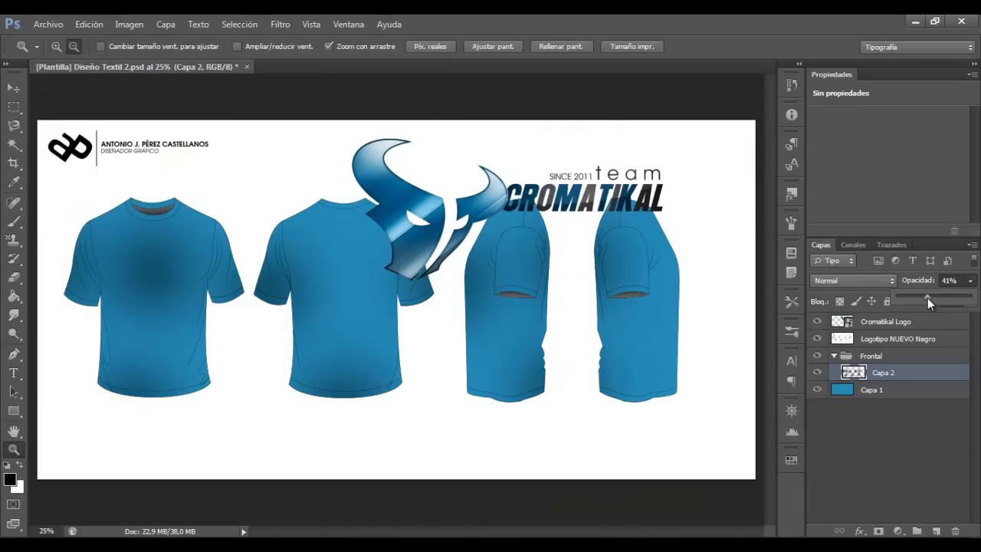
left_click(48, 23)
Place texura-puntos-640x960 from the Texturas folder over the front shirt.
left_click(77, 151)
double_click(176, 222)
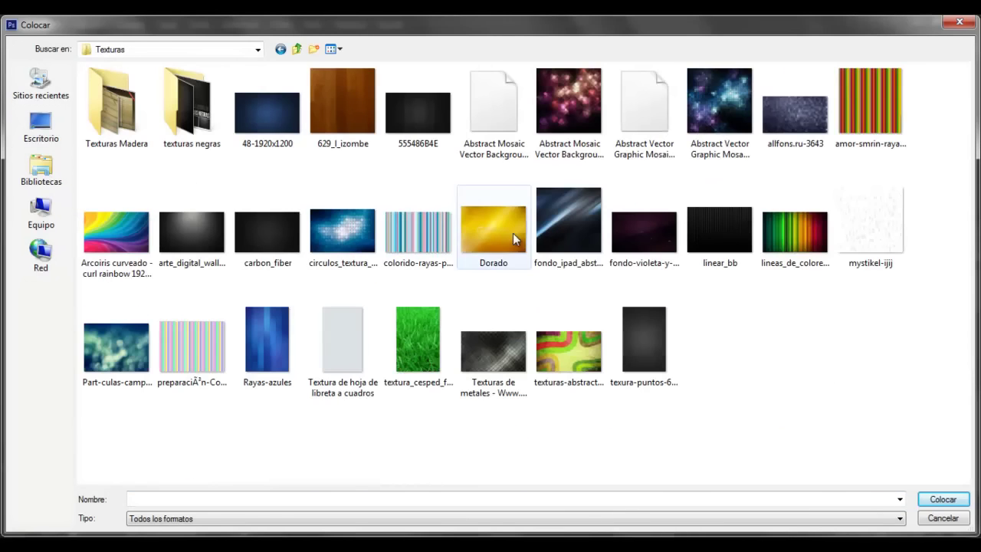
double_click(643, 339)
left_click_drag(369, 257, 111, 253)
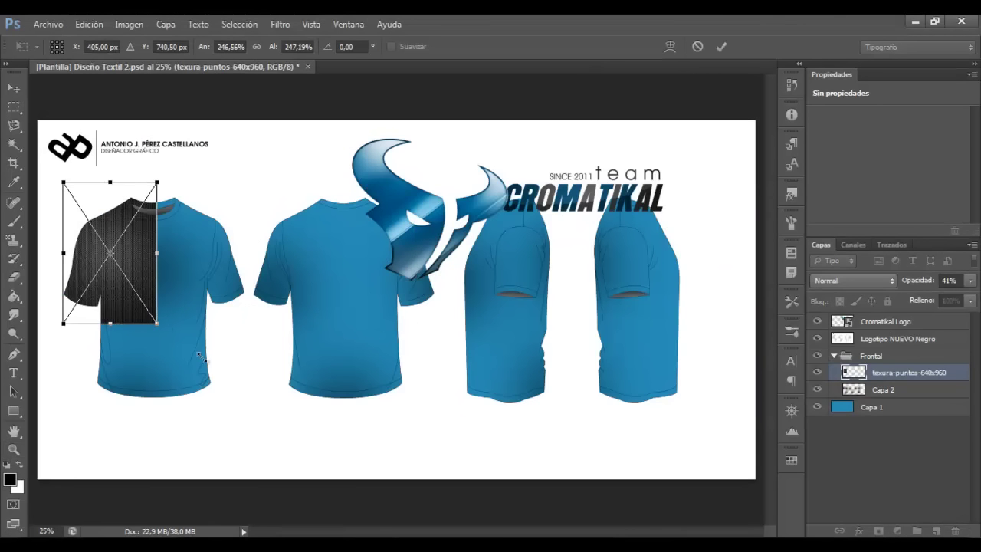
key("Return")
Blend the texture with Luz suave and lower its opacity.
key("ctrl+plus")
left_click(892, 281)
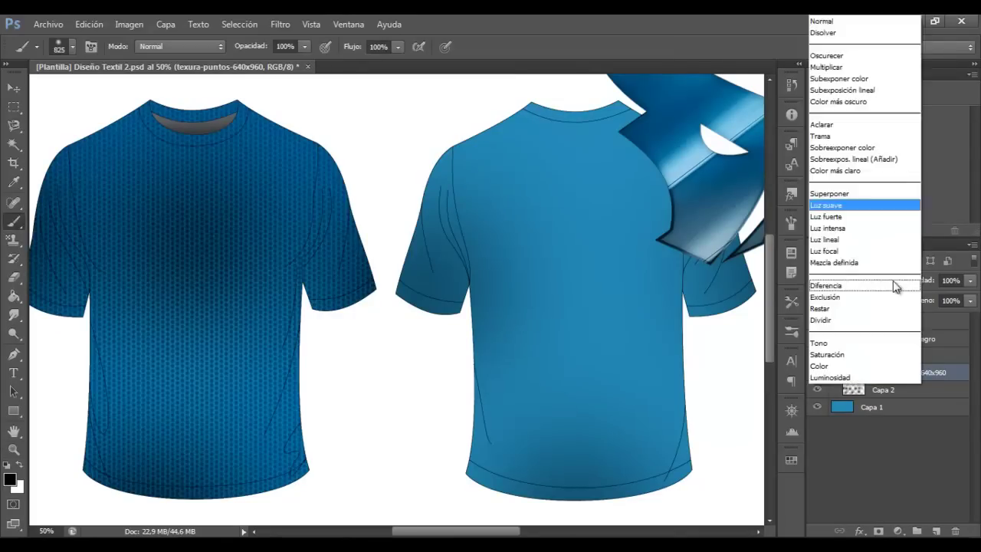
key("Return")
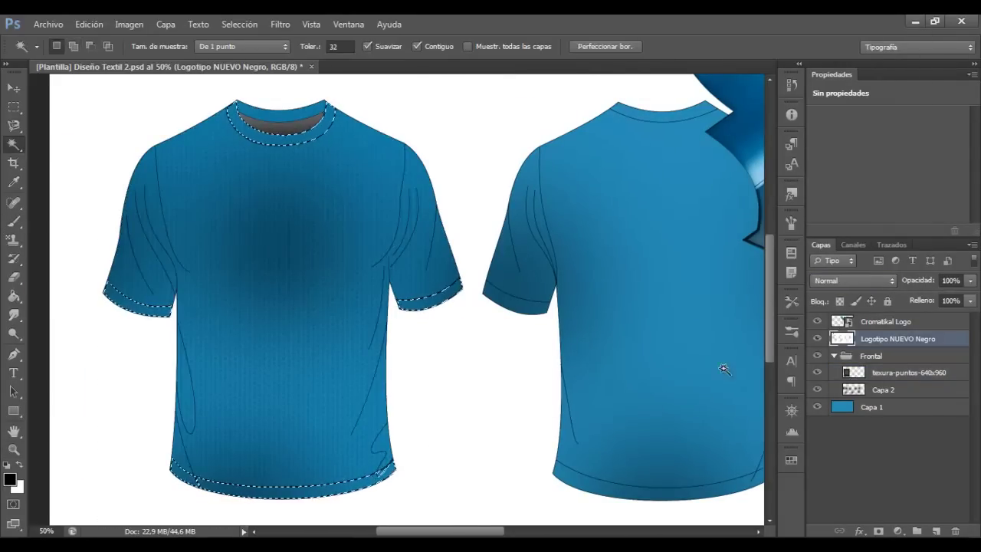
Fill the selected collar, cuffs and hem with light grey on Capa 3.
key("Return")
key("alt+BackSpace")
key("ctrl+d")
key("m")
key("z")
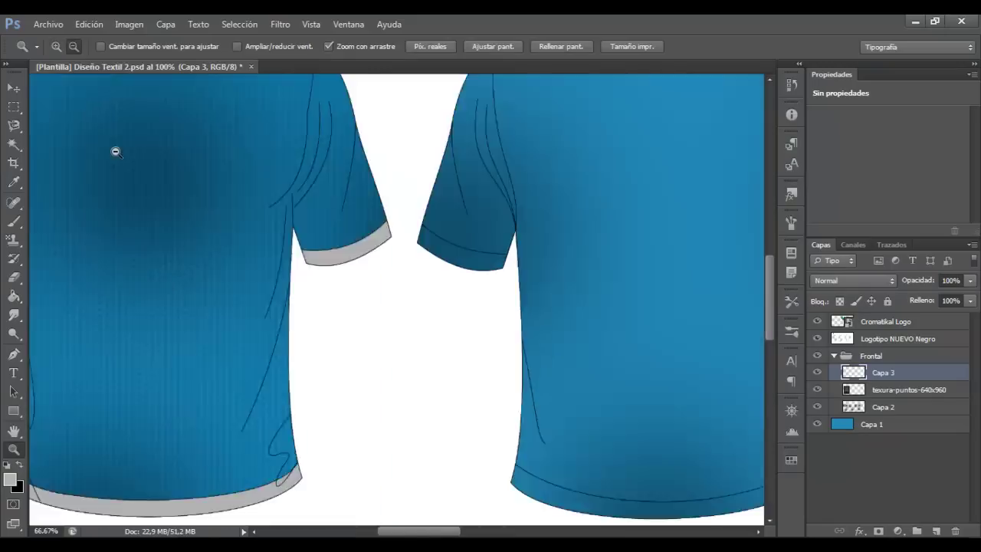
left_click_drag(116, 150, 42, 124)
key("ctrl+plus")
left_click_drag(882, 372, 882, 399)
scroll(674, 256, "down", 1)
Place the Cromatikal Logo nEGRO image and set the brush to erase mode.
left_click(47, 24)
left_click(79, 257)
double_click(252, 168)
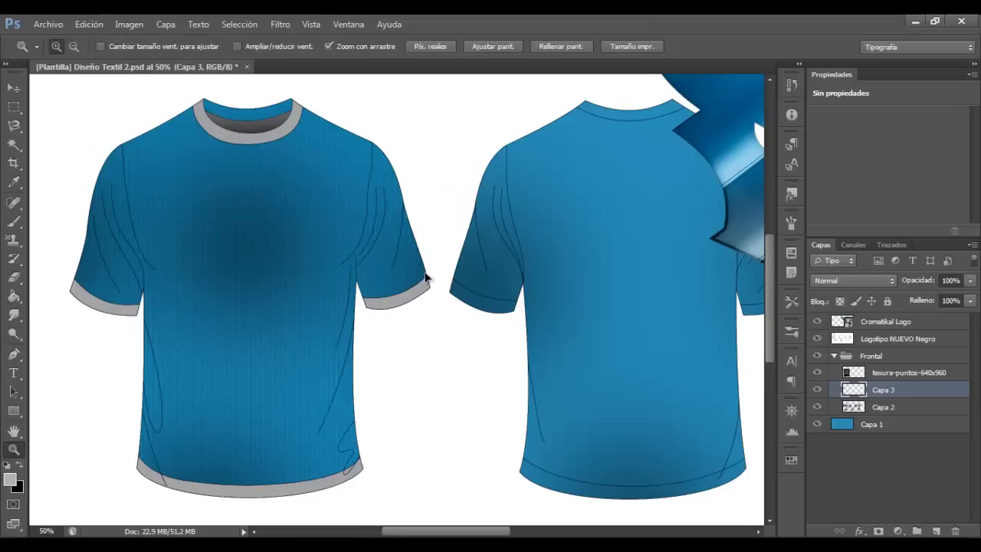
key("Return")
key("b")
left_click(615, 328)
left_click(64, 47)
Set the brush to 135 px, duplicate the bull logo layer and hide the original.
type("135")
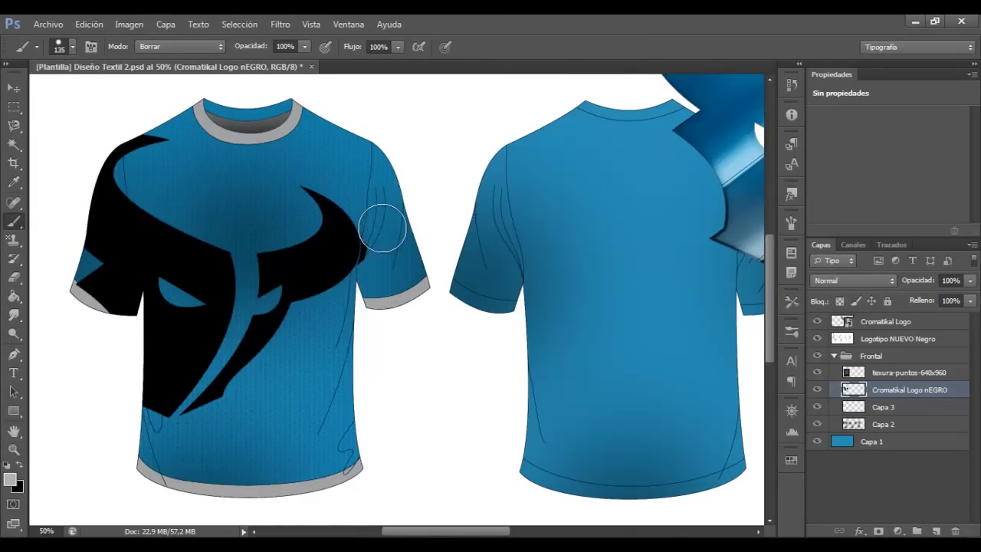
left_click(381, 228, "ctrl")
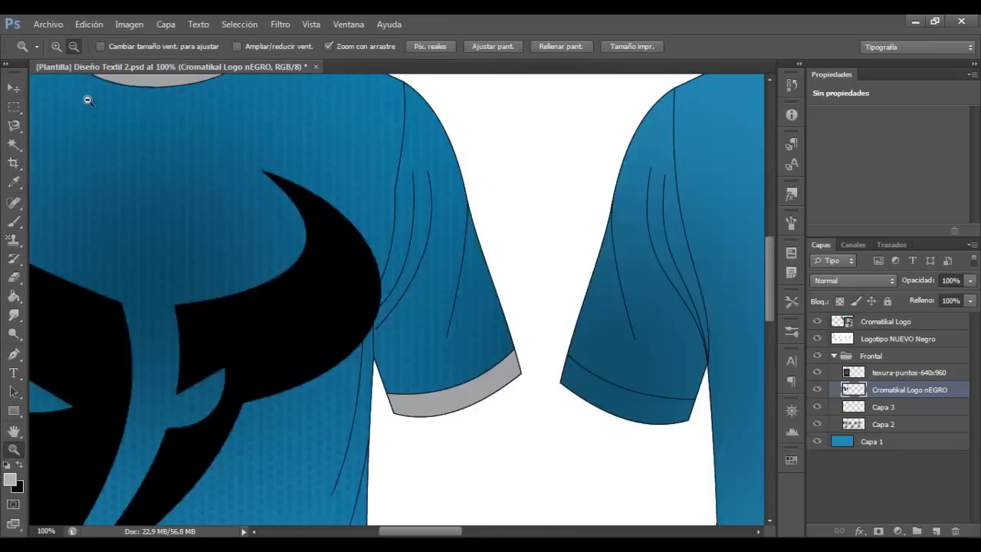
key("ctrl+0")
key("ctrl+t")
key("Escape")
key("ctrl+j")
left_click(817, 406)
Scale the logo copy down into a small emblem on the upper chest.
key("ctrl+t")
mouse_move(457, 365)
left_mouse_down()
mouse_move(271, 306)
mouse_move(264, 172)
mouse_move(331, 137)
left_mouse_up()
key("Return")
key("ctrl+t")
key("Return")
Try Overlay blending on the emblem, then return it to Normal.
key("b")
key("shift+alt+o")
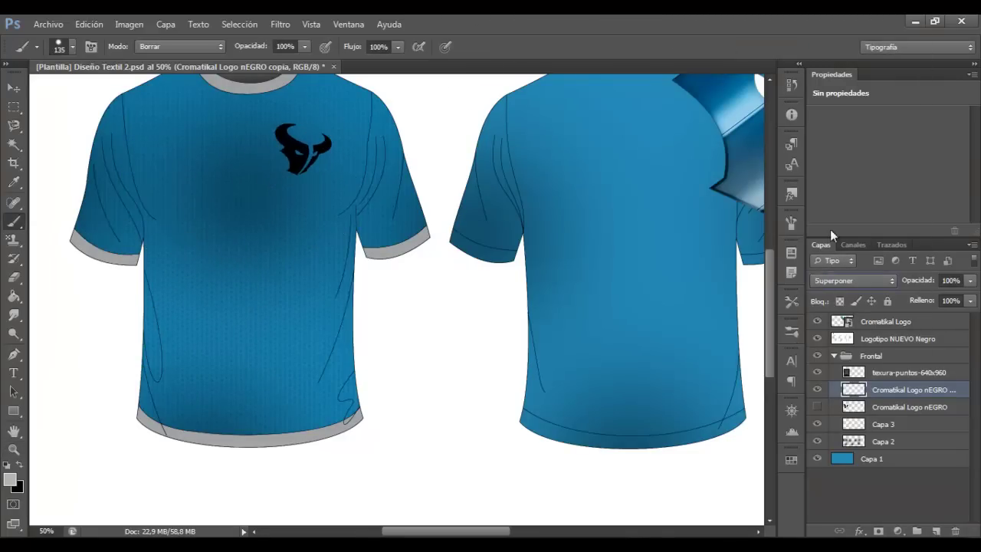
left_click(853, 280)
left_click(827, 16)
key("z")
left_click(86, 115, "alt")
key("ctrl+plus")
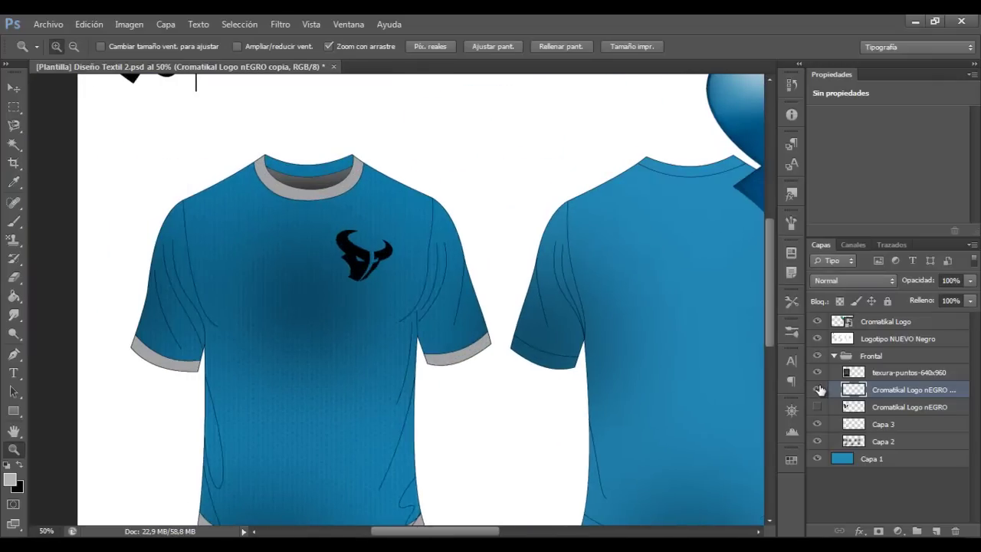
Choose dark blue as the foreground colour and zoom into the left shoulder.
left_click(9, 480)
key("Return")
left_click(203, 357)
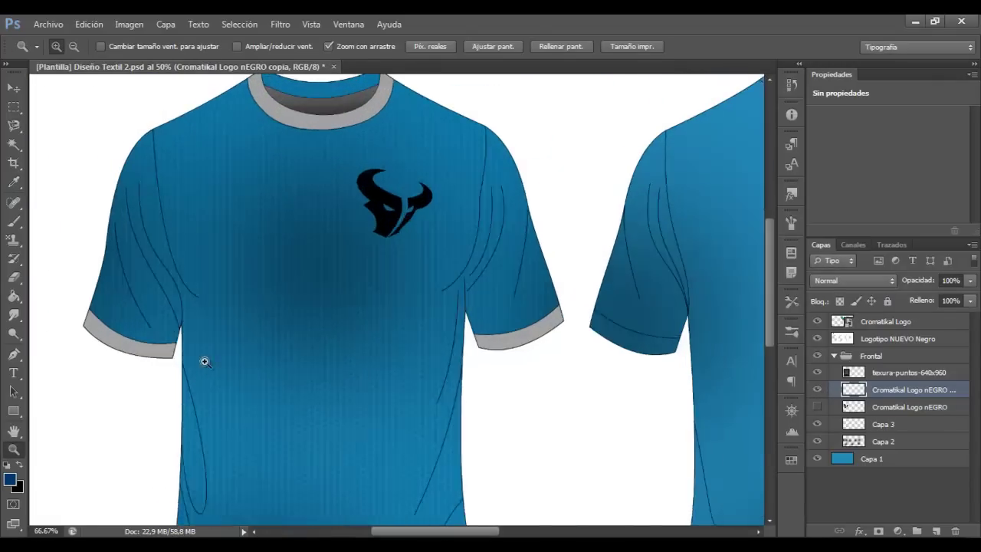
left_click(204, 357)
key("p")
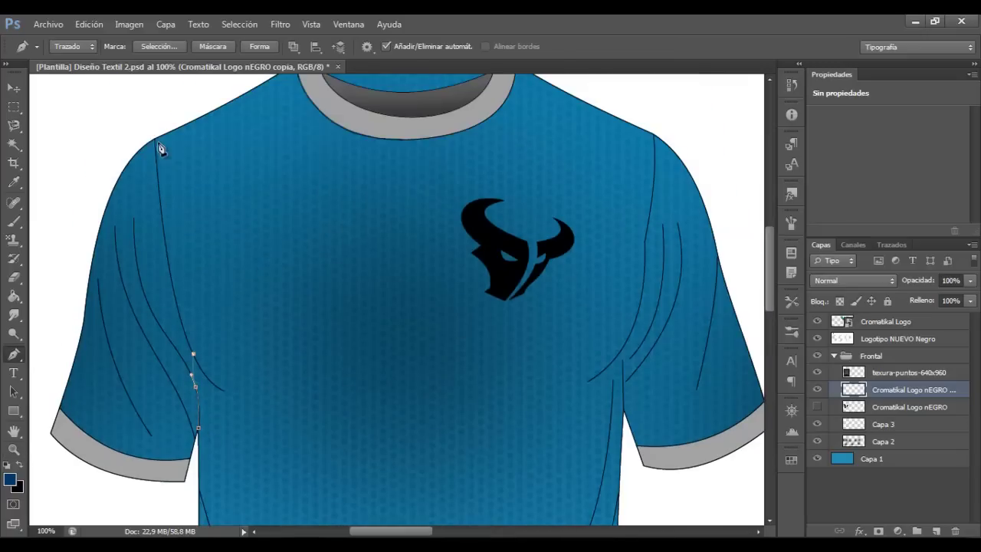
Close the left sleeve outline, select it and fill it dark blue.
left_click(198, 465)
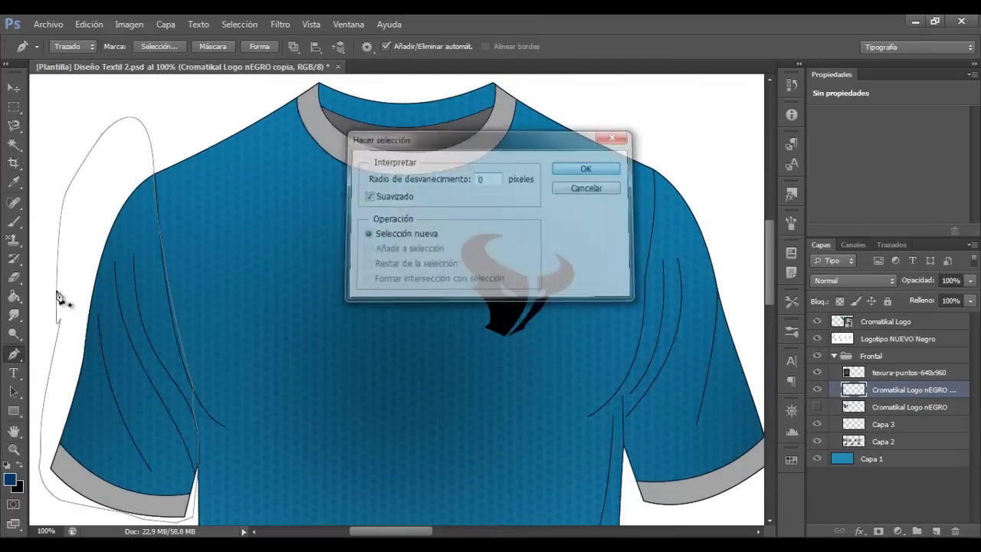
key("Return")
key("alt+BackSpace")
key("ctrl+d")
key("ctrl+plus")
Clean the navy sleeve's ragged edge with a size 47 erasing brush.
key("b")
left_click(72, 46)
left_click_drag(237, 314, 246, 376)
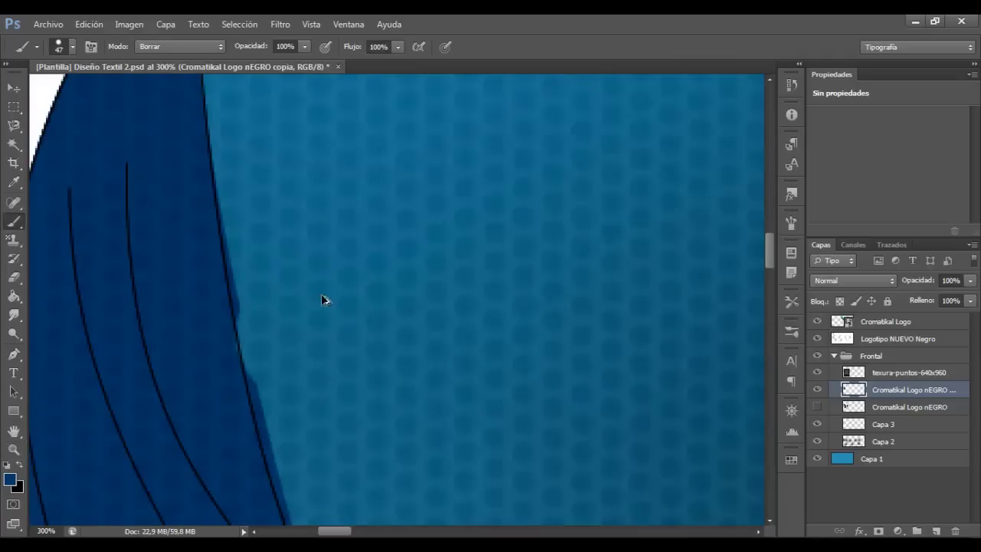
left_click(180, 46)
left_click(204, 59)
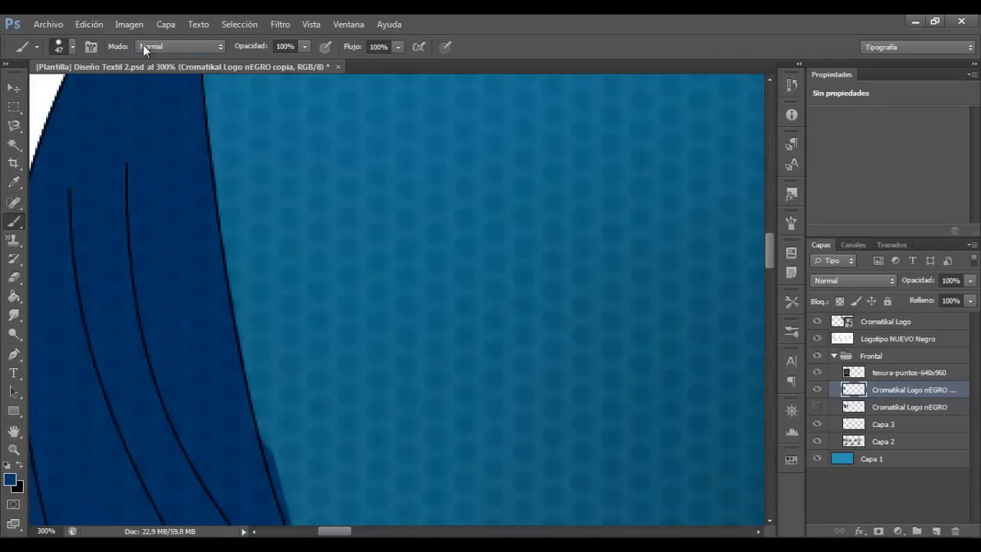
left_click_drag(771, 249, 771, 267)
left_click(180, 46)
left_click(175, 63)
key("z")
key("ctrl+minus")
key("ctrl+minus")
key("ctrl+minus")
left_click(56, 47)
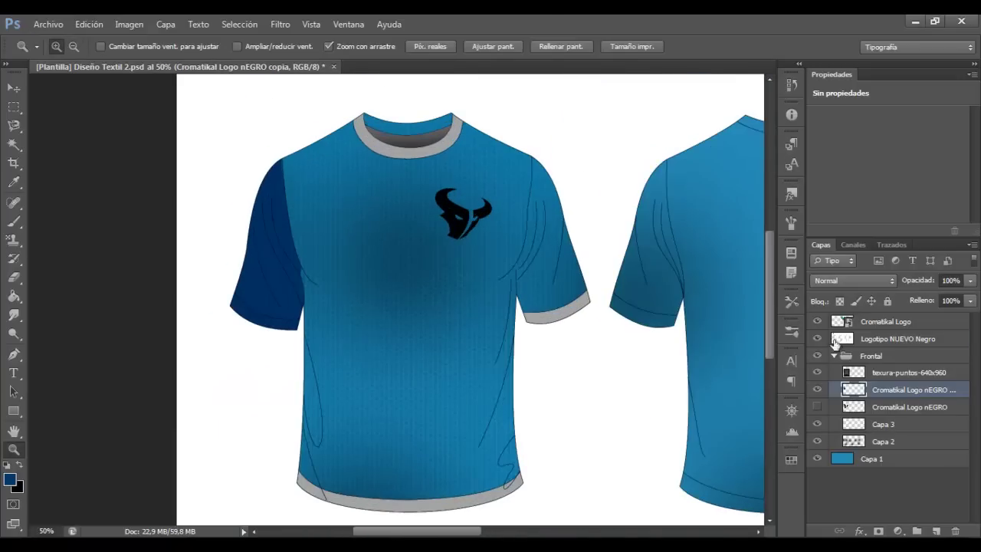
Compare layer visibility, then erase the chest emblem from the sleeve layer.
left_click(843, 339)
key("m")
left_click(881, 423)
left_click(816, 423)
left_click(816, 423)
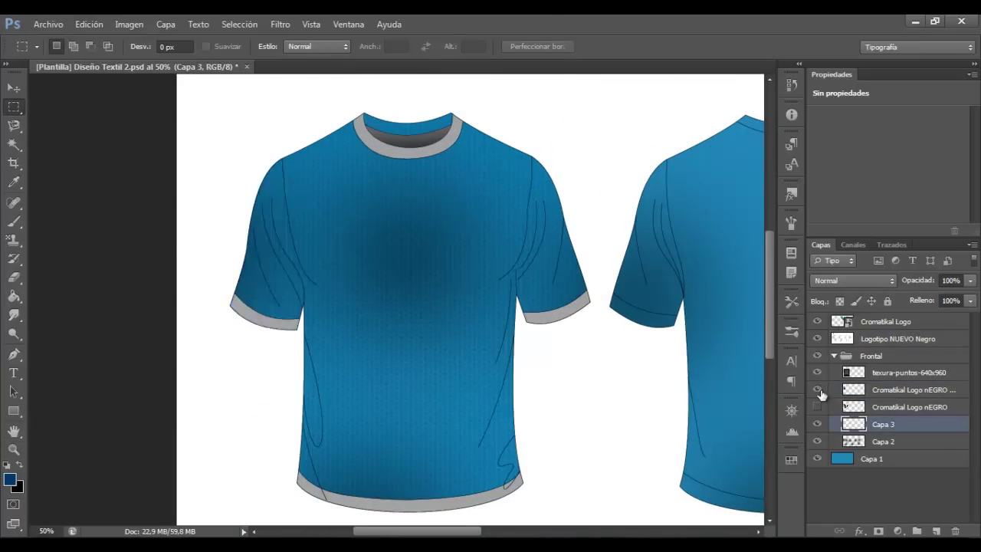
left_click(904, 389)
key("b")
left_click(73, 46)
left_click_drag(458, 149, 470, 257)
Move Capa 3 above the sleeve layer and rename it Azul / Blanco.
left_click_drag(893, 429, 896, 407)
double_click(898, 406)
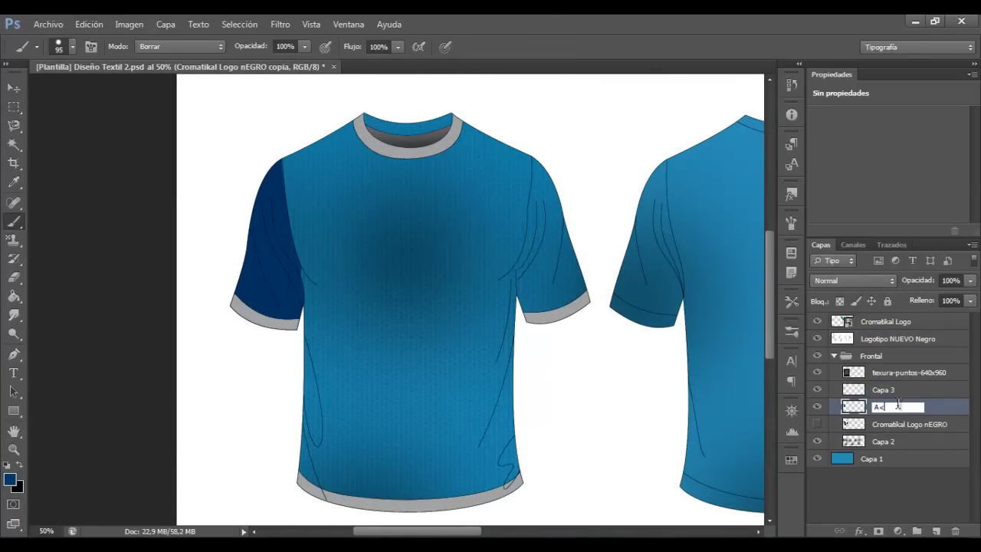
key("z")
left_click(534, 350)
Outline the right sleeve, select it and fill it with white.
left_click(534, 350)
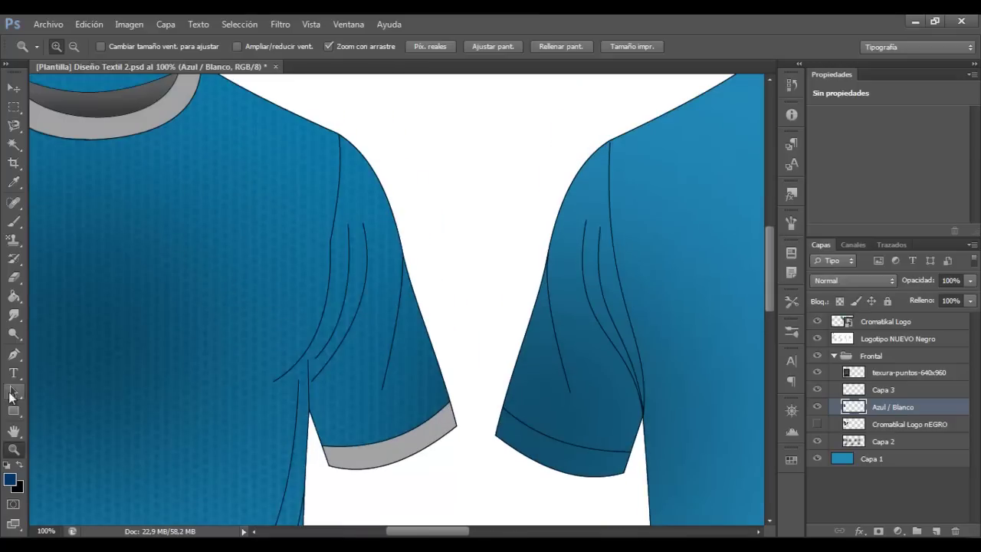
key("p")
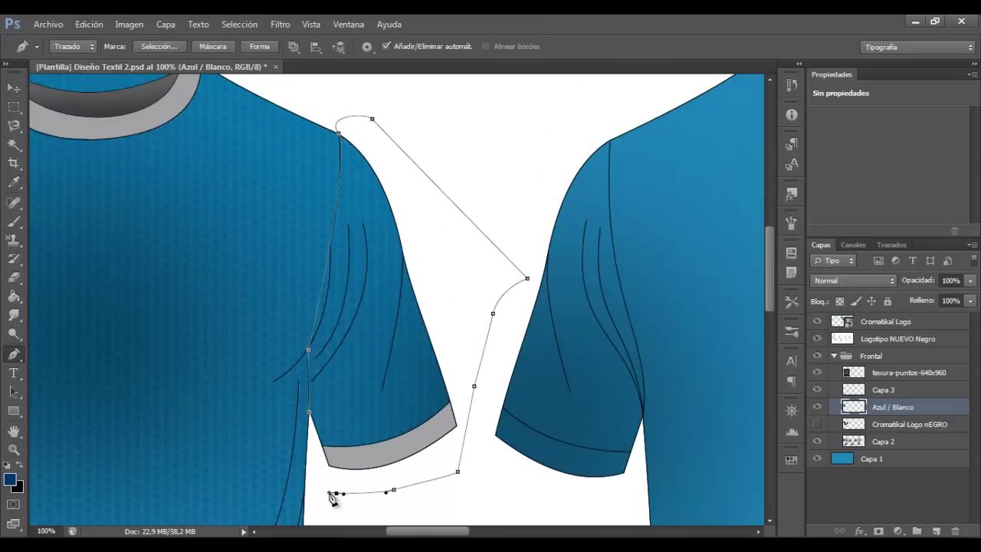
left_click(329, 493)
left_click(159, 46)
left_click(587, 164)
left_click(10, 478)
left_click(619, 344)
key("alt+BackSpace")
key("ctrl+d")
Fill the left shoulder panel with navy blue.
key("d")
key("z")
key("ctrl+minus")
left_click_drag(423, 531, 406, 533)
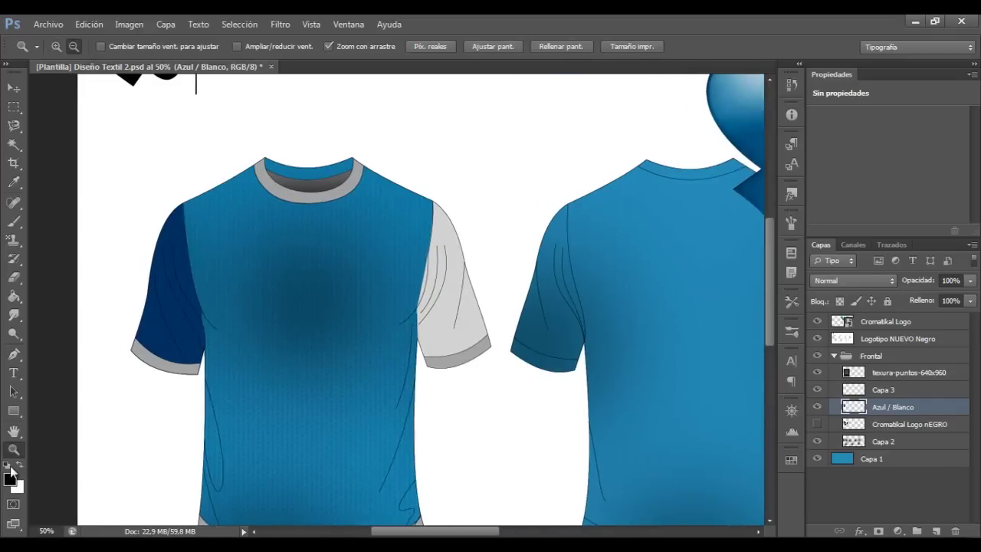
left_click(10, 477)
key("p")
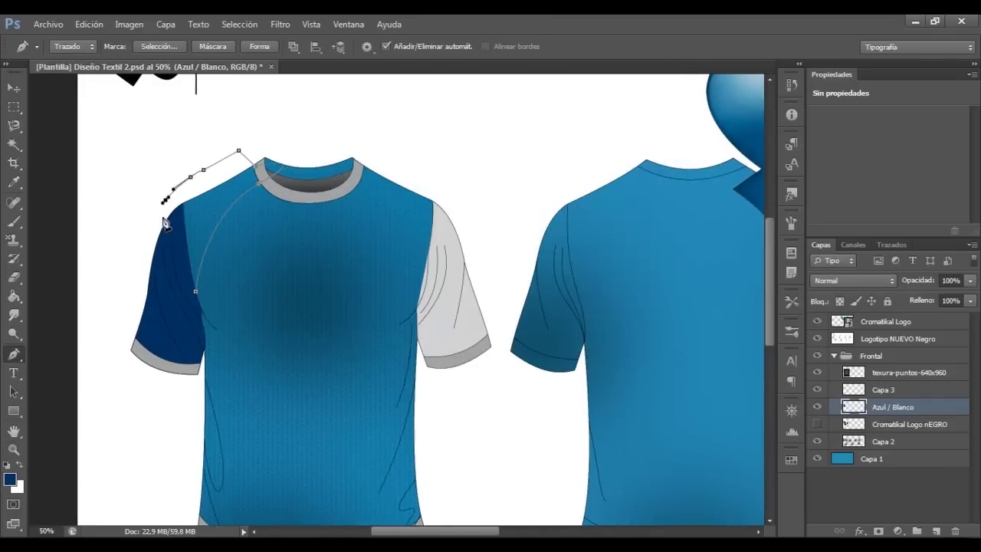
key("alt+BackSpace")
key("ctrl+d")
key("m")
Hide the dotted texture layer and sample light grey with the eyedropper.
left_click(816, 372)
key("i")
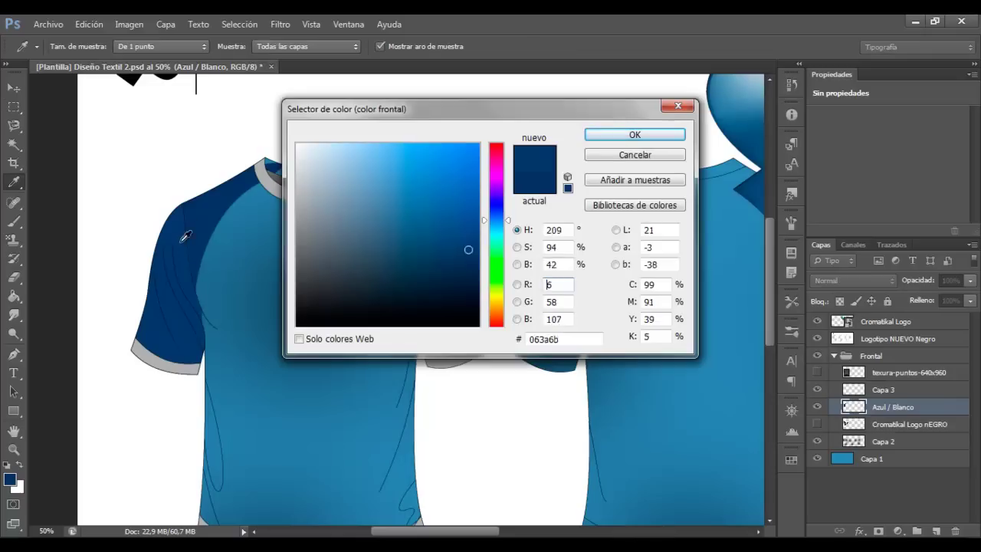
left_click(634, 135)
key("g")
left_click(13, 450)
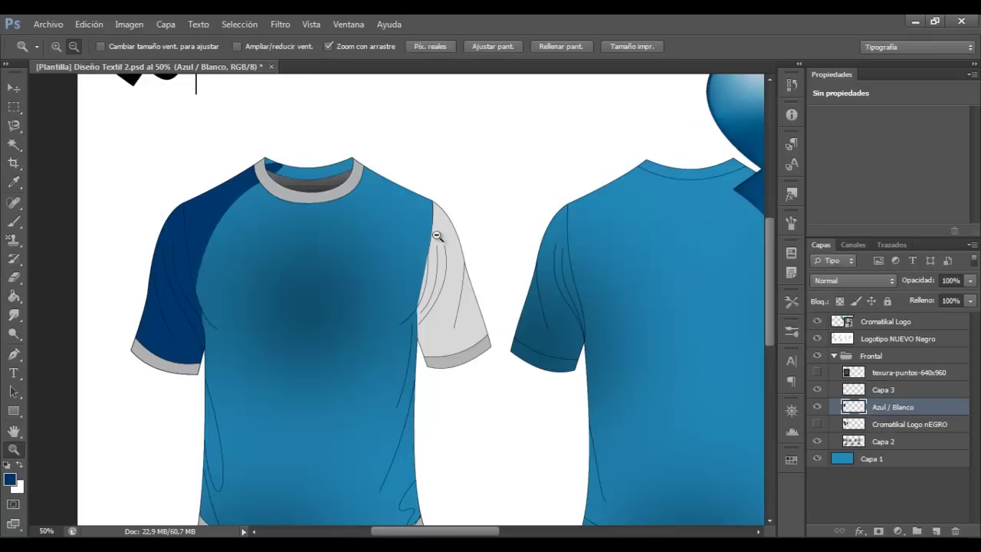
left_click(486, 282, "alt")
left_click(495, 307)
left_click(486, 285)
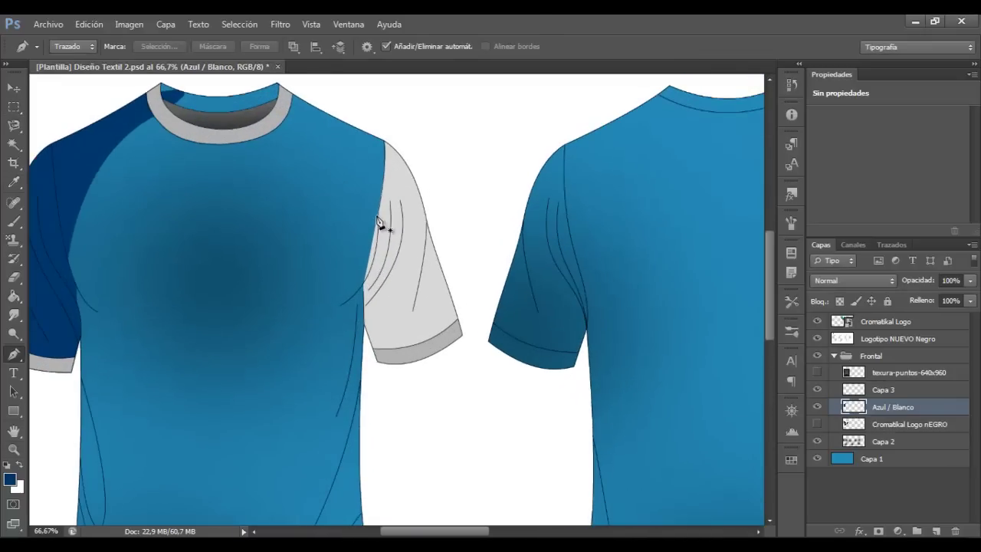
left_click(381, 221)
left_click(366, 232)
Set the brush to Normal mode and sample the light grey from the sleeve.
key("b")
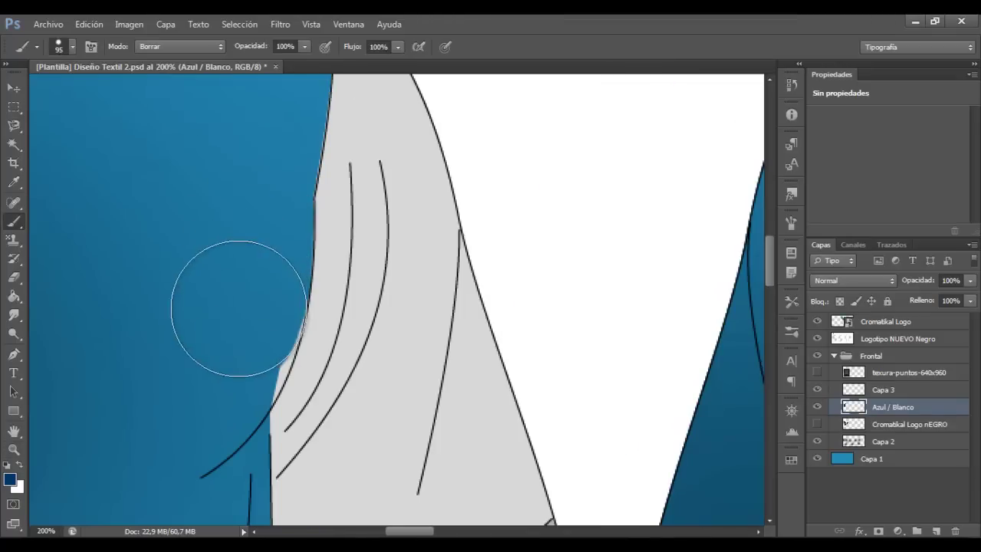
key("shift+alt+n")
left_click(73, 46)
left_click(327, 392, "alt")
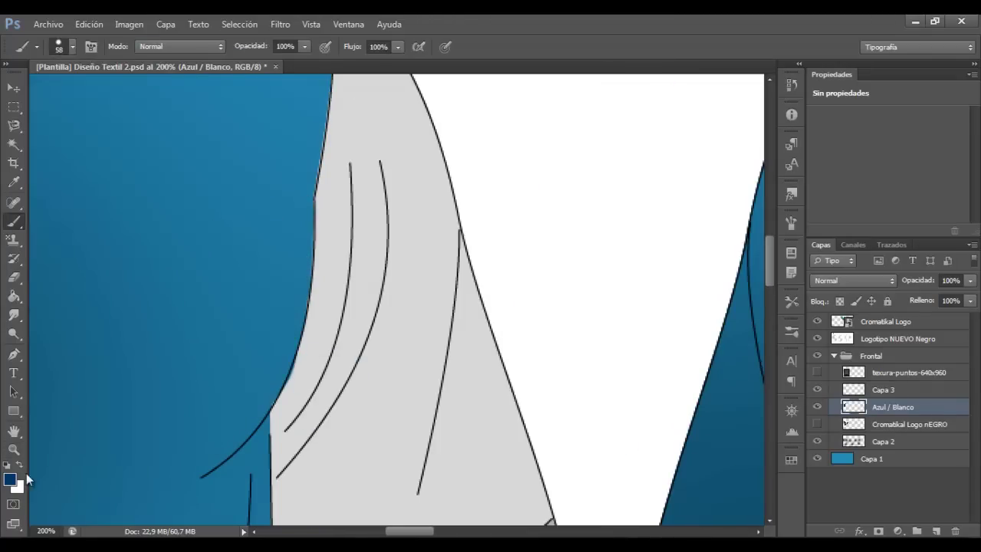
key("ctrl+minus")
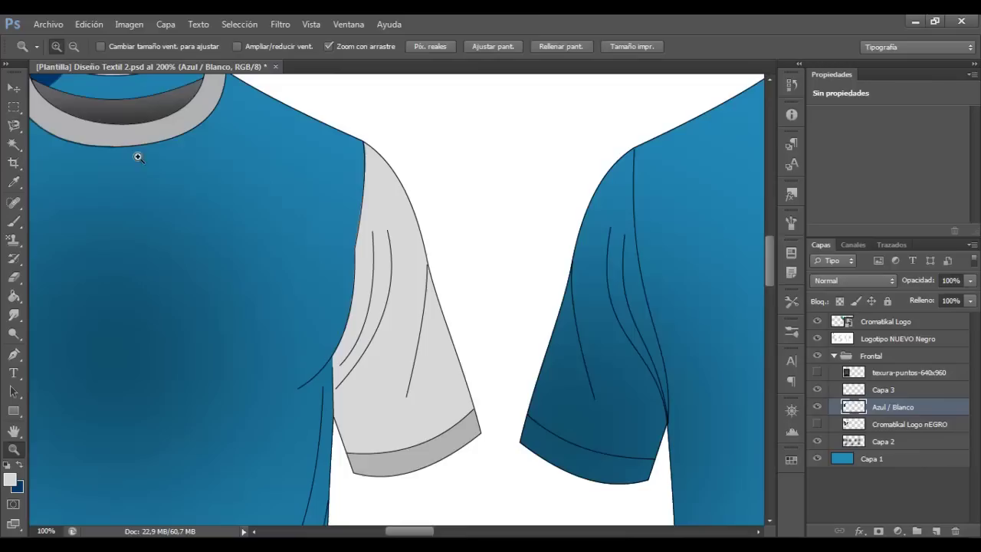
Trace the right shoulder panel up to the collar and select it for a Paint Bucket fill.
key("p")
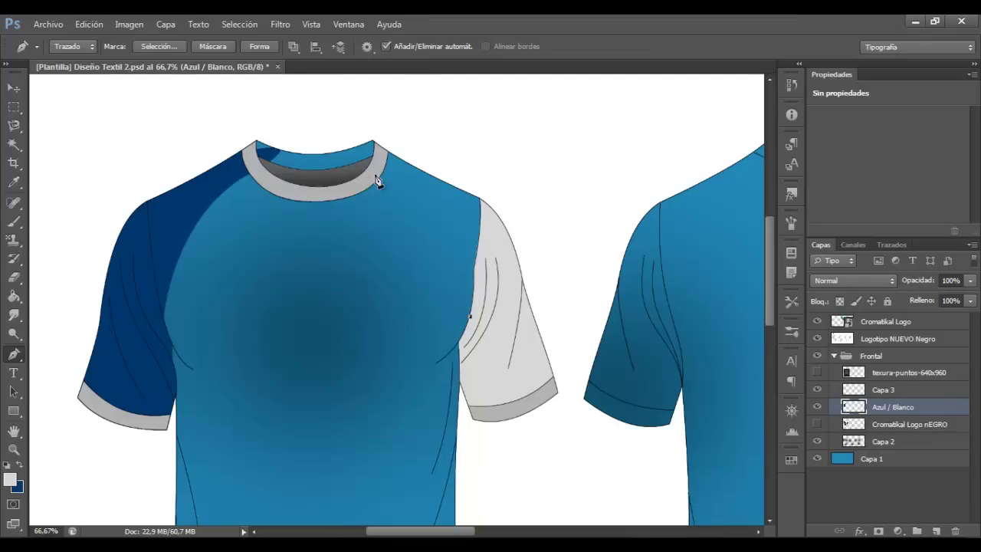
key("ctrl+Return")
key("g")
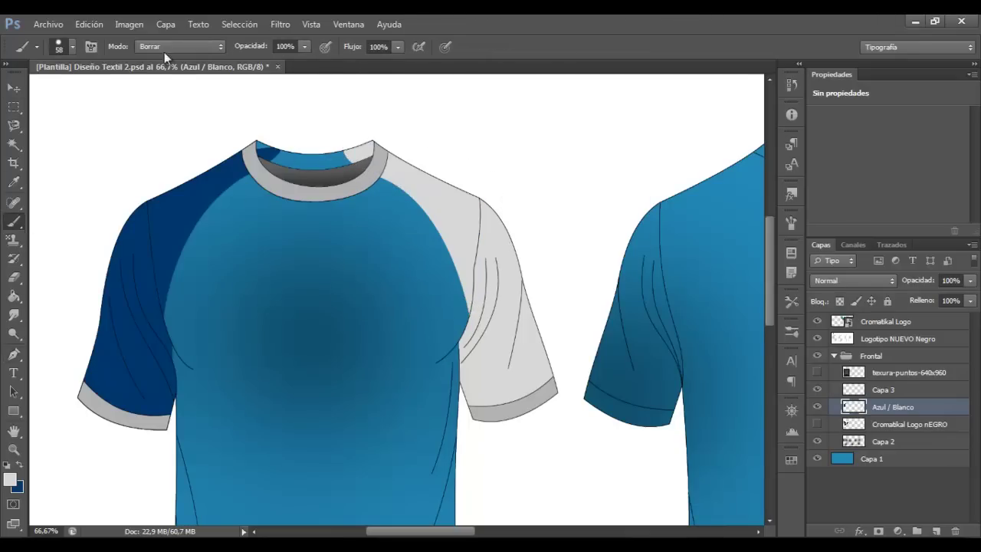
double_click(892, 389)
key("Escape")
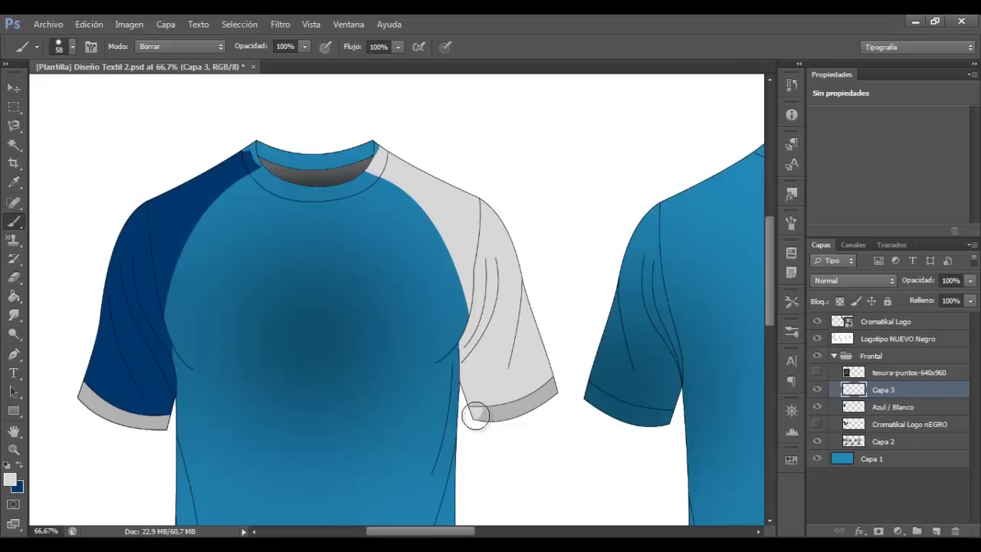
Magic-Wand the sleeve cuff on Capa 3 and fill it dark blue.
left_click(13, 144)
left_click(856, 389)
key("g")
key("alt+BackSpace")
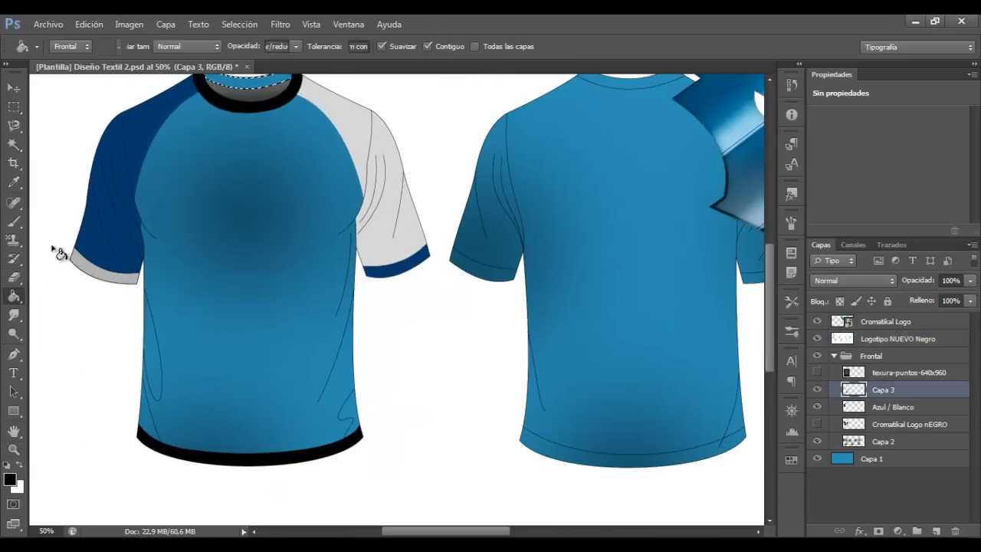
left_click_drag(969, 281, 858, 307)
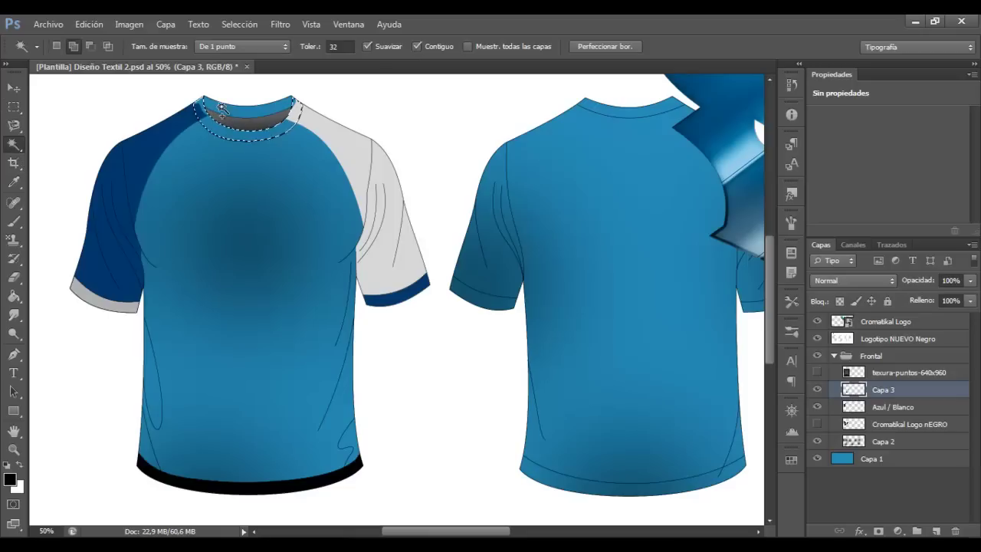
Fill the collar ring black, deselect, and add an empty layer above Capa 3.
left_click(836, 337)
left_click(881, 389)
key("g")
left_click(153, 197)
key("m")
key("ctrl+d")
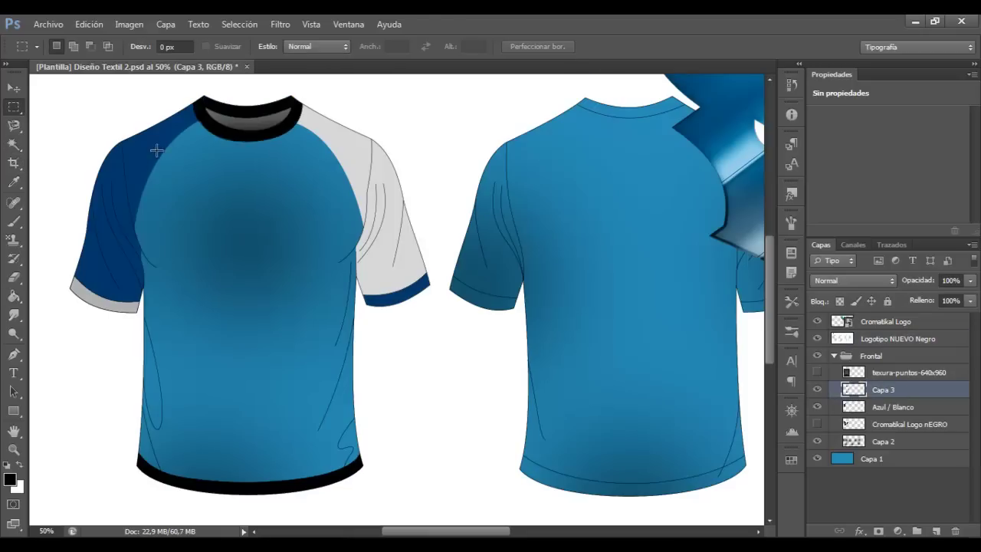
left_click(936, 531)
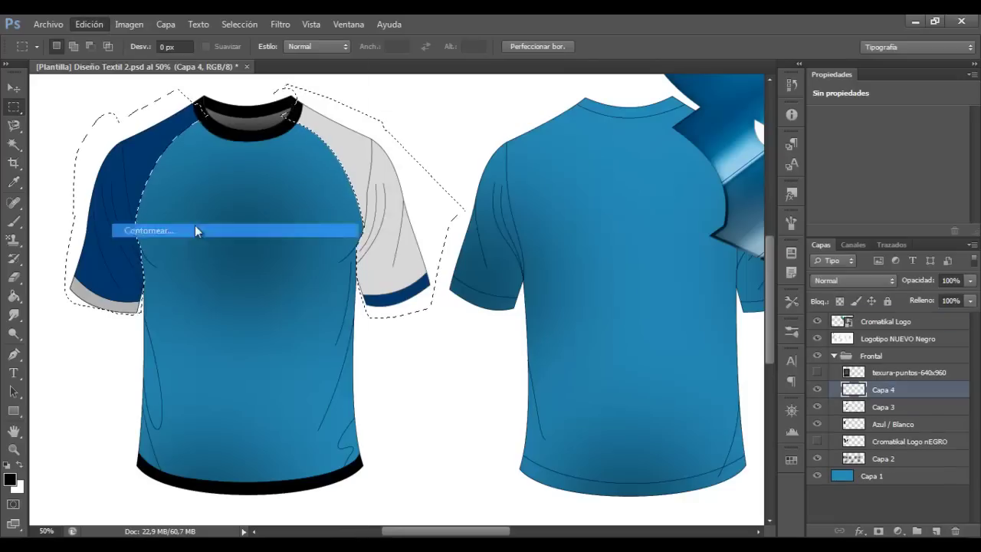
Show the dotted texture layer, trial-erase it on the lower front shirt, then undo.
left_click(817, 373)
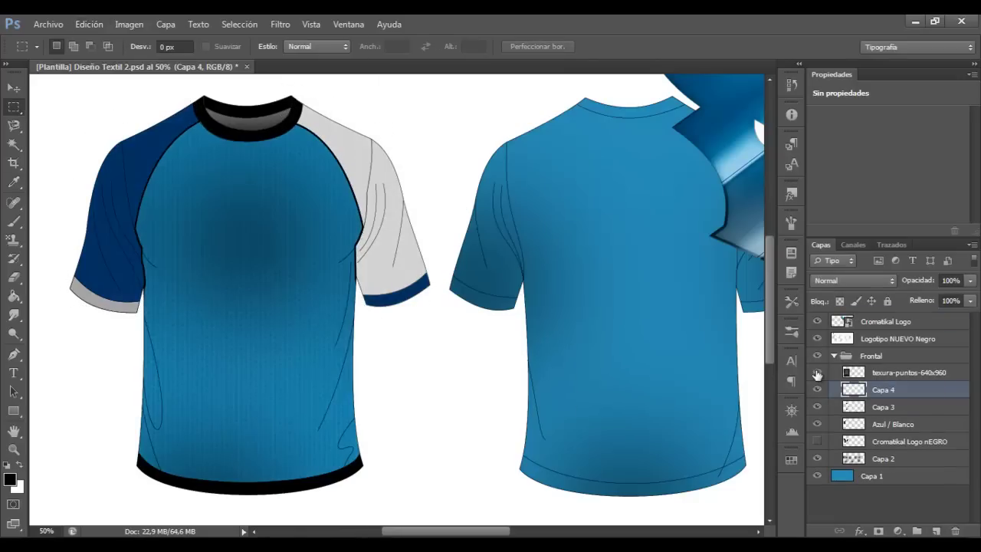
key("b")
left_click(73, 46)
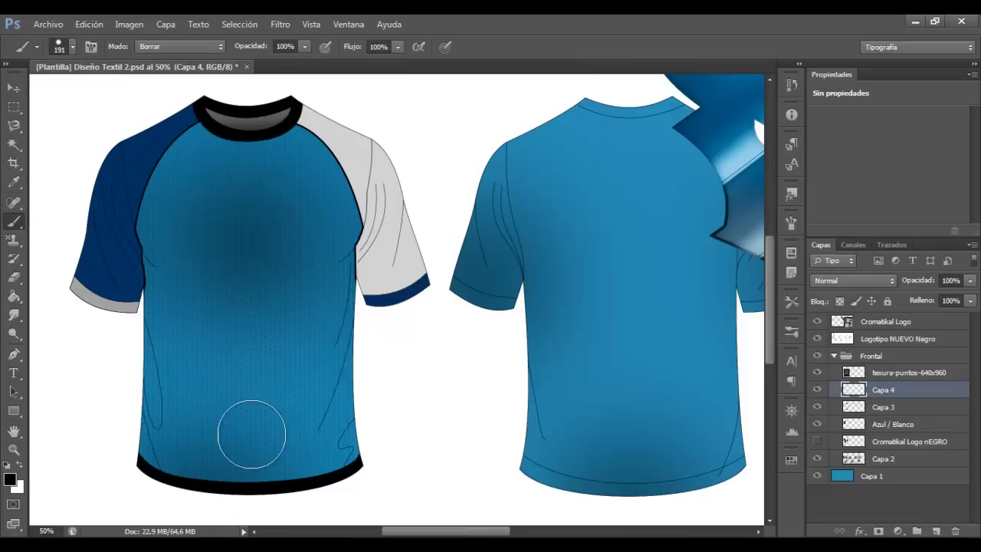
key("alt+bracketright")
left_click_drag(252, 426, 326, 378)
key("ctrl+z")
left_click(72, 46)
key("Return")
key("4")
key("6")
Select the dotted texture layer, zoom to the front shirts, and show the black logo layer.
left_click(870, 355)
left_click(885, 372)
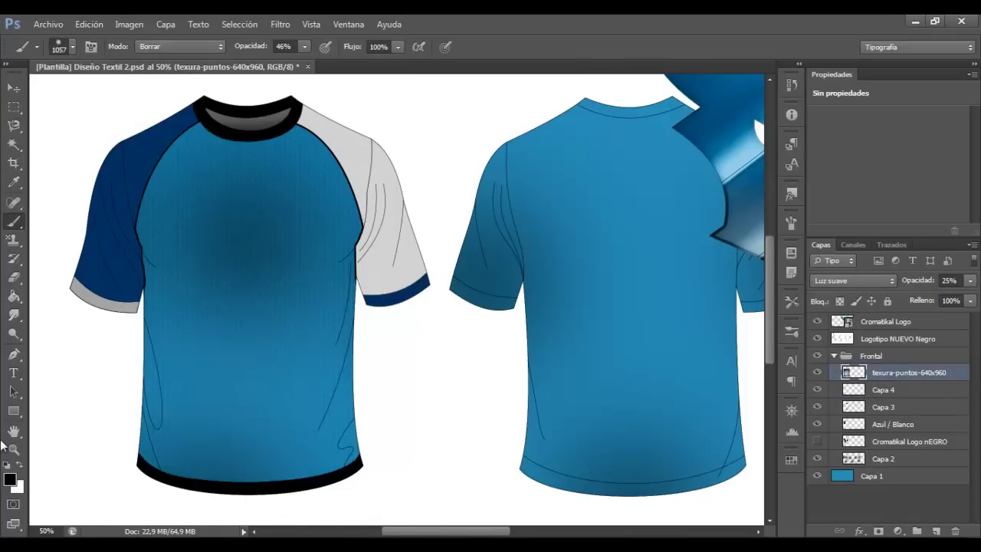
left_click(14, 449)
left_click(143, 235)
key("ctrl+0")
left_click(40, 364)
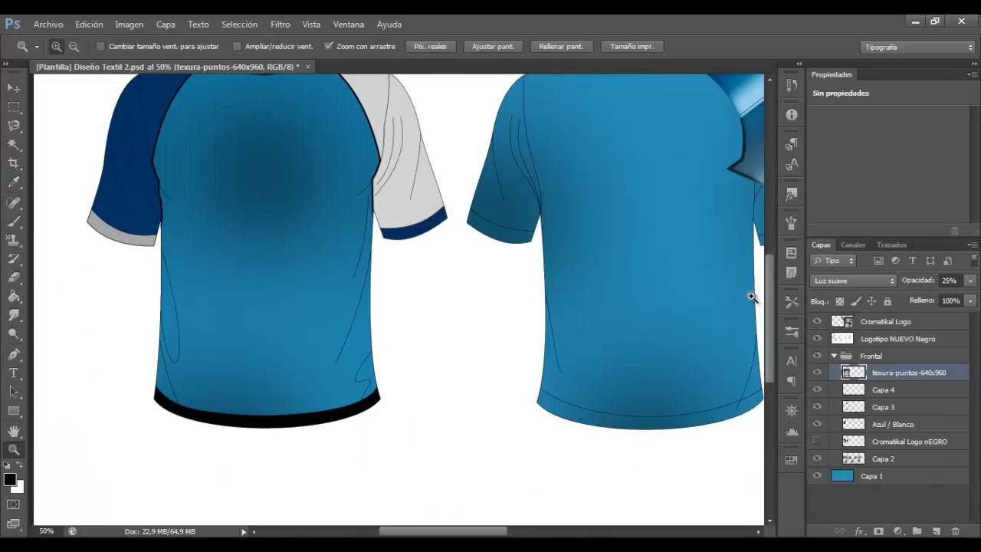
scroll(751, 296, "up", 2)
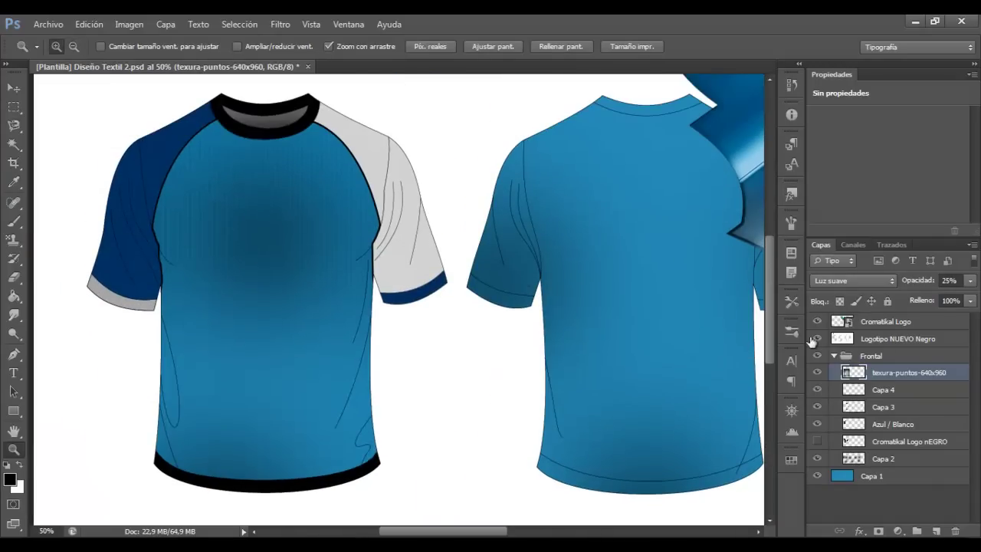
left_click(816, 440)
left_click(909, 440)
Duplicate the black logo, enlarge and rotate it across the front, and blend it Luz suave.
key("ctrl+j")
key("ctrl+t")
mouse_move(552, 328)
left_mouse_down()
mouse_move(553, 317)
mouse_move(459, 328)
left_mouse_up()
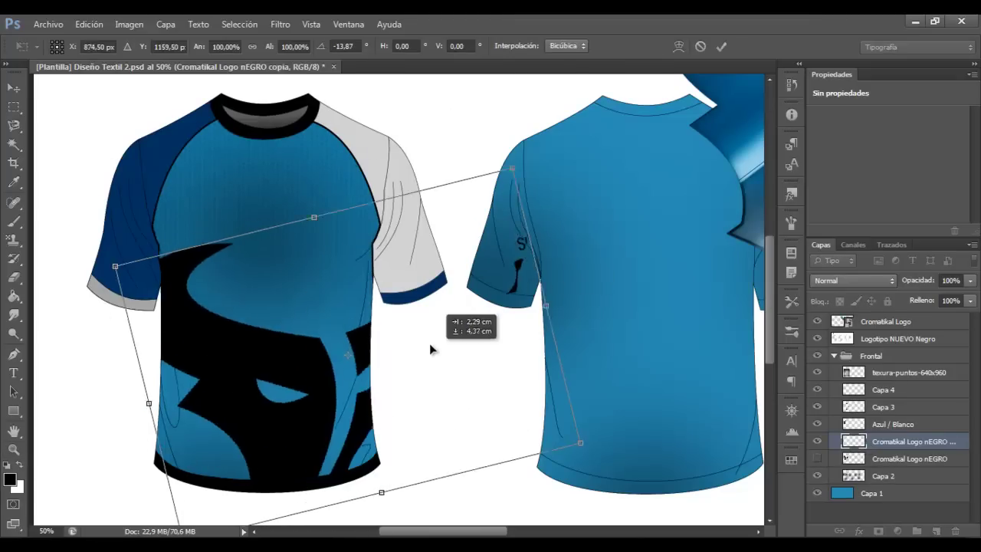
left_click_drag(455, 186, 449, 225)
key("Return")
key("z")
scroll(809, 282, "down", 13)
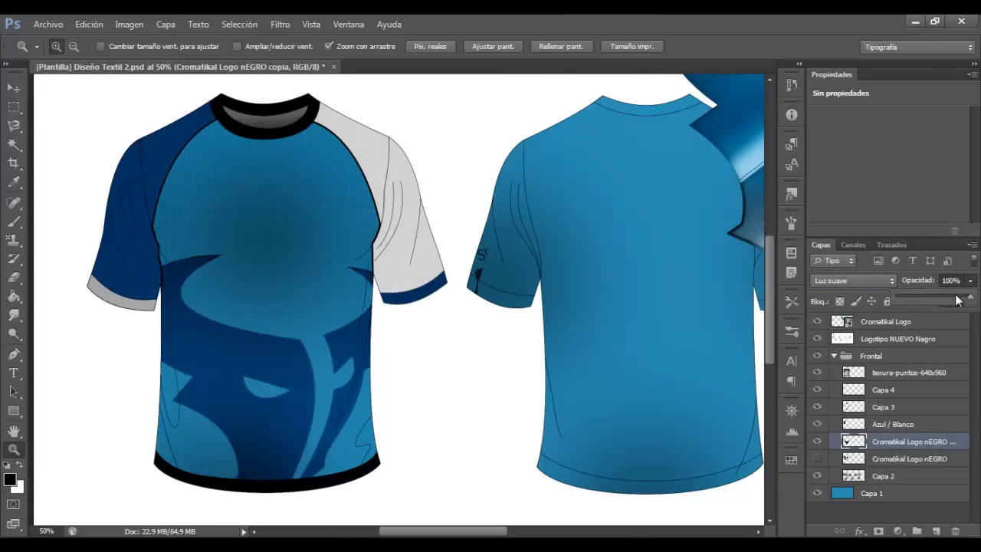
left_click(68, 289, "alt")
left_click(68, 290)
left_click(68, 289)
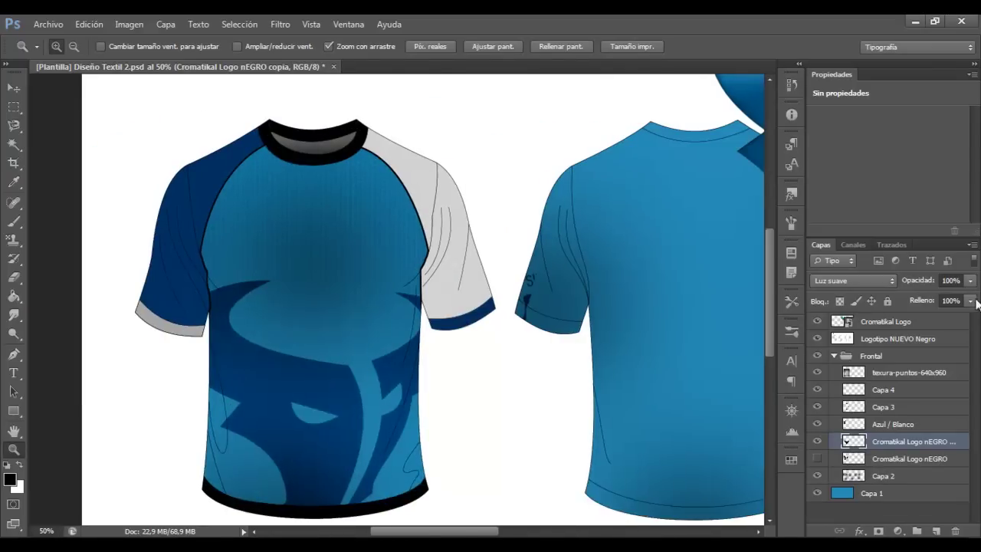
left_click(47, 23)
Show the original black logo, shrink it down, and erase leftover pieces around it.
key("Escape")
left_click(816, 458)
left_click(856, 458)
key("ctrl+t")
left_click_drag(475, 207, 296, 361)
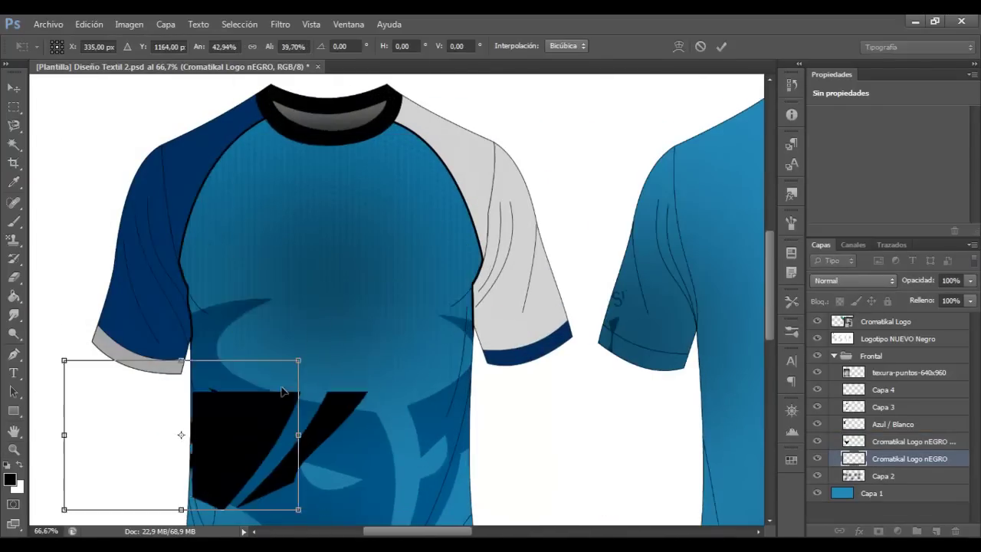
key("Return")
key("b")
left_click(66, 46)
left_click(304, 46)
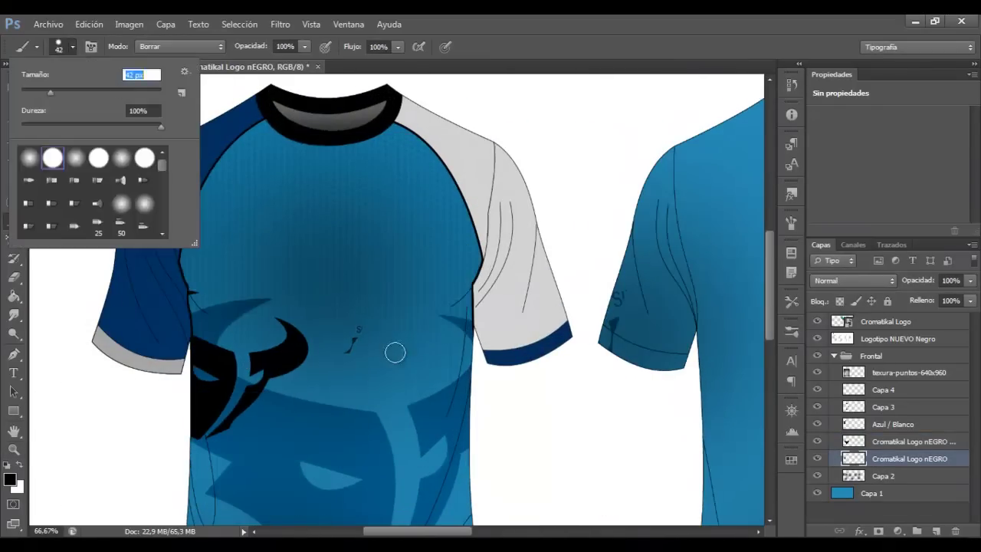
Scale the black logo to a small badge and position it on the upper chest.
key("ctrl+t")
left_click_drag(379, 250, 307, 285)
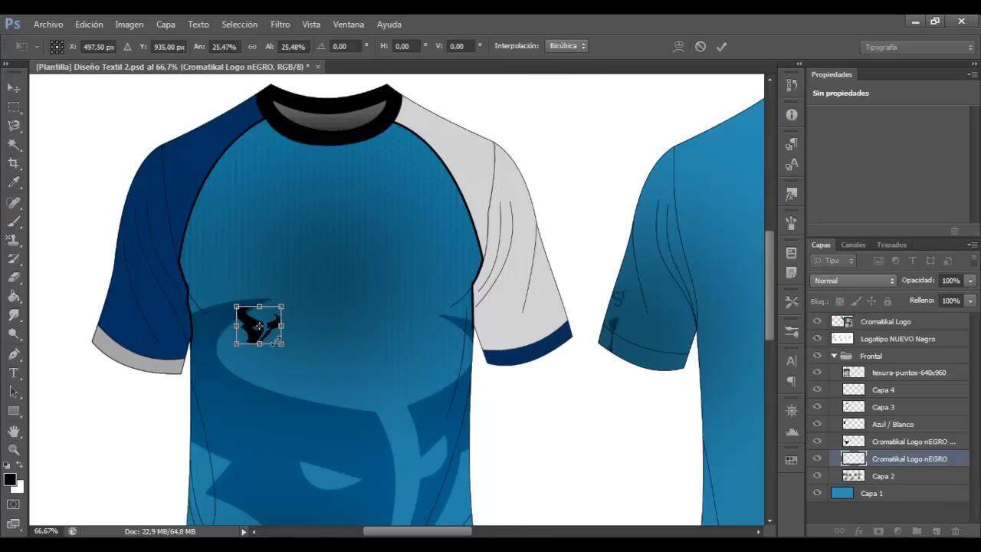
left_click_drag(356, 239, 356, 231)
left_click(725, 44)
key("ctrl+t")
left_click(725, 43)
Hide the dotted texture and fill a horizontal chest strip on a new layer.
key("m")
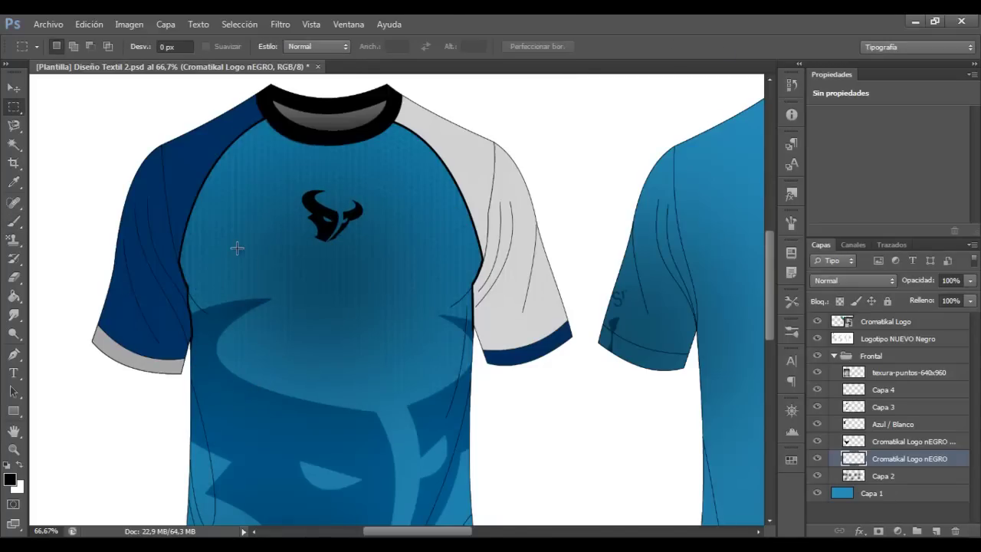
left_click(816, 373)
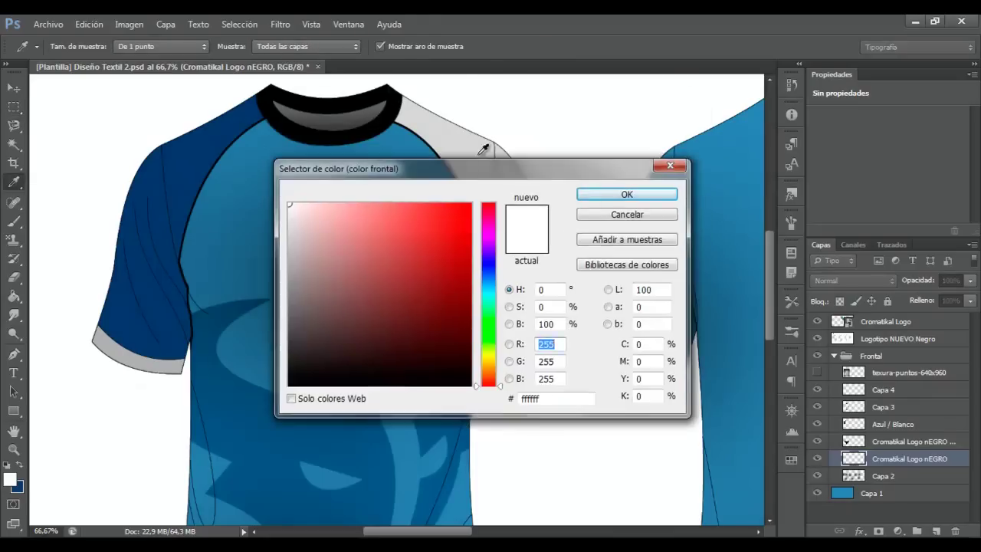
left_click(936, 530)
left_click_drag(182, 205, 299, 239)
key("g")
left_click(329, 217)
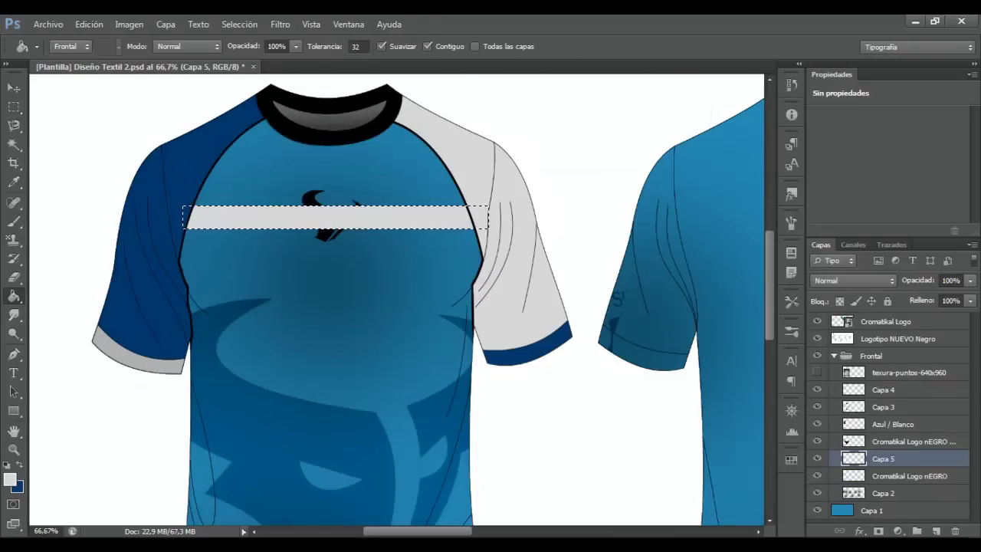
key("m")
Select the right half of the chest strip and paint it light grey.
left_click_drag(106, 111, 330, 321)
key("b")
left_click(14, 107)
left_click_drag(329, 92, 518, 324)
key("b")
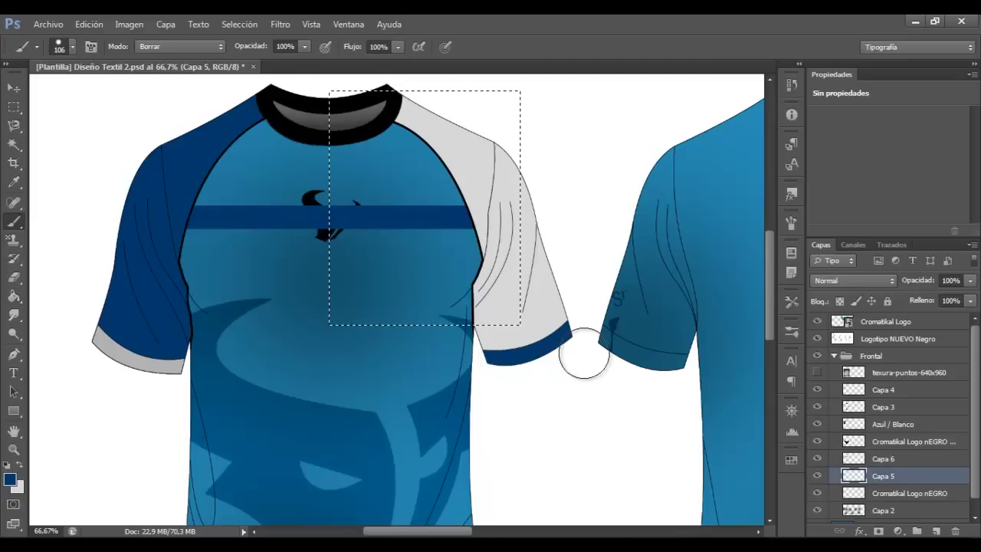
left_click_drag(402, 217, 429, 214)
key("m")
Move the black logo layer above the stripe layers and zoom to the front shirt.
left_click(895, 458)
left_click_drag(904, 493, 950, 432)
key("ctrl+t")
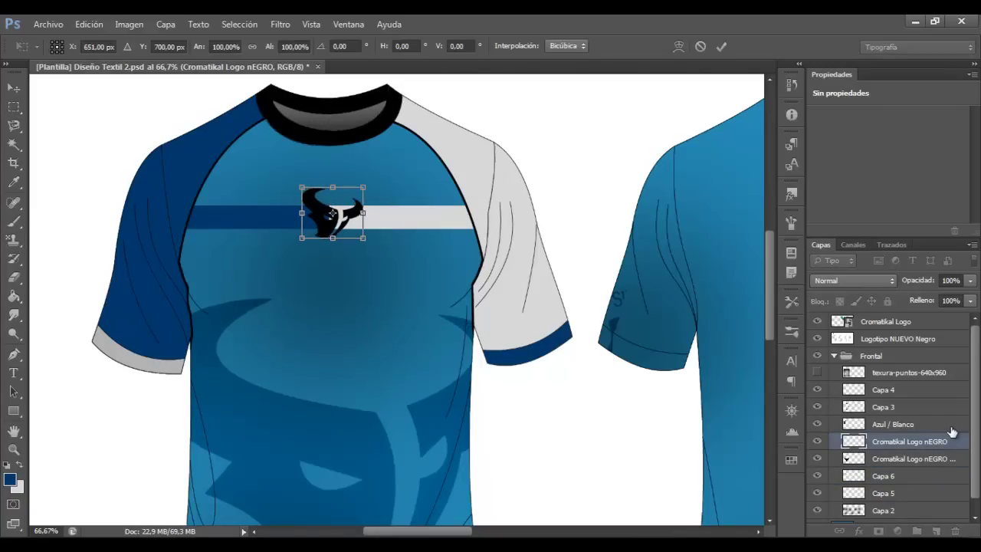
left_click(721, 45)
left_click(14, 450)
left_click(89, 245, "alt")
left_click(90, 245)
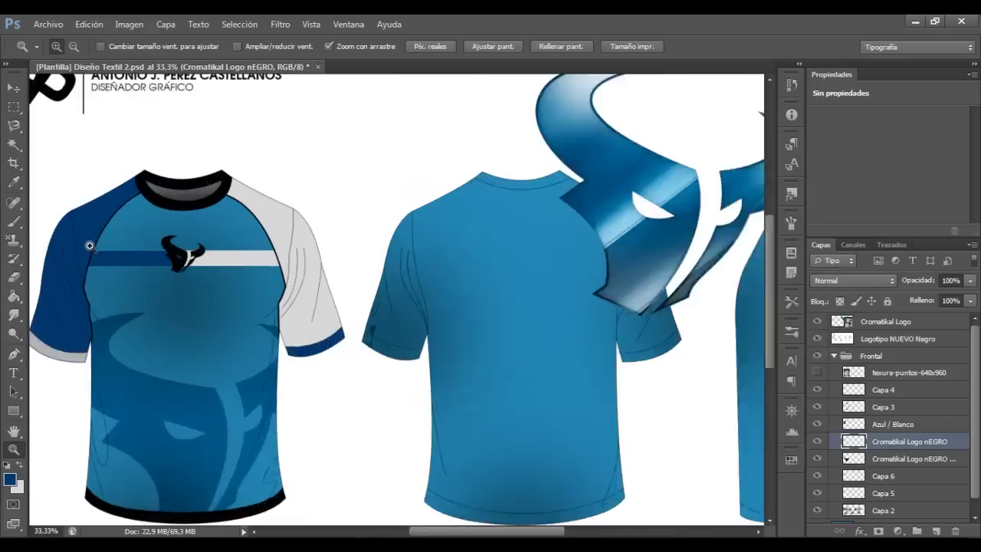
left_click(90, 245)
Fill two one-pixel rows along the chest stripe on a new layer, dark then swapped colour.
right_click(14, 107)
left_click(40, 129)
left_click(175, 238)
right_click(175, 238)
key("Escape")
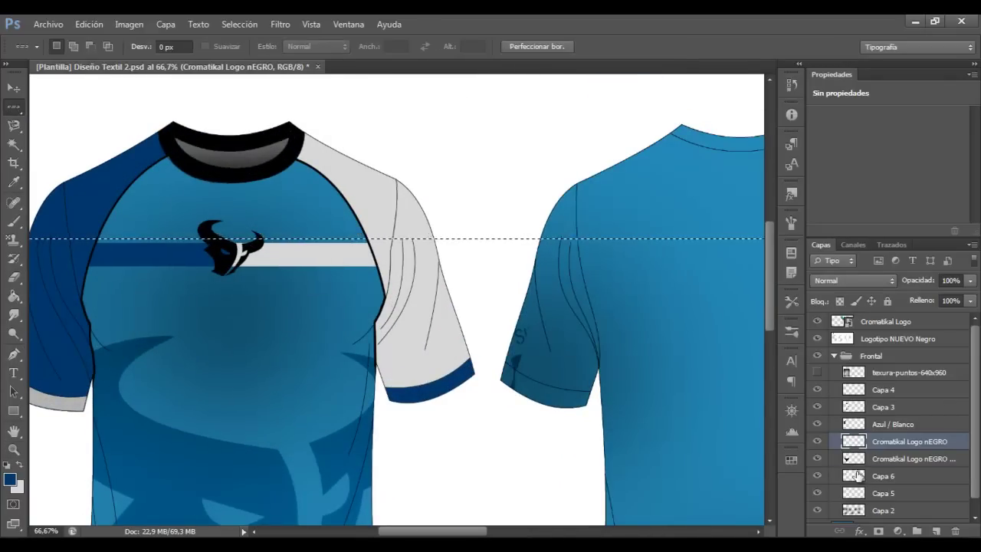
left_click(858, 475)
key("ctrl+shift+alt+n")
key("Return")
left_click_drag(429, 238, 429, 270)
key("x")
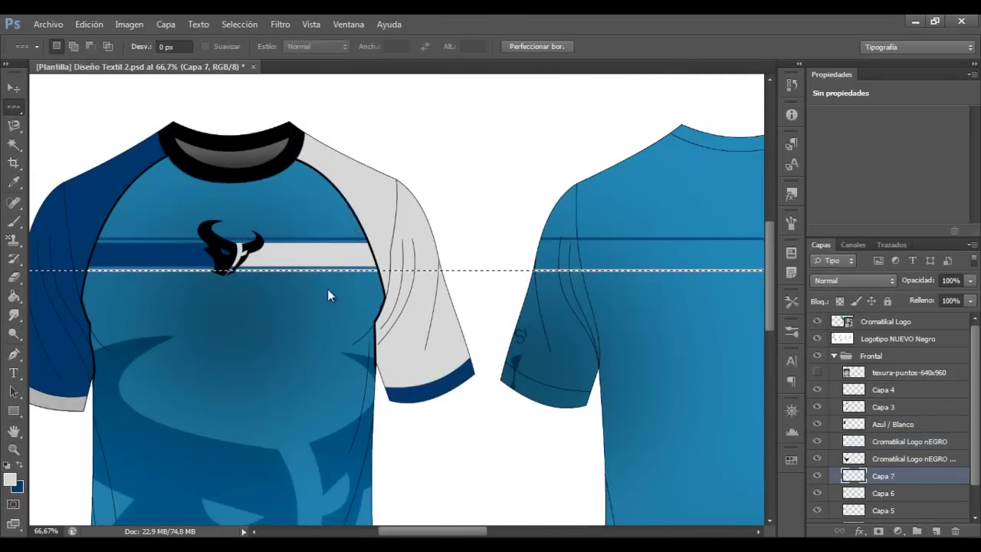
key("b")
key("ctrl+minus")
key("ctrl+minus")
key("ctrl+minus")
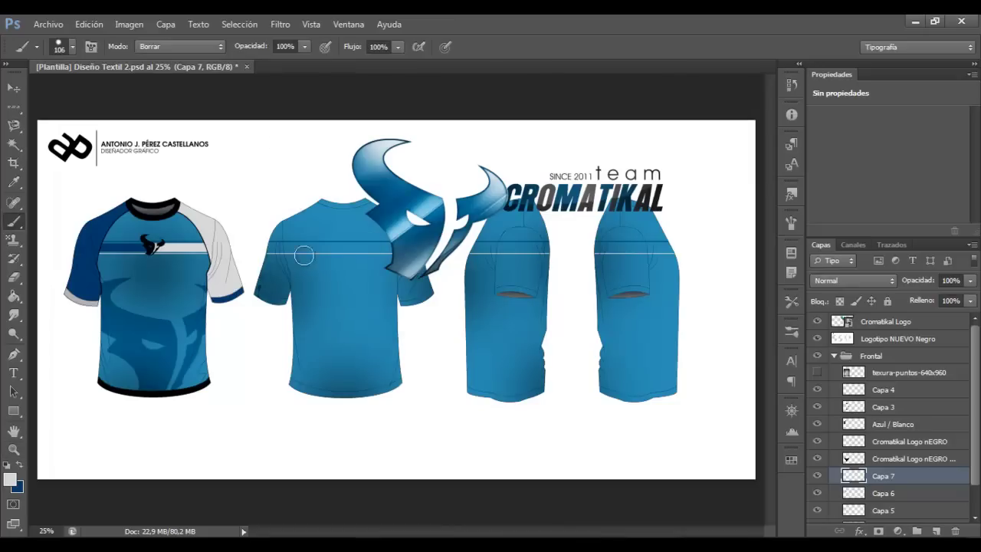
Enlarge the chest bull logo to about 112% and zoom in on it.
left_click(881, 458)
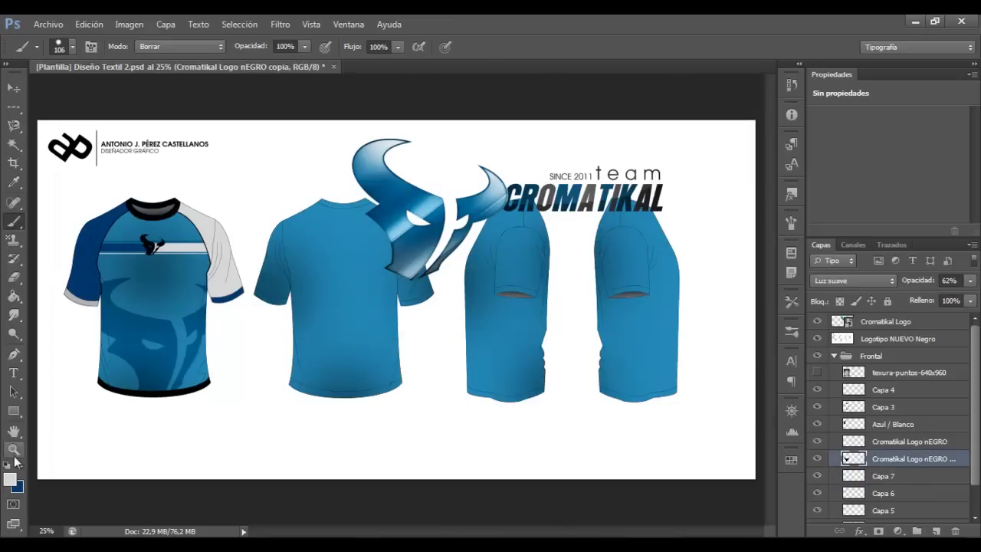
key("ctrl+plus")
key("v")
left_click(881, 441)
key("ctrl+t")
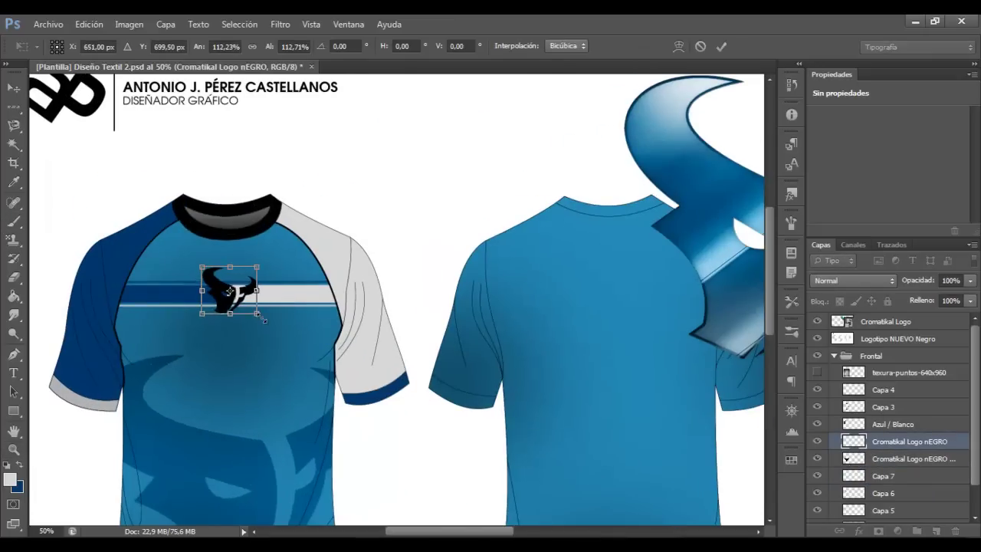
key("Return")
key("z")
left_click(211, 285)
left_click(210, 286)
Load the bull logo as a selection and expand it by 3 pixels.
left_click(827, 493)
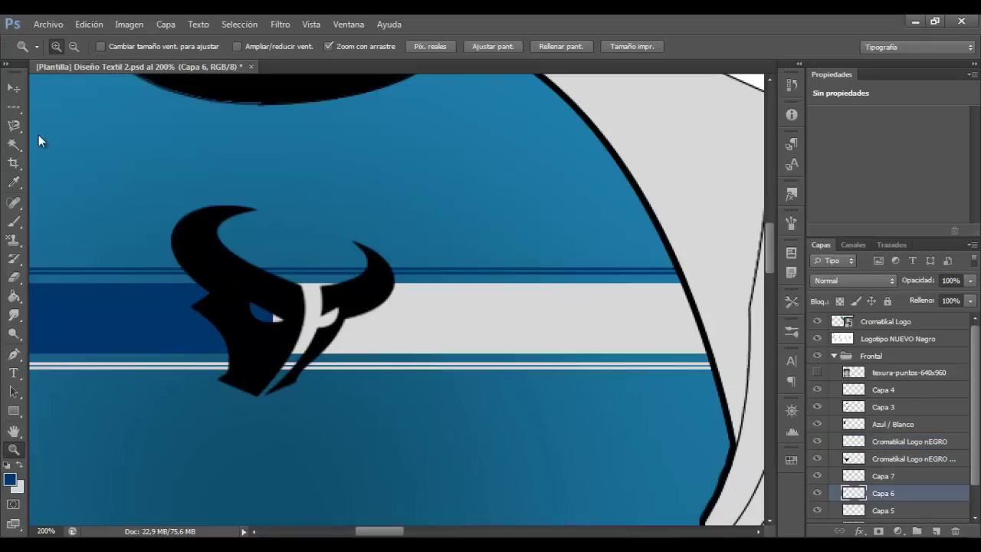
key("b")
left_click(44, 46)
key("Escape")
key("z")
left_click(205, 158, "alt")
left_click(204, 157, "alt")
left_click(239, 24)
left_click(436, 221)
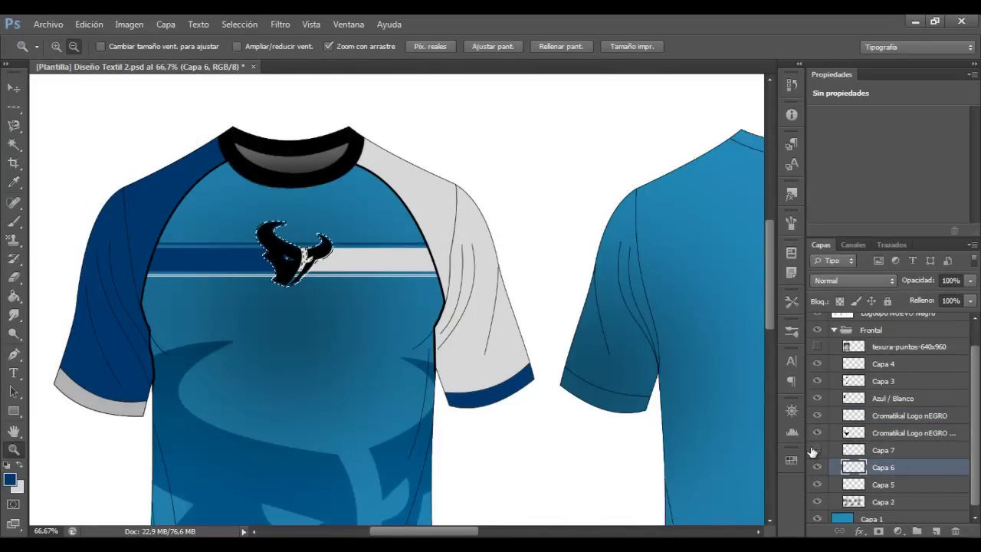
left_click(294, 238)
left_click(239, 24)
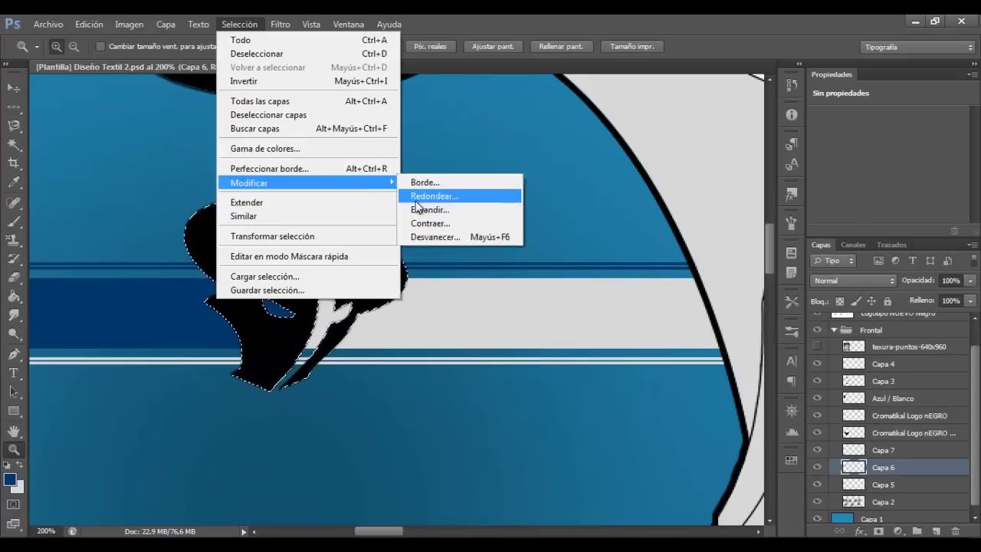
left_click(676, 442)
Delete the stripes inside the expanded outline on Capa 5 and Capa 7, then deselect.
key("b")
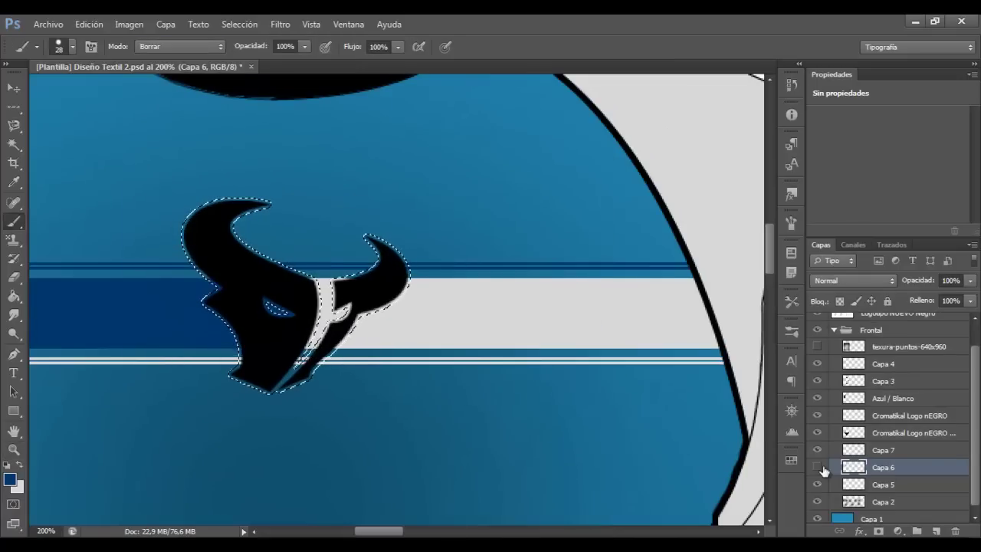
left_click(815, 485)
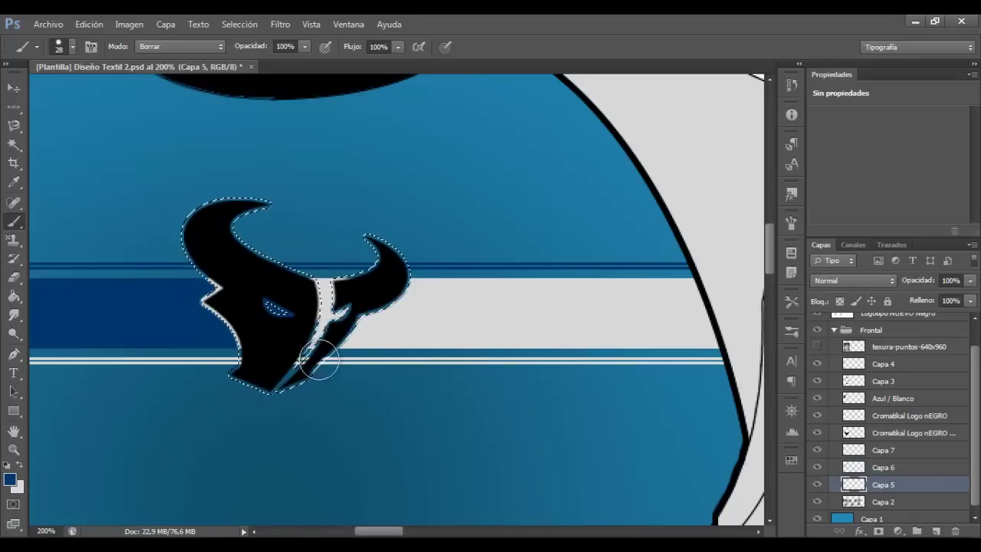
key("alt+bracketright")
key("alt+bracketright")
key("m")
key("ctrl+d")
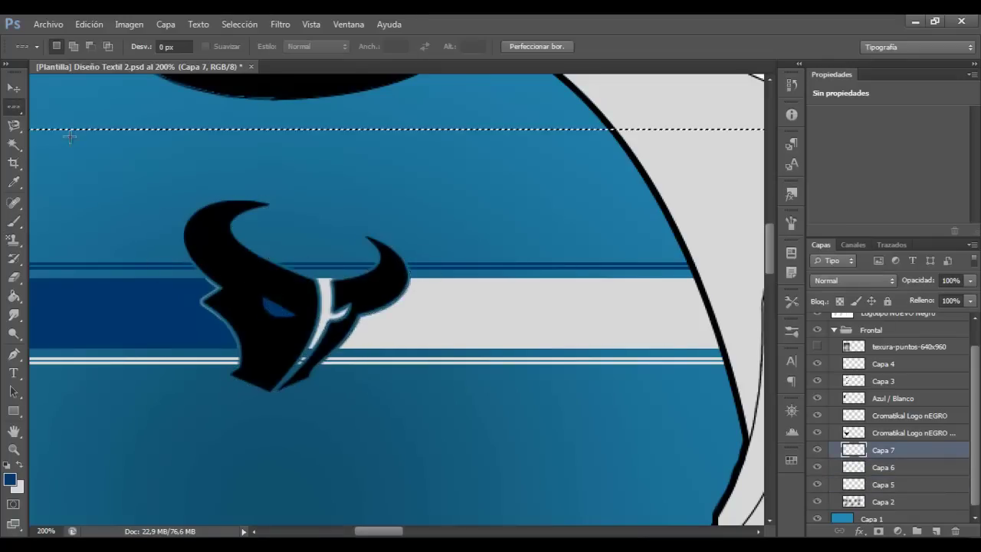
key("alt+bracketleft")
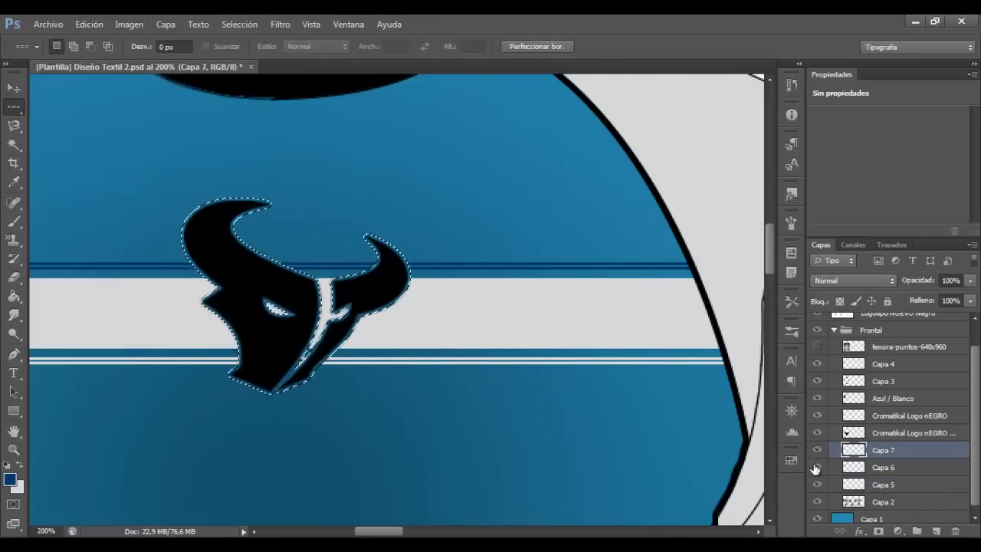
key("alt+bracketleft")
left_click(817, 467)
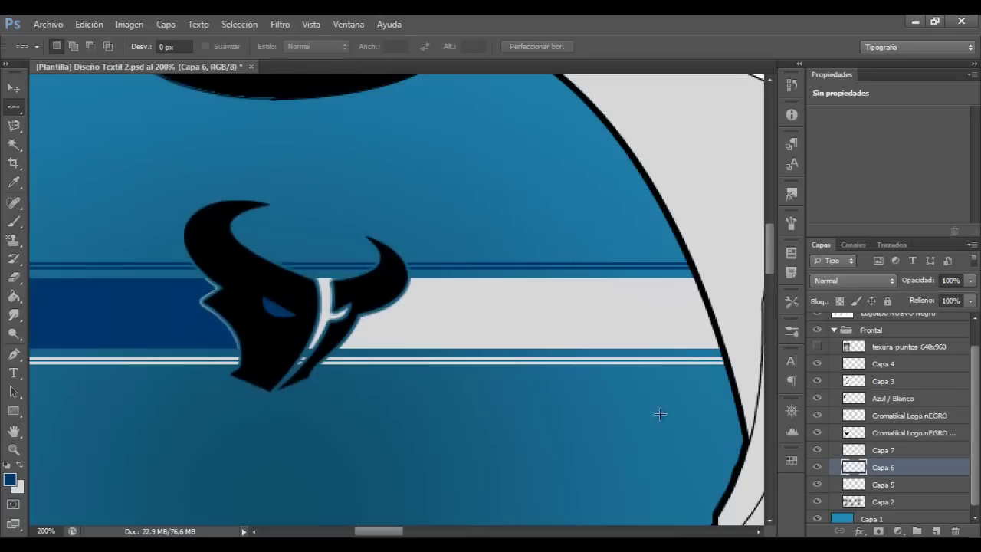
key("b")
key("alt+bracketleft")
key("z")
left_click(66, 175, "alt")
Select both sleeve cuffs onto new layer Capa 8 below the texture and fill them black.
left_click(201, 188, "alt")
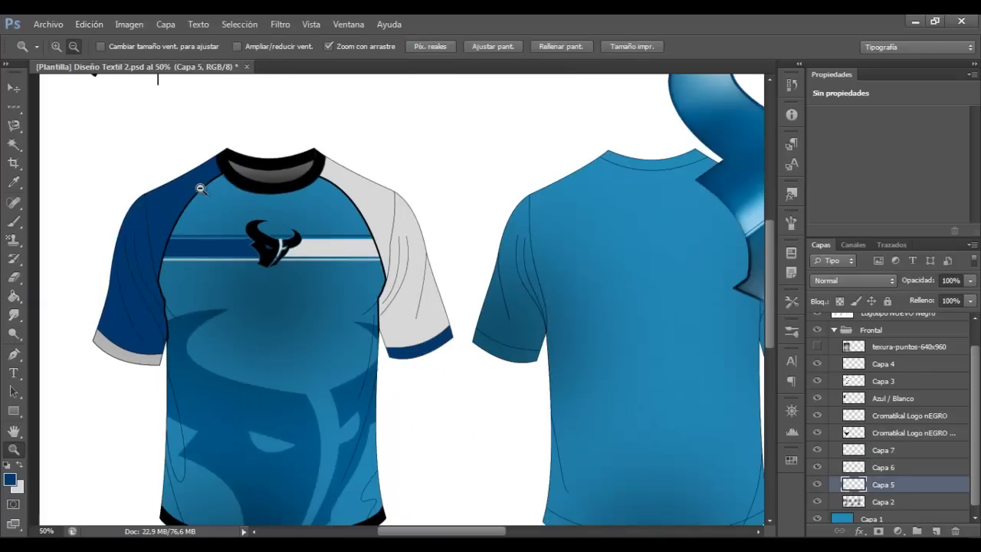
key("ctrl+minus")
key("ctrl+plus")
key("ctrl+plus")
key("w")
left_click(154, 377)
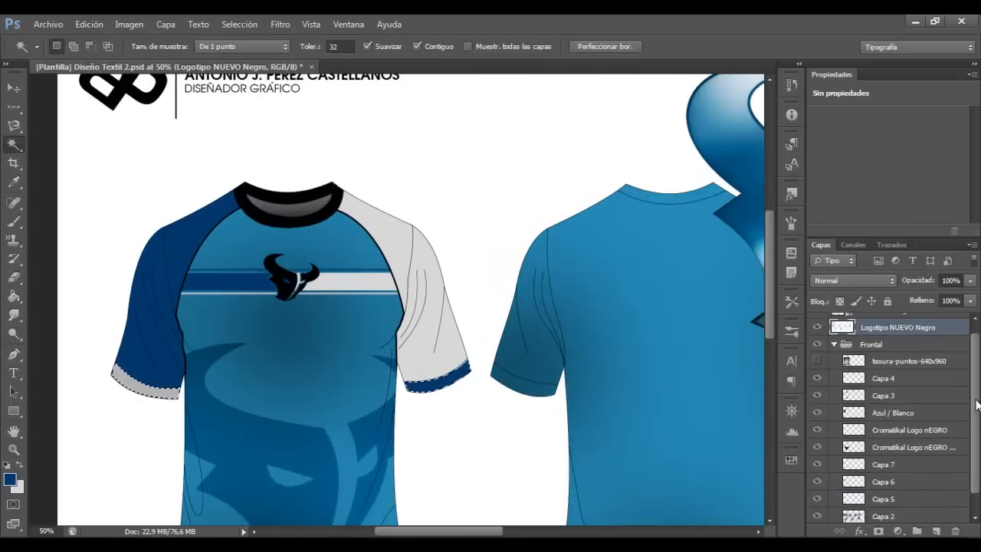
key("ctrl+j")
left_click_drag(904, 358, 922, 358)
key("z")
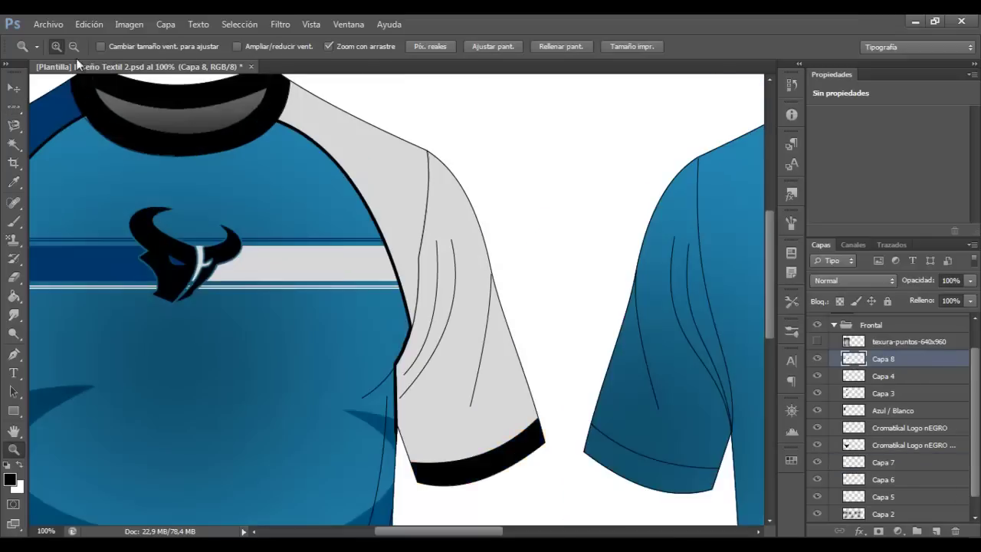
Draw a paragraph text box on the chest below the bull logo.
left_click(137, 198, "alt")
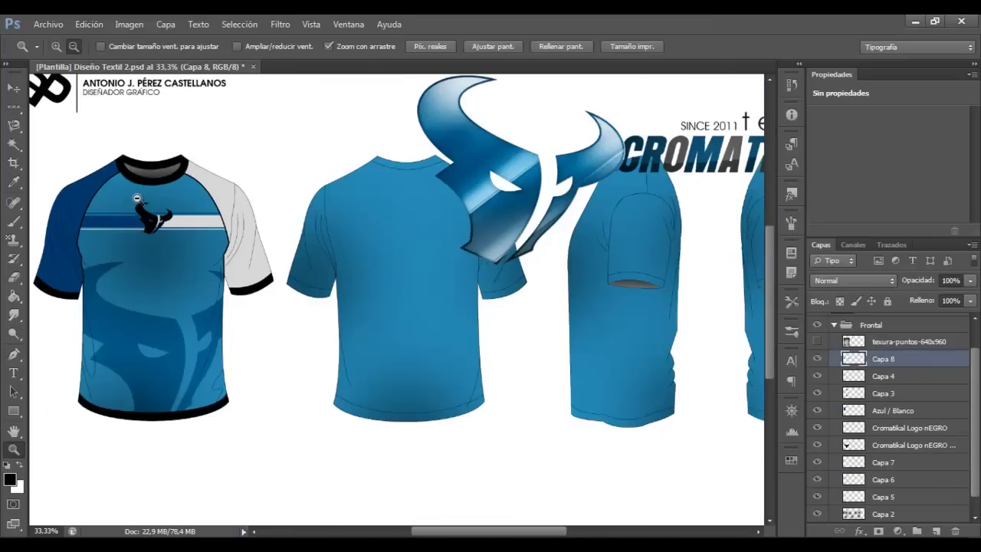
left_click(100, 254)
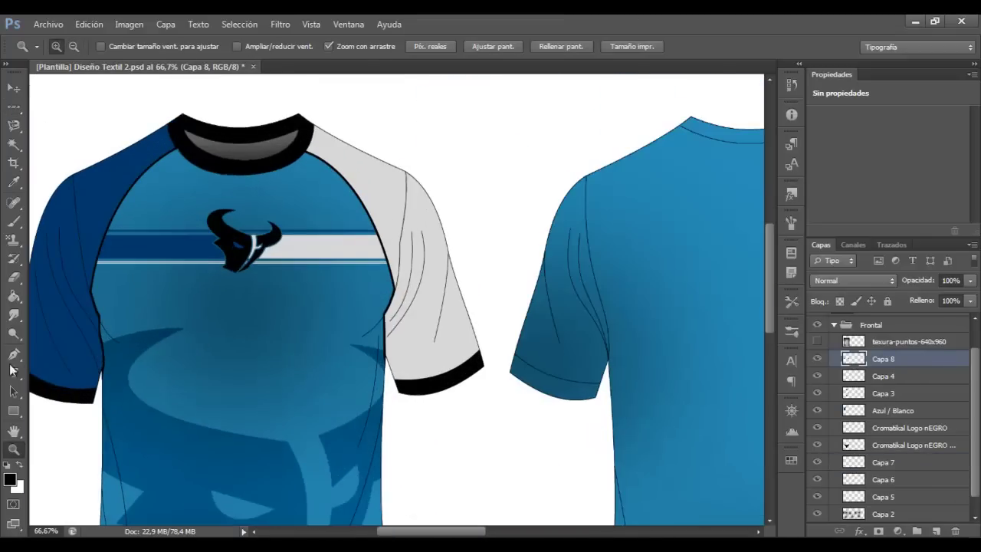
mouse_move(335, 390)
left_mouse_down()
mouse_move(151, 294)
mouse_move(341, 350)
mouse_move(355, 367)
left_mouse_up()
Type CROMATIKAL on the chest and set it in AvantGarde-Demi.
left_click(614, 45)
type("TIKAL")
key("ctrl+a")
left_click(153, 47)
left_click(133, 96)
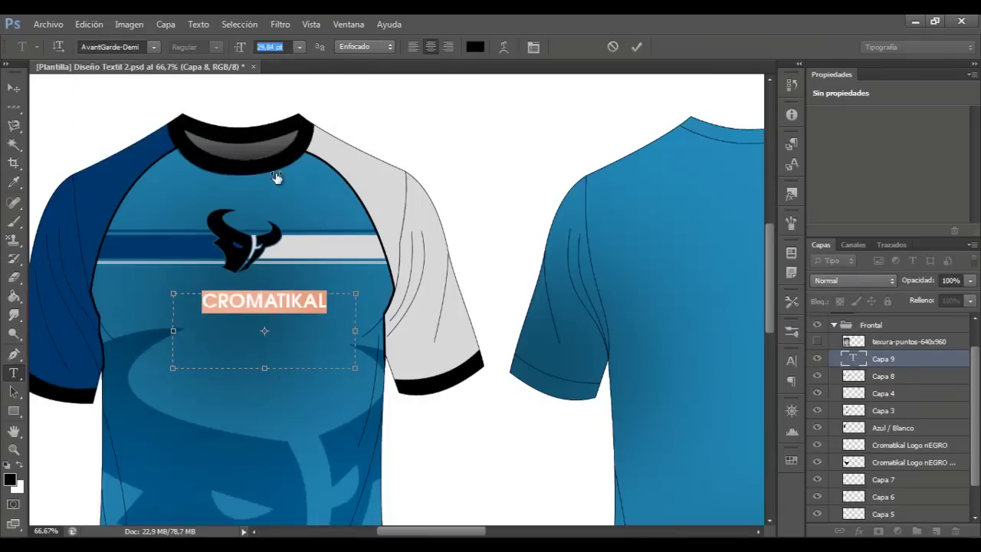
Widen the text box, set TEAM in AvantGarde-Book, and commit CROMATIKAL TEAM.
left_click_drag(343, 325, 393, 325)
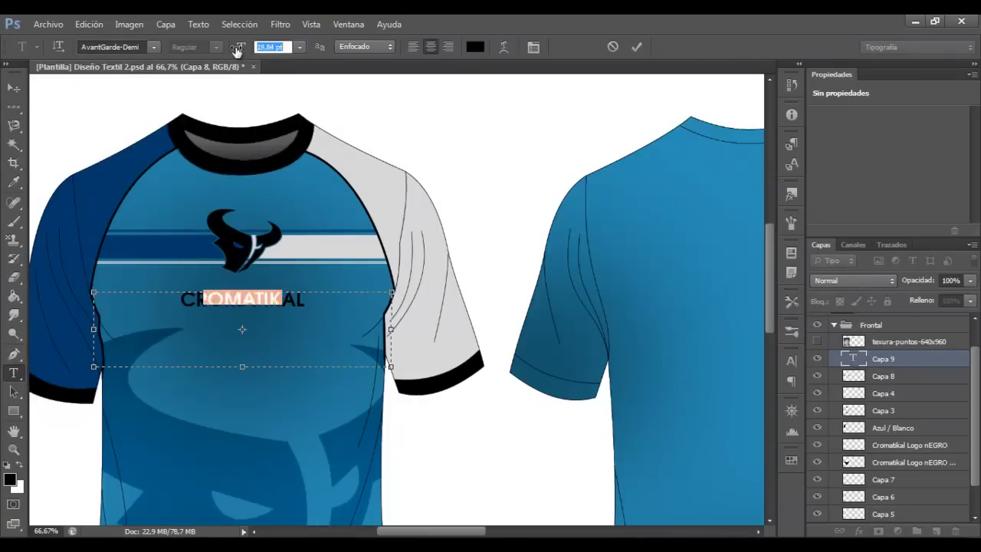
left_click(153, 47)
left_click(122, 89)
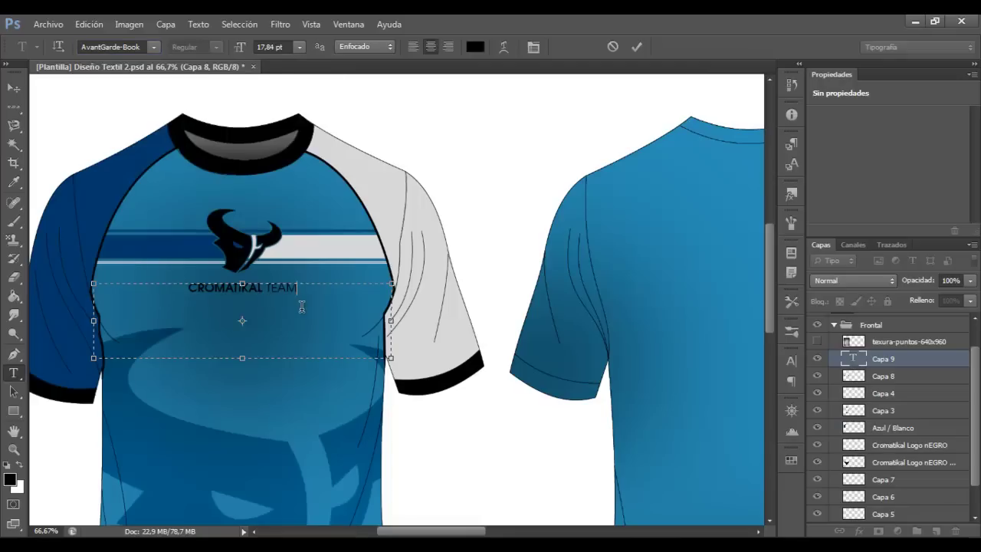
left_click(321, 218)
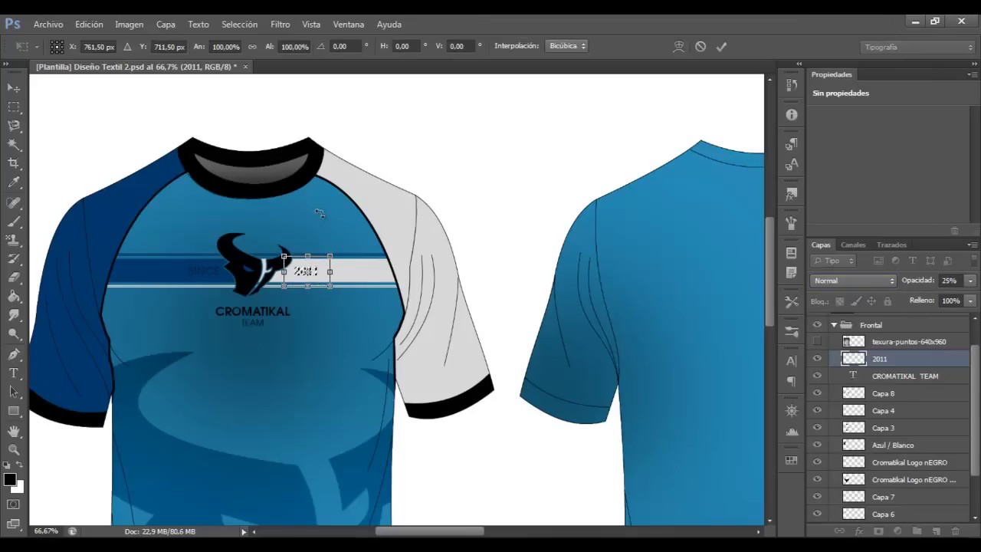
key("z")
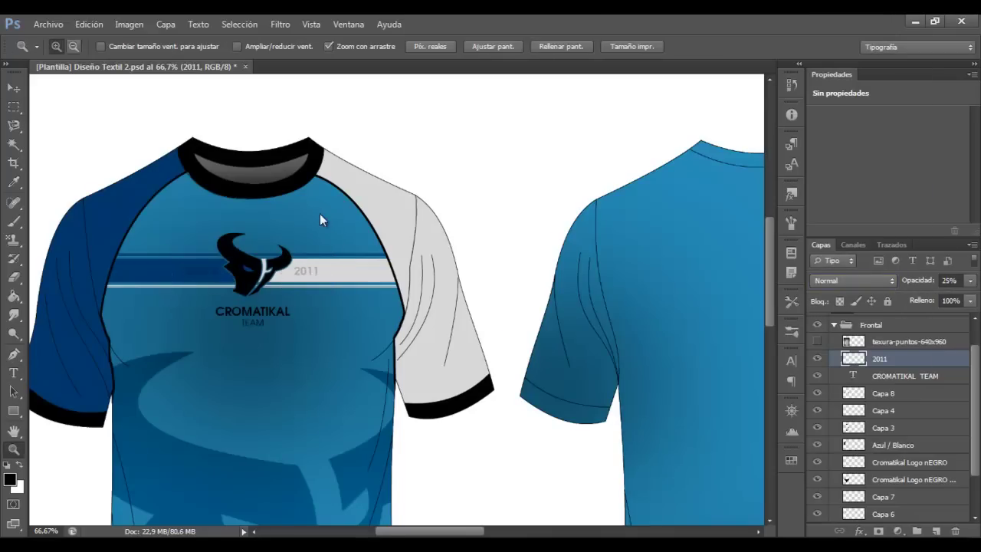
left_click(319, 213, "alt")
left_click(320, 219)
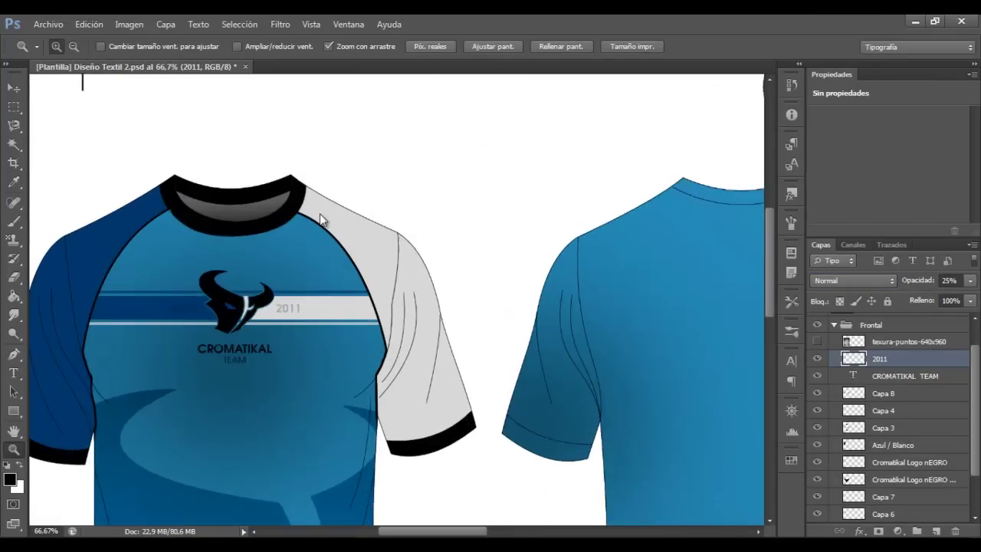
Create a side-panel layer below Azul / Blanco and trace the right side panel path.
scroll(319, 214, "down", 3)
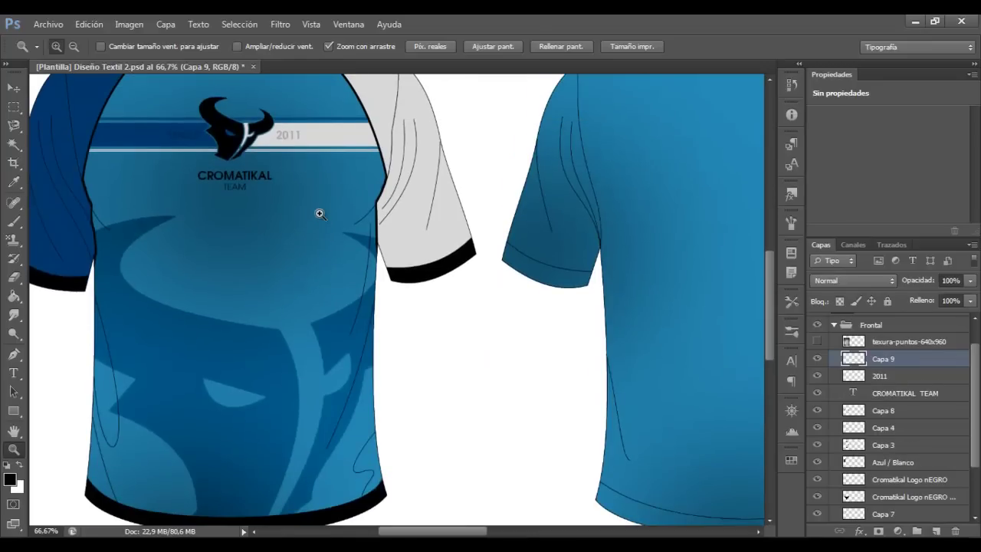
key("p")
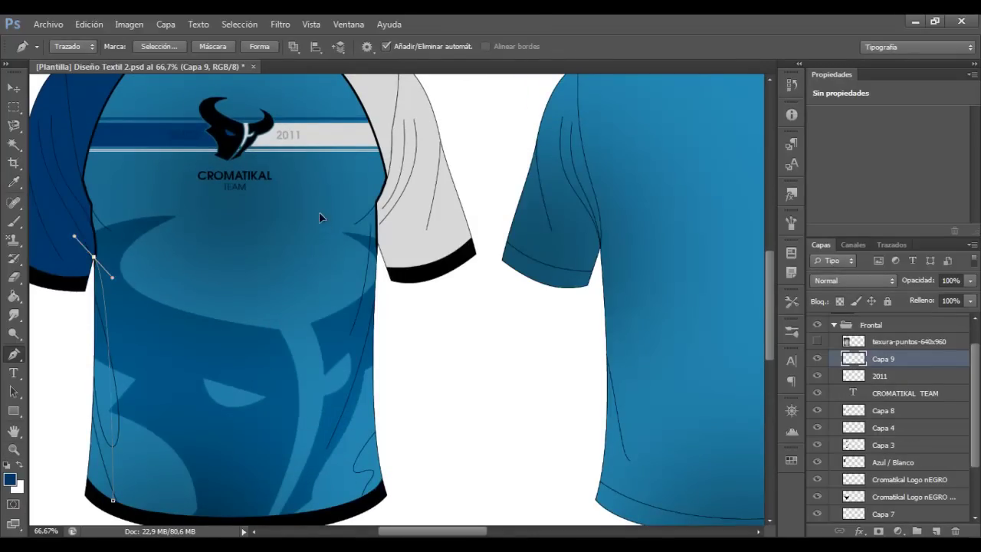
key("g")
key("ctrl+d")
key("m")
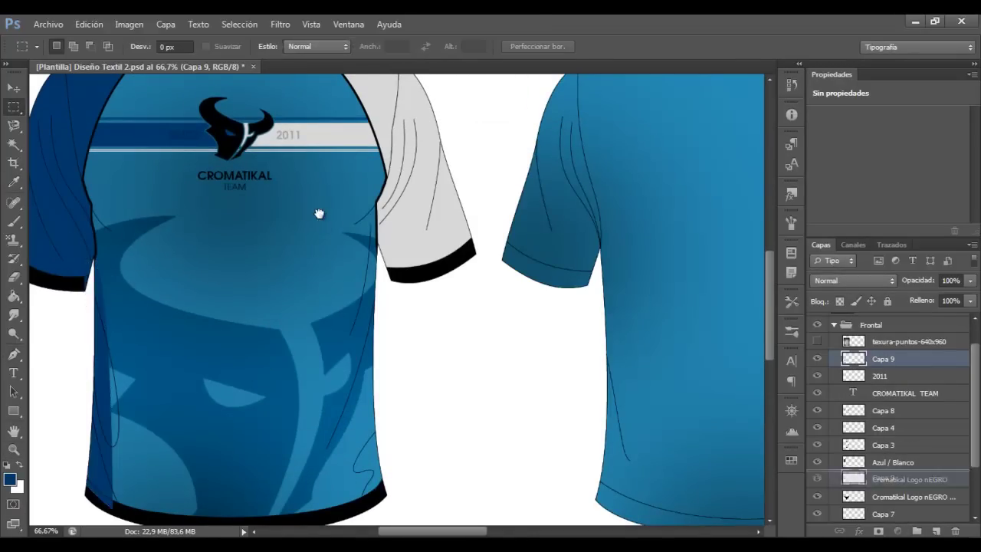
key("ctrl+bracketleft")
key("ctrl+bracketleft")
key("ctrl+bracketleft")
key("p")
key("x")
Turn the side path into a selection, fill it light grey, and start the seam stroke.
right_click(320, 220)
key("Return")
key("g")
left_click(320, 220)
key("Return")
key("alt+BackSpace")
key("m")
key("ctrl+d")
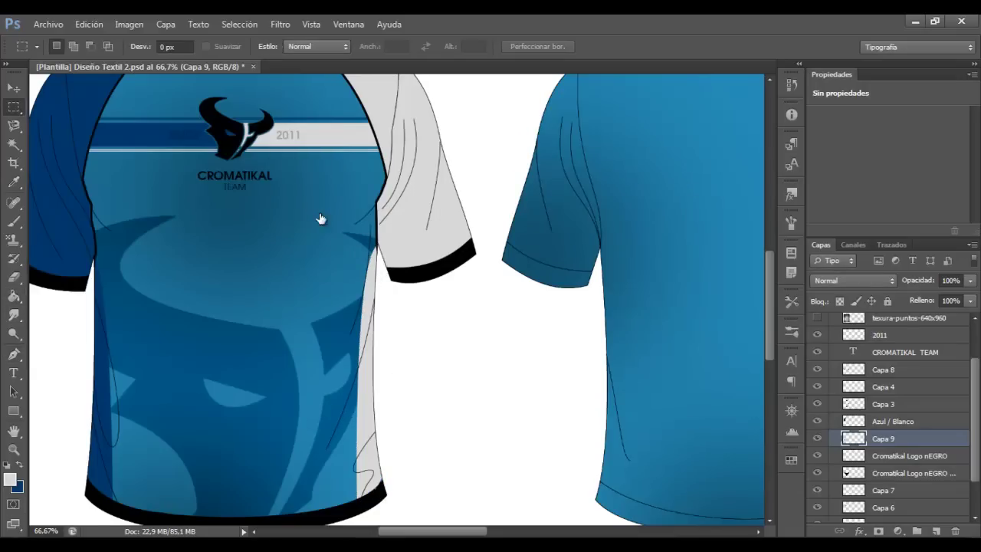
right_click(319, 214)
Stroke the side-panel seam in black and add a layer for the next panel.
key("Return")
key("ctrl+d")
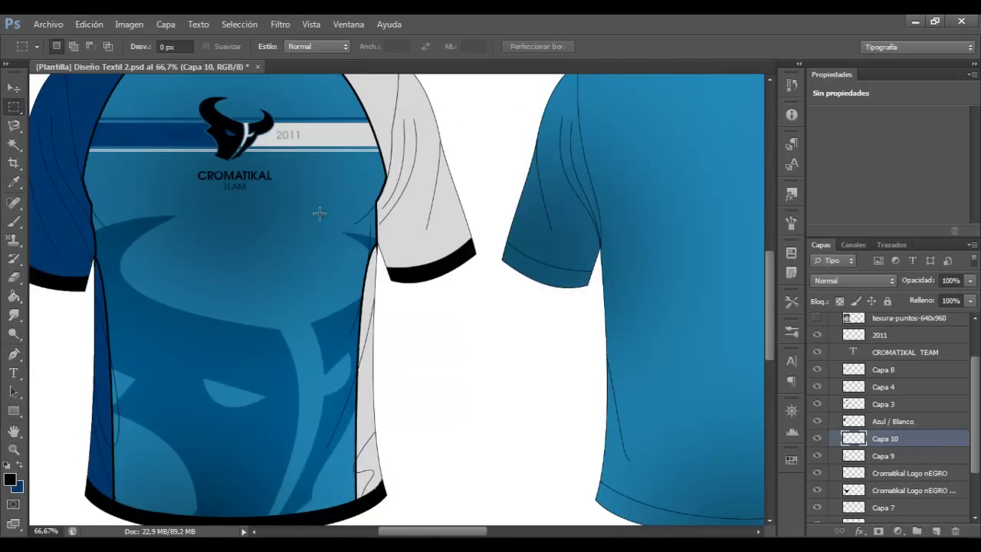
key("z")
left_click(319, 214)
left_click_drag(320, 214, 321, 218)
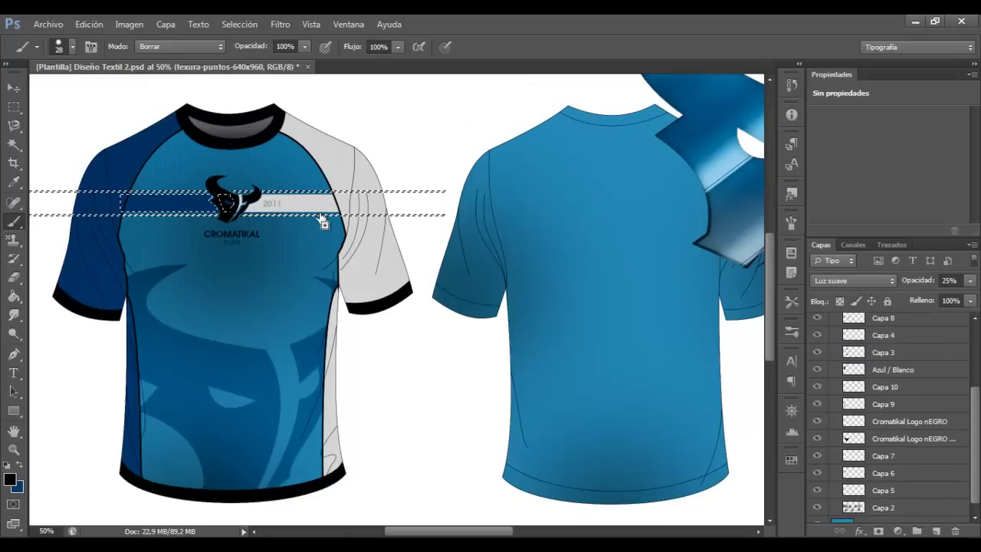
Set a larger erasing brush and remove the faint stripe text layers.
right_click(322, 220)
key("Escape")
key("m")
key("ctrl+d")
key("b")
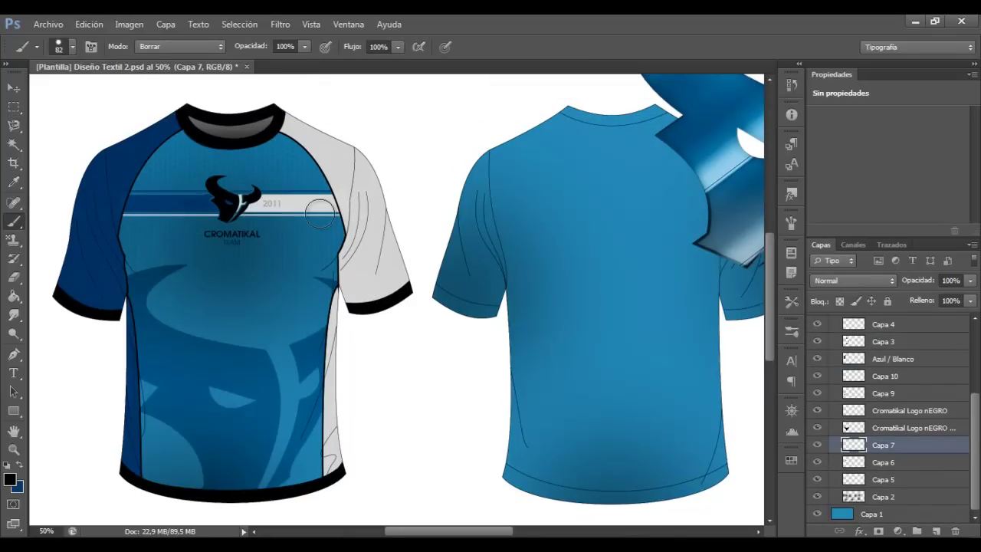
key("z")
left_click(319, 214)
key("alt+bracketleft")
key("b")
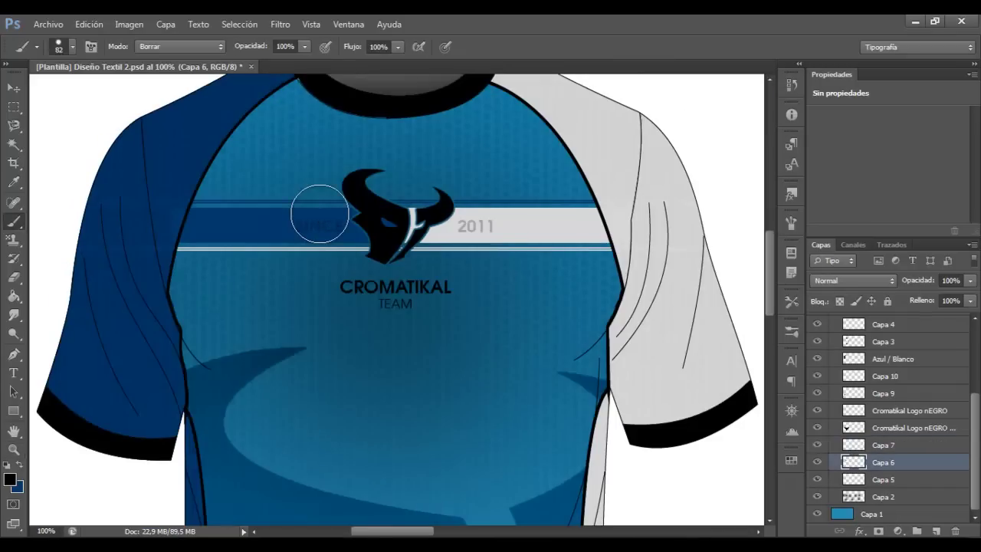
key("Delete")
key("Delete")
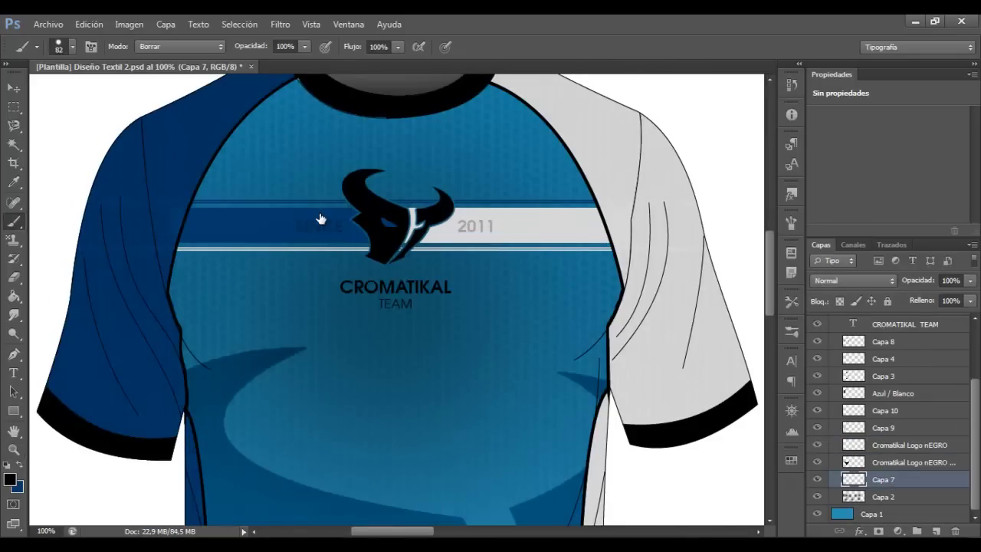
Reselect the stripe on the dot texture layer and erase the dots over it.
key("alt+bracketleft")
key("alt+bracketright")
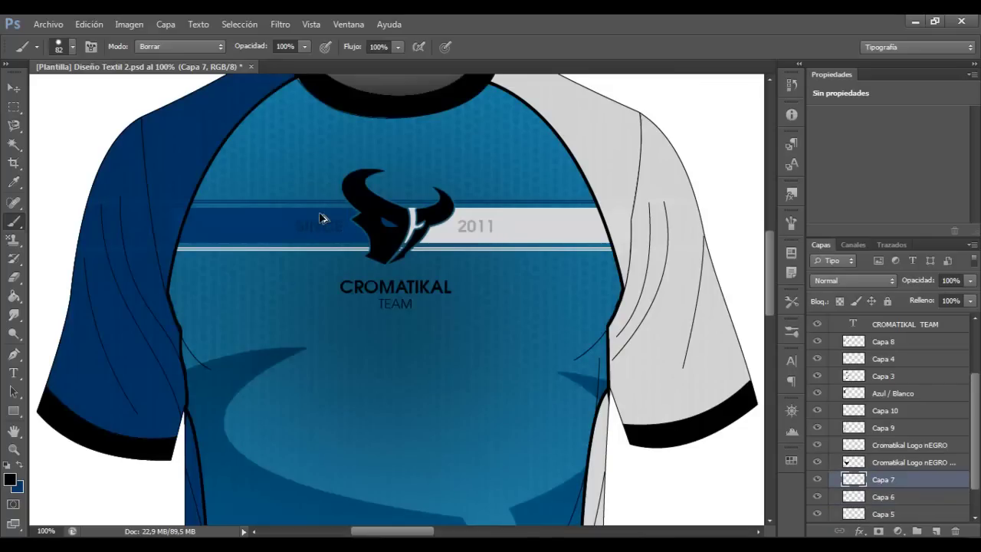
key("alt+period")
key("w")
key("ctrl+alt+z")
key("ctrl+alt+z")
key("ctrl+alt+z")
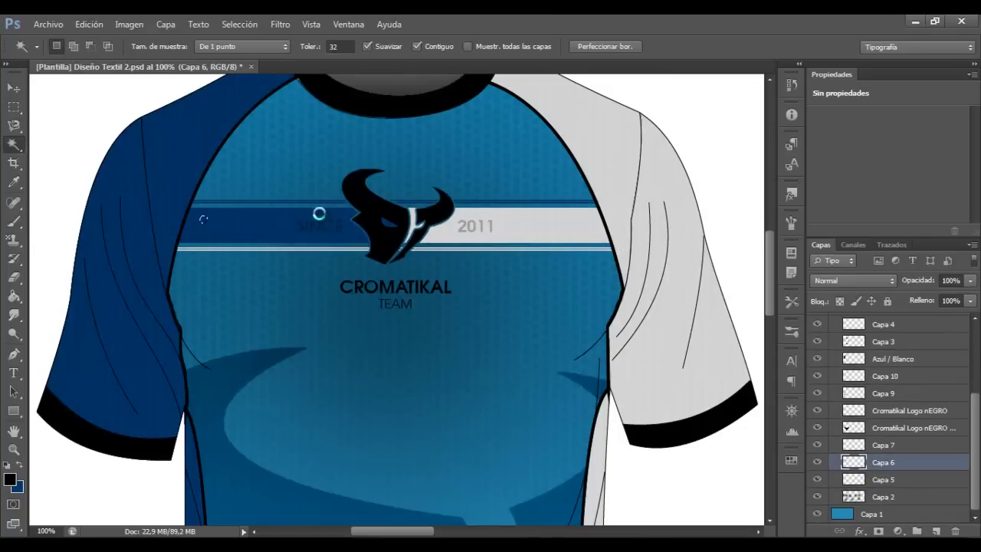
key("b")
key("ctrl+shift+z")
key("ctrl+shift+z")
key("ctrl+shift+z")
Zoom in to check the SINCE 2011 stripe, then zoom out to all jerseys.
key("ctrl+plus")
key("ctrl+plus")
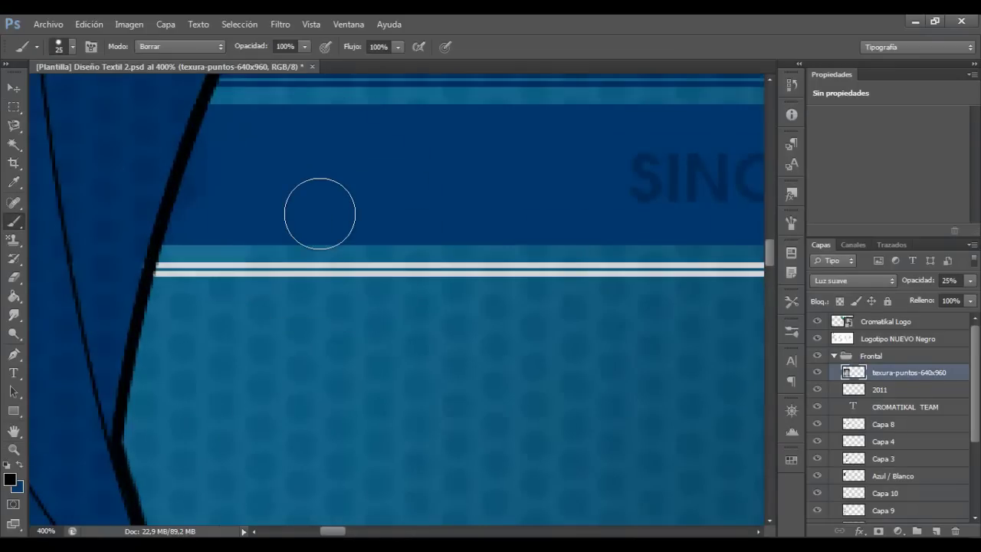
key("ctrl+minus")
key("ctrl+minus")
key("ctrl+minus")
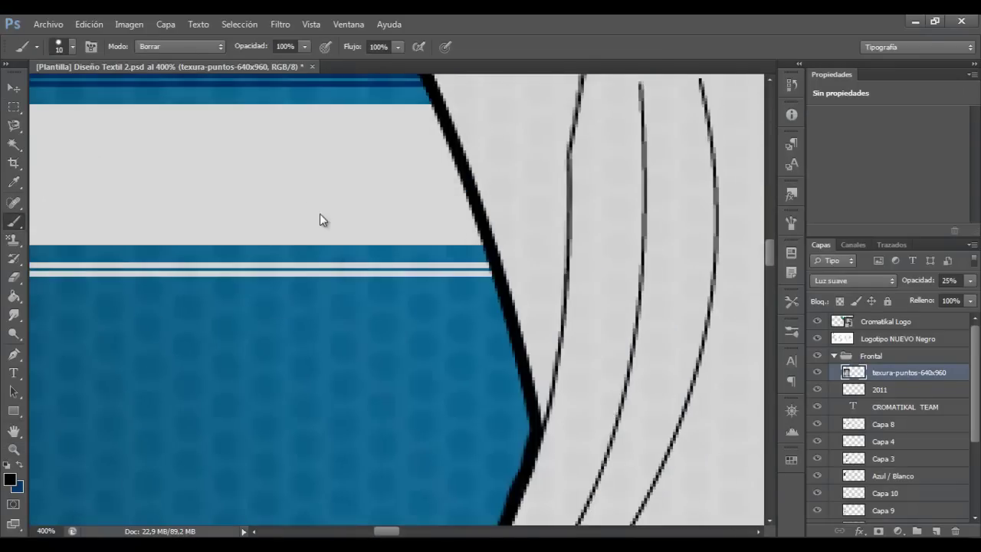
key("z")
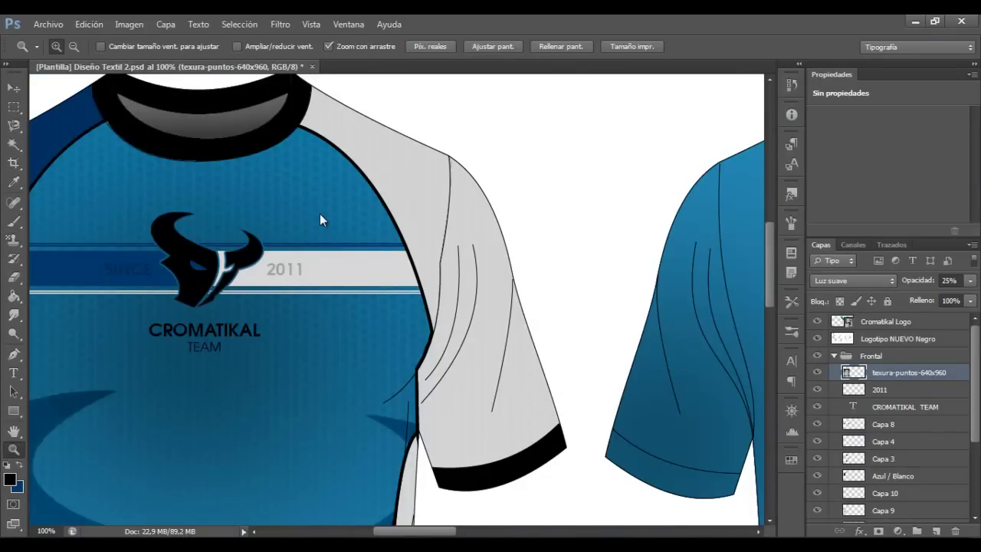
left_click(320, 220, "alt")
left_click(320, 218, "alt")
left_click(321, 216, "alt")
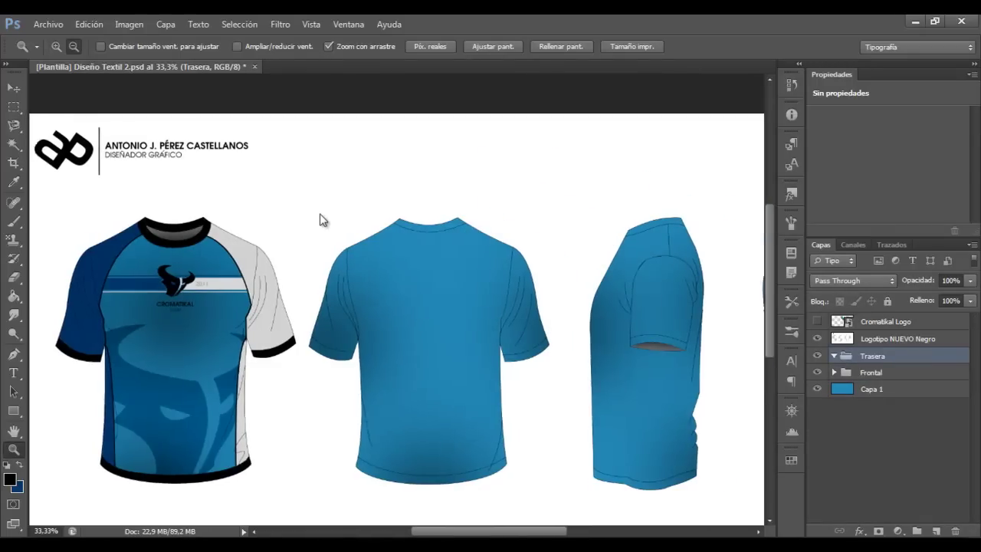
Place the dot texture onto the back shirt and select its collar, cuffs and hem.
key("alt+a")
key("Down")
key("Down")
key("Down")
key("Return")
double_click(320, 220)
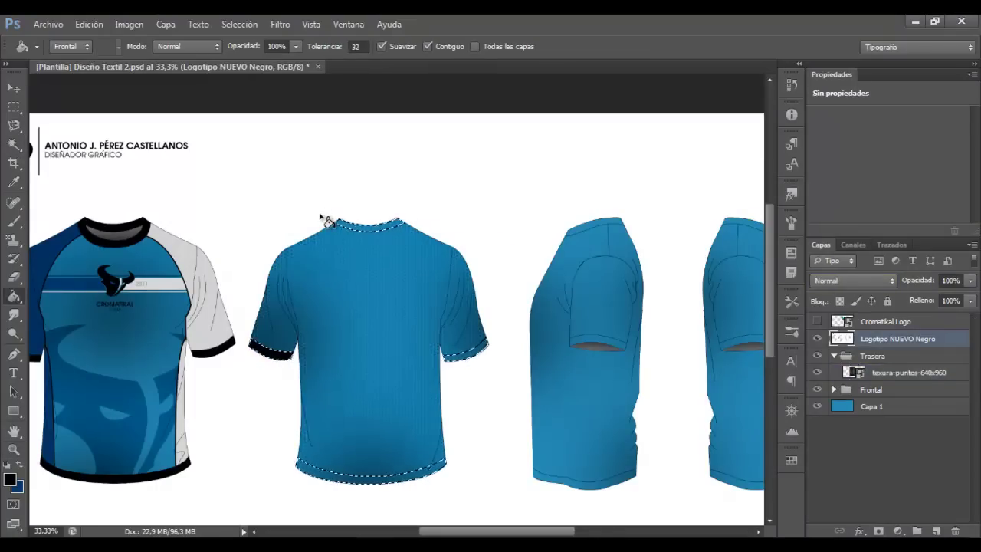
left_click(320, 215)
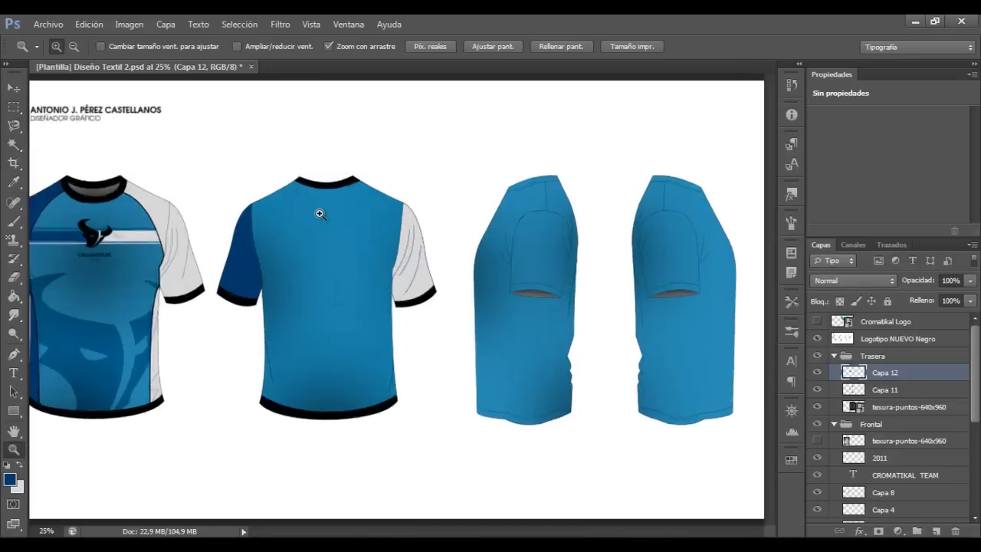
key("ctrl+d")
Fill the back jersey's side panel light grey and move the dot texture layer to the top.
key("p")
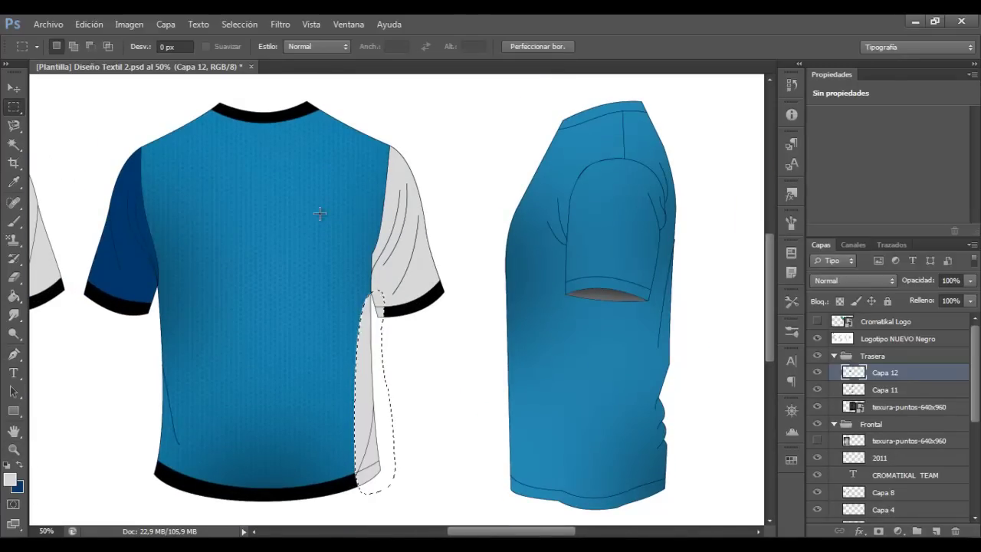
key("Return")
key("alt+BackSpace")
key("ctrl+t")
key("Return")
key("ctrl+d")
key("m")
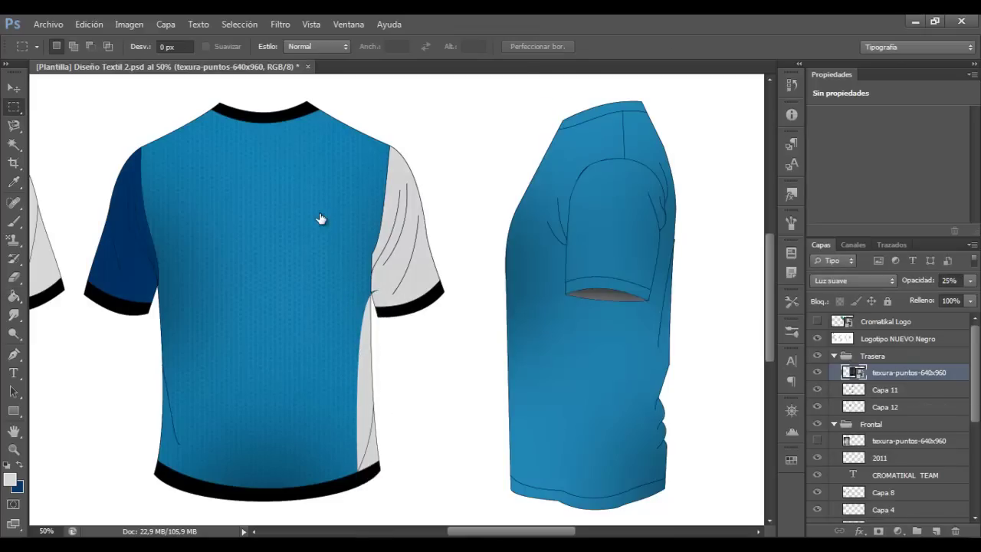
Turn a drawn path into a selection extended to sleeves and sides on a new layer.
key("p")
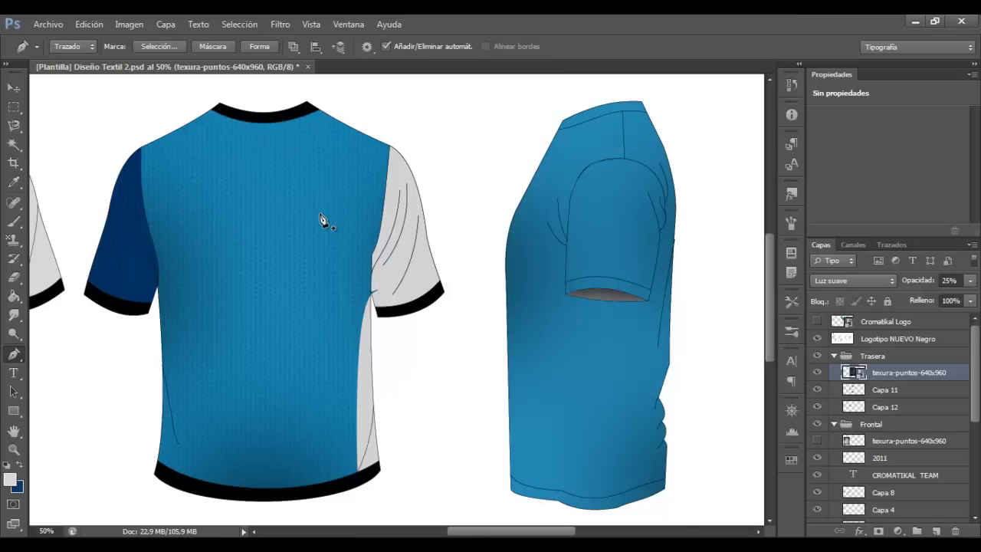
key("ctrl+Return")
key("alt+bracketleft")
key("alt+bracketleft")
key("m")
key("ctrl+shift+alt+n")
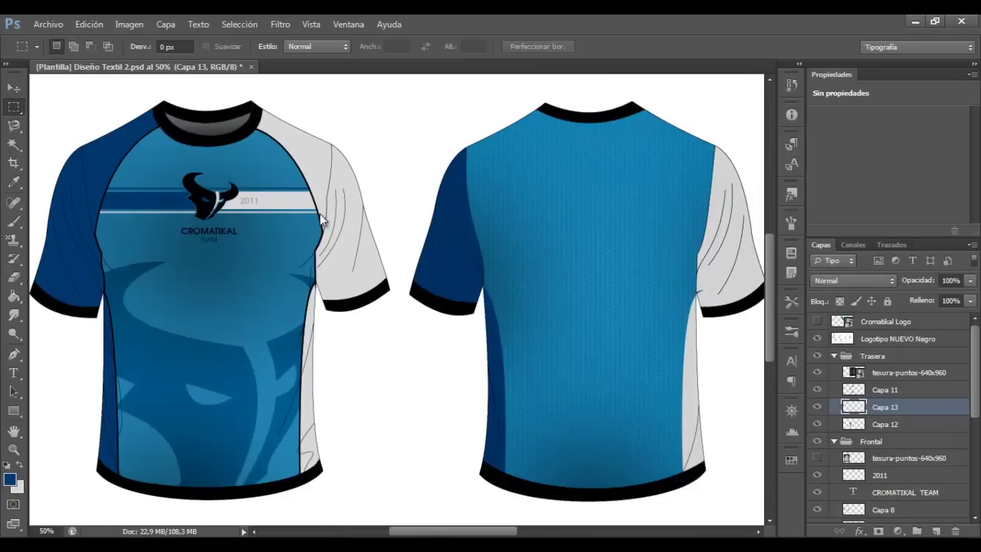
scroll(322, 220, "right", 3)
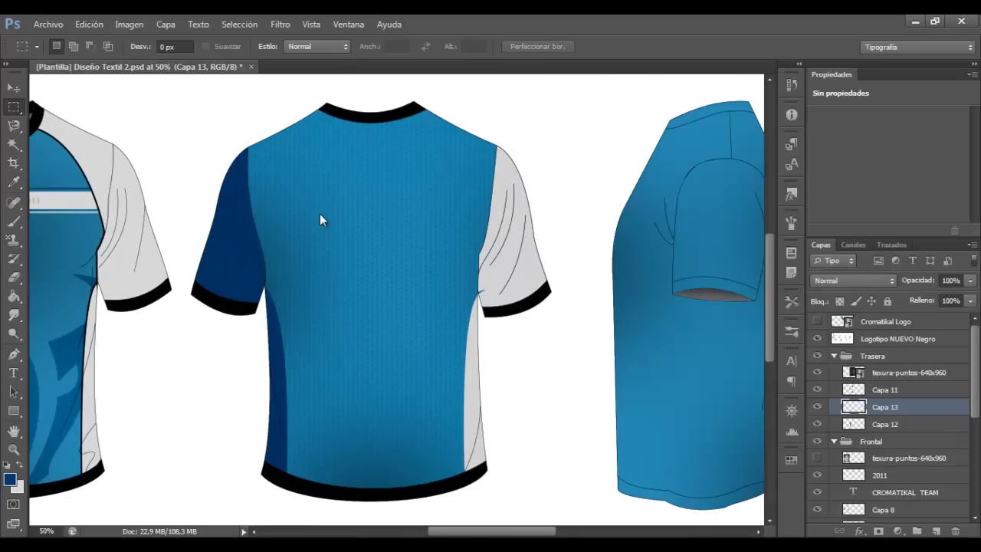
Fill the left raglan shoulder panel dark blue.
key("p")
right_click(321, 220)
key("Return")
key("alt+BackSpace")
key("ctrl+d")
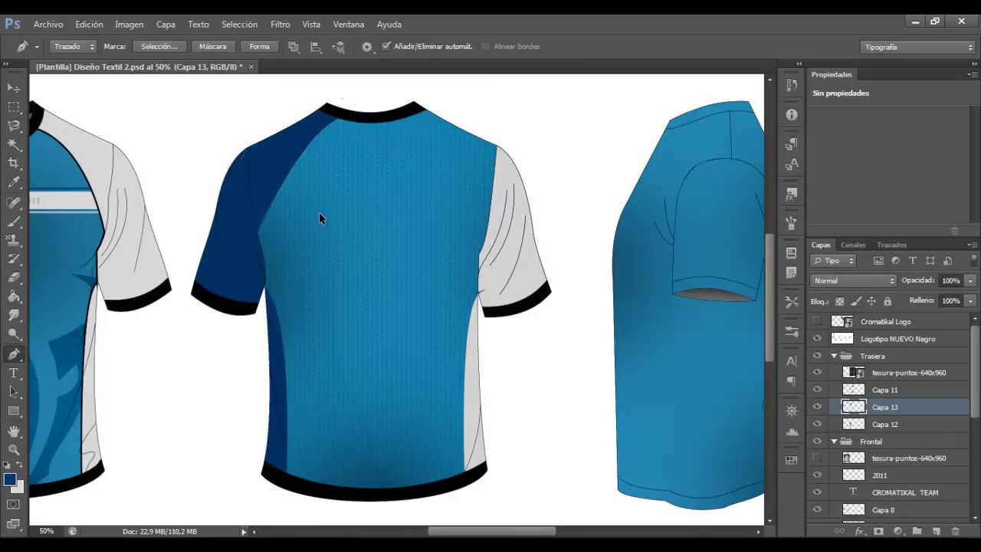
key("ctrl+z")
key("ctrl+z")
key("ctrl+d")
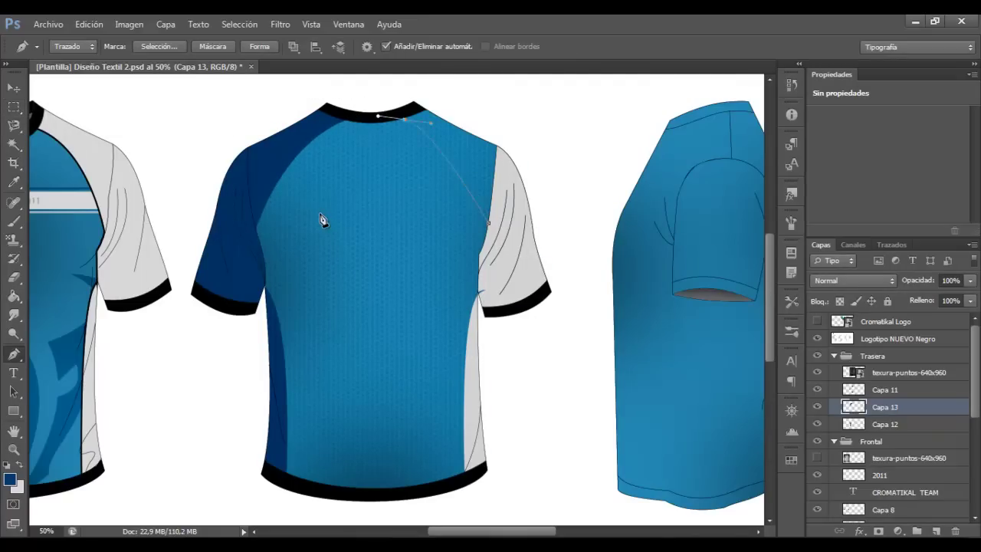
Outline the raglan seam selection in black on a new layer.
right_click(322, 221)
key("Return")
key("m")
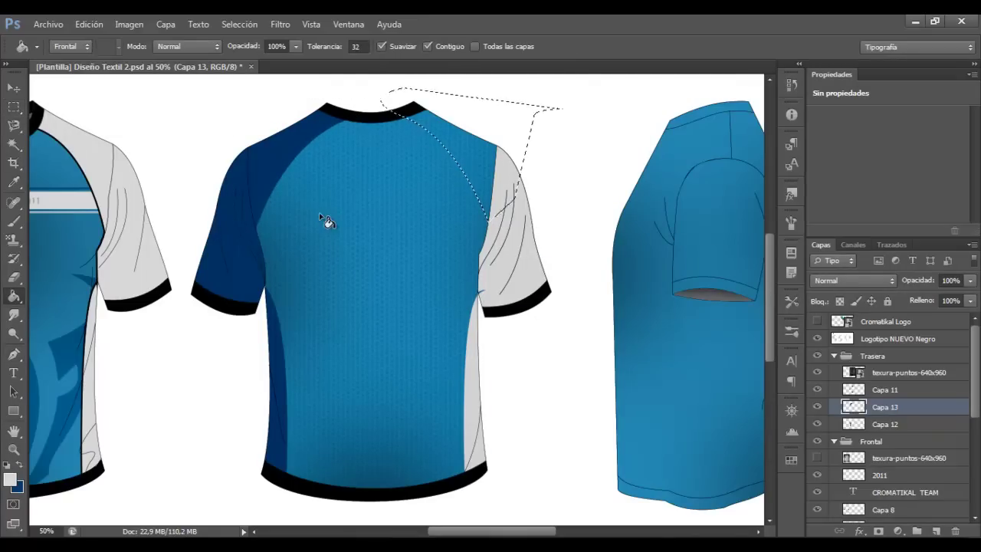
key("x")
key("ctrl+shift+alt+n")
key("Return")
key("ctrl+d")
key("z")
left_click(319, 213, "alt")
left_click(320, 214, "alt")
left_click(320, 214, "alt")
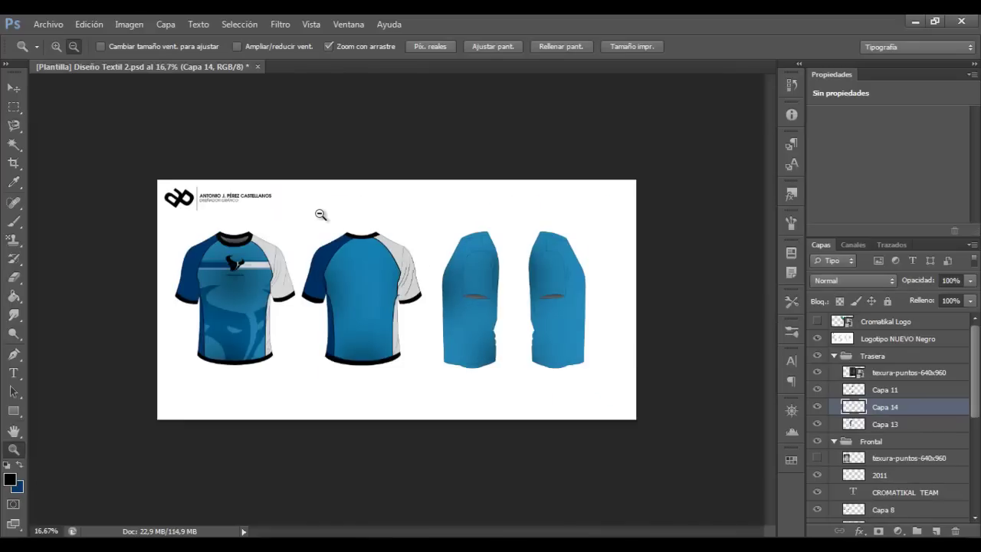
key("ctrl+plus")
key("ctrl+plus")
key("ctrl+plus")
key("ctrl+shift+alt+n")
Set light grey and move the NOMBRE text up below the collar.
key("i")
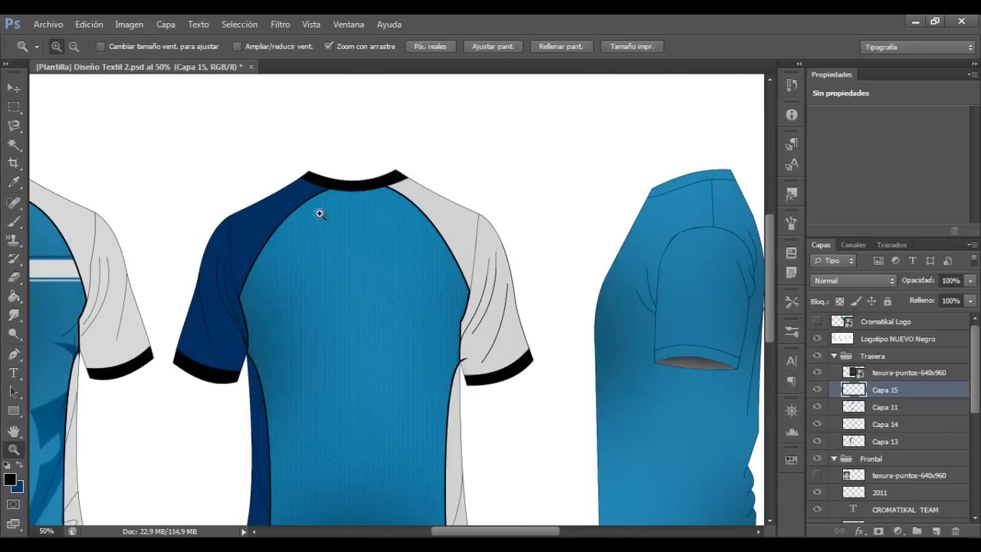
key("Return")
key("t")
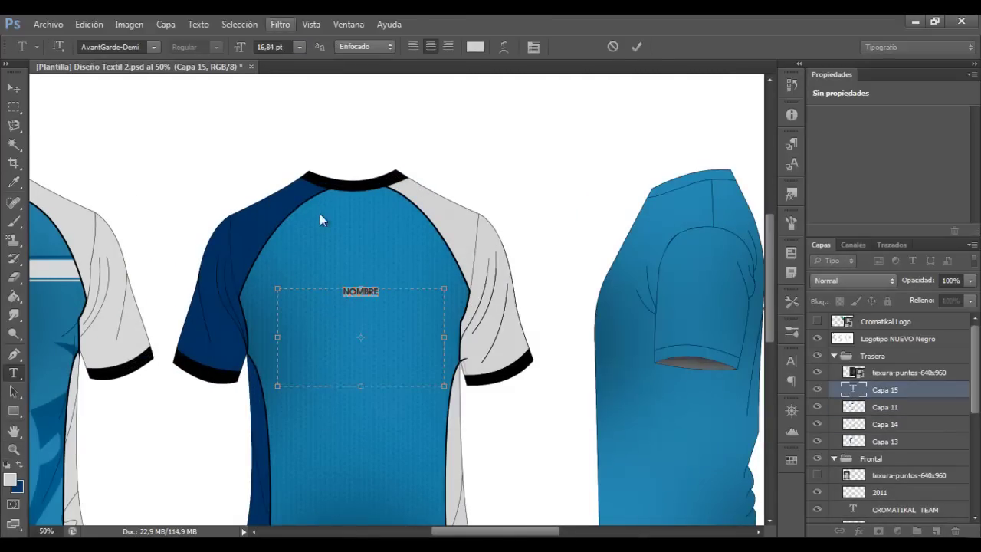
left_click_drag(360, 298, 355, 240)
key("ctrl+Return")
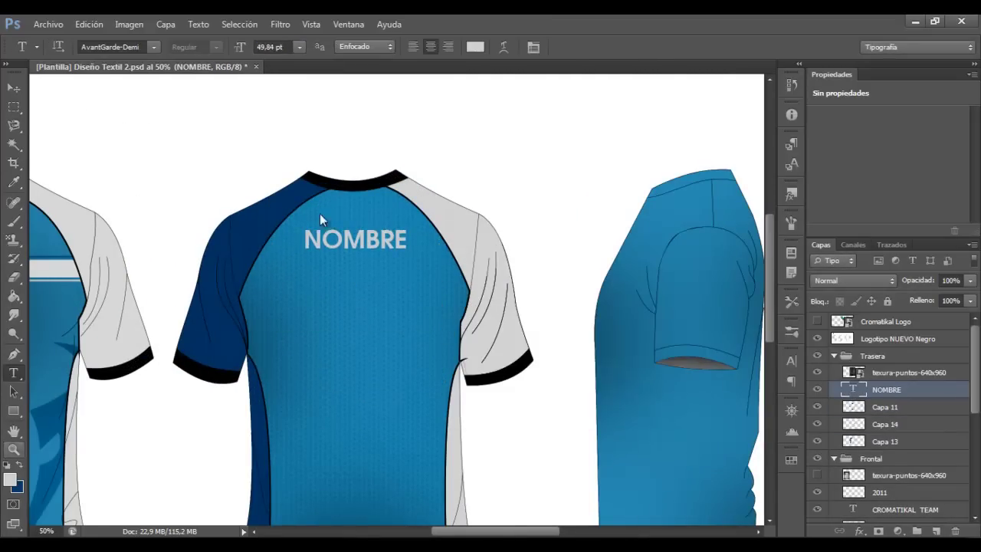
Fill a grey and a dark blue band under NOMBRE, fading the blue band's right half.
key("z")
left_click(320, 220)
key("m")
key("ctrl+shift+alt+n")
key("alt+BackSpace")
key("ctrl+shift+alt+n")
key("x")
key("alt+BackSpace")
key("b")
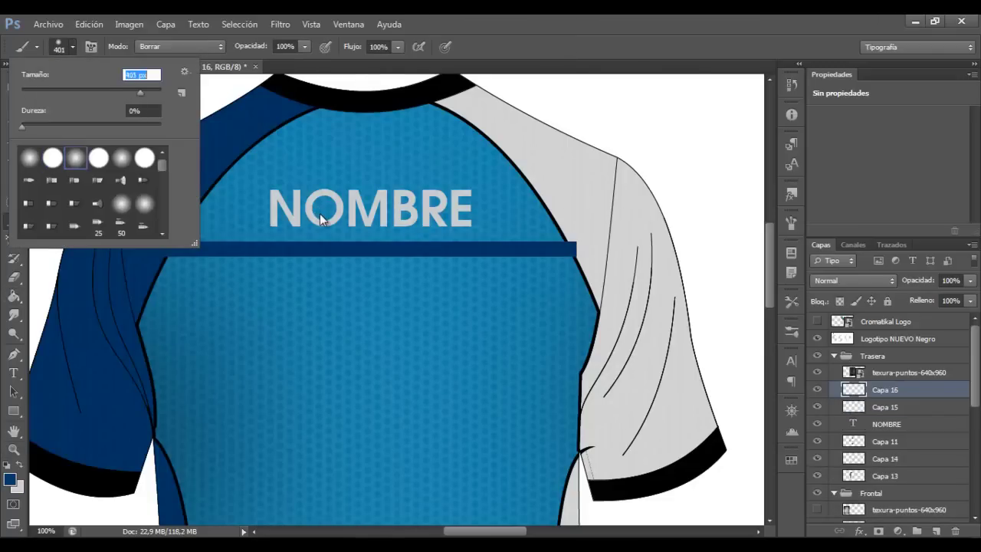
key("Return")
left_click_drag(536, 216, 320, 214)
Remove the unused grey band layer and add a thin dark blue pinstripe across the back.
key("z")
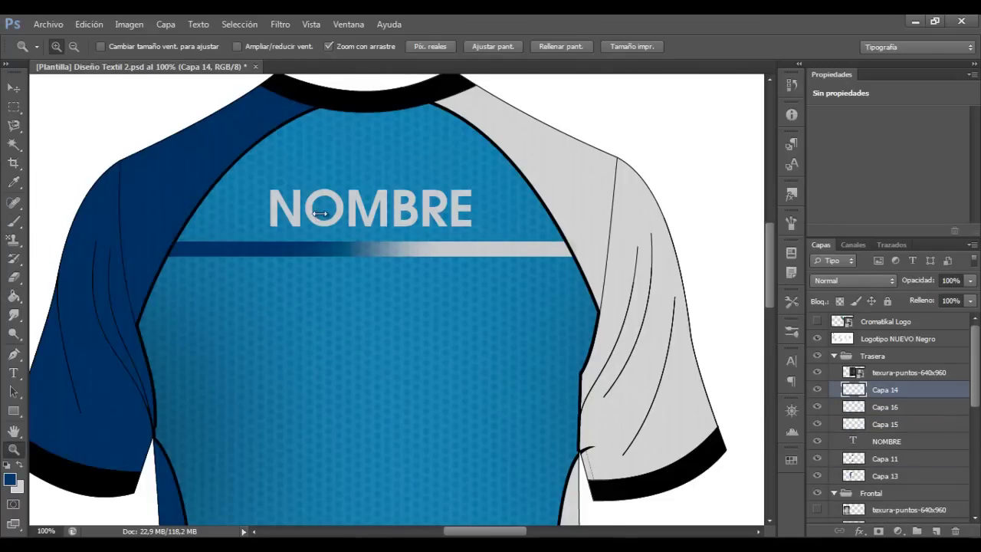
key("ctrl+0")
left_click(320, 214)
key("m")
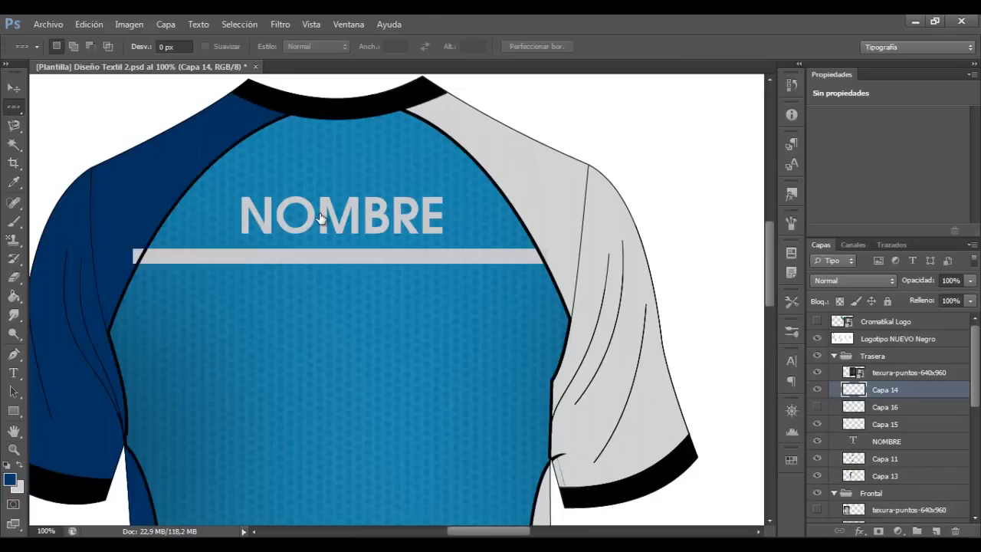
key("ctrl+e")
key("i")
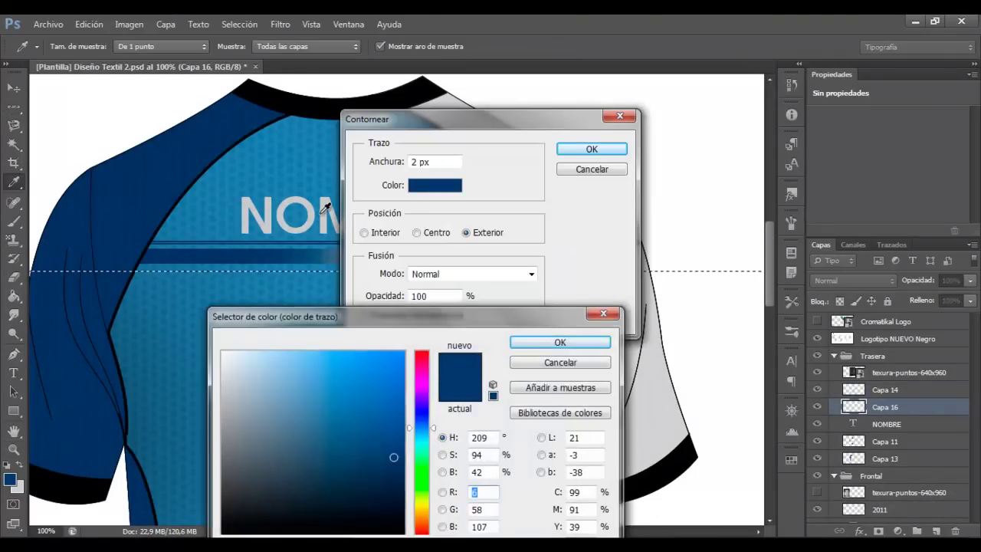
key("Return")
key("Return")
key("ctrl+d")
key("b")
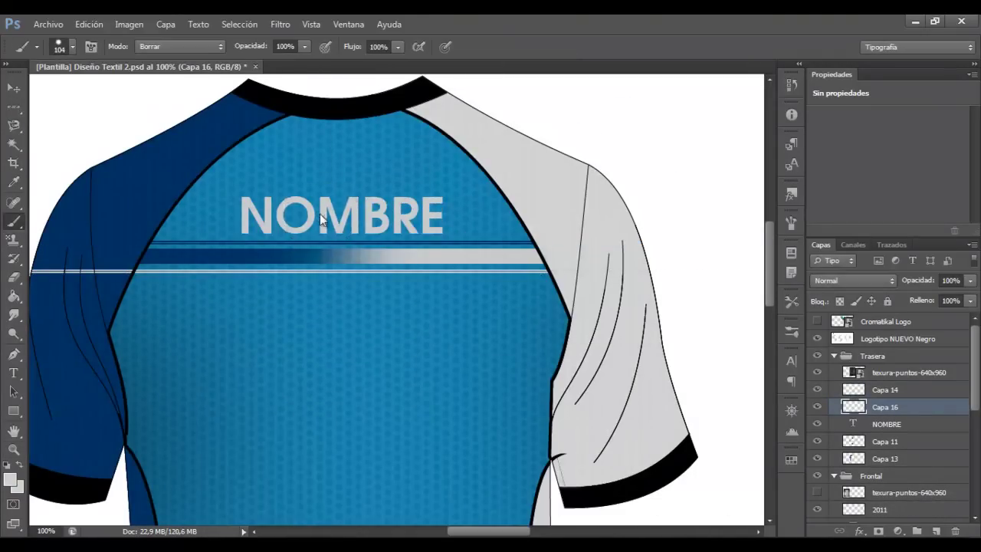
scroll(320, 213, "left", 3)
key("ctrl+0")
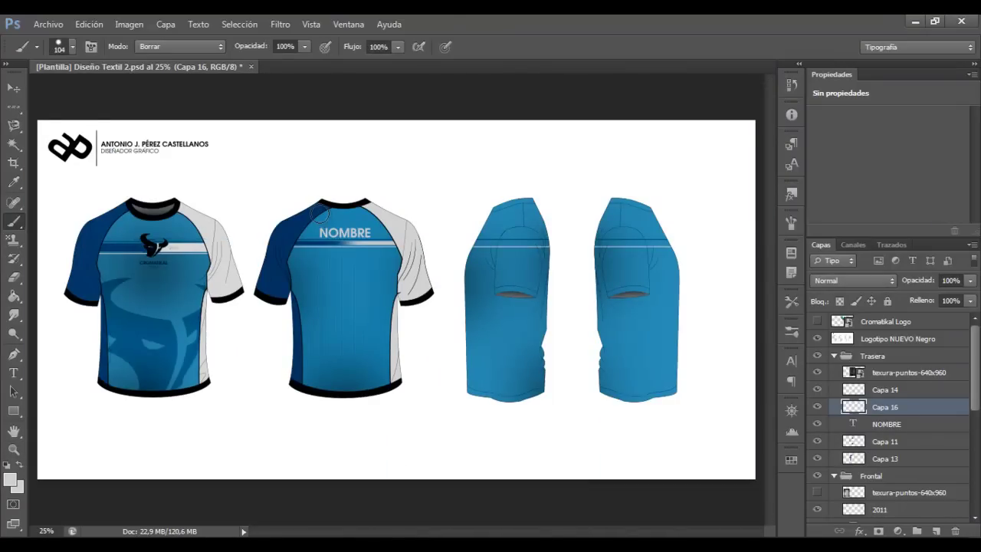
Paint a soft dark shadow on a new layer over the back jersey at 32% opacity.
key("z")
left_click(320, 214)
left_click(320, 220, "ctrl")
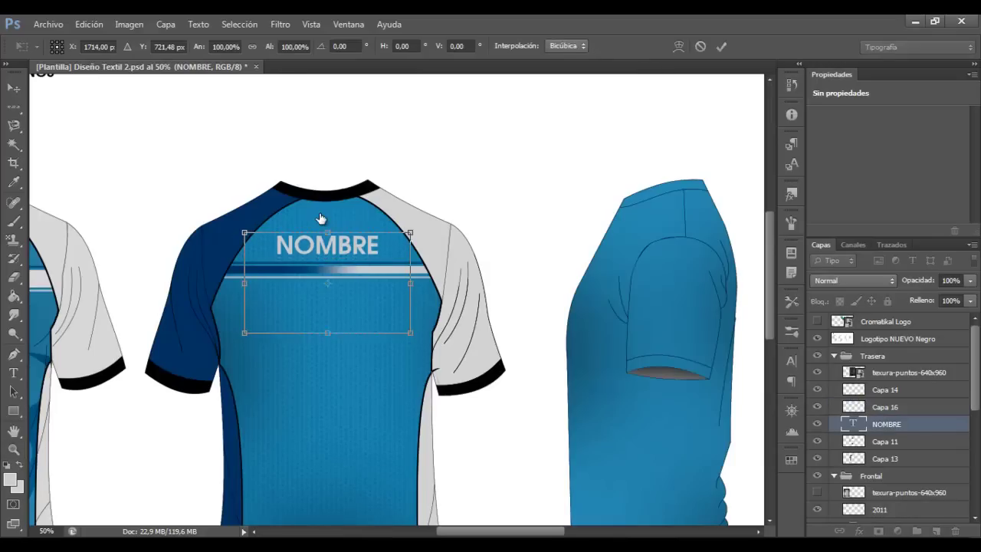
key("ctrl+shift+alt+n")
key("b")
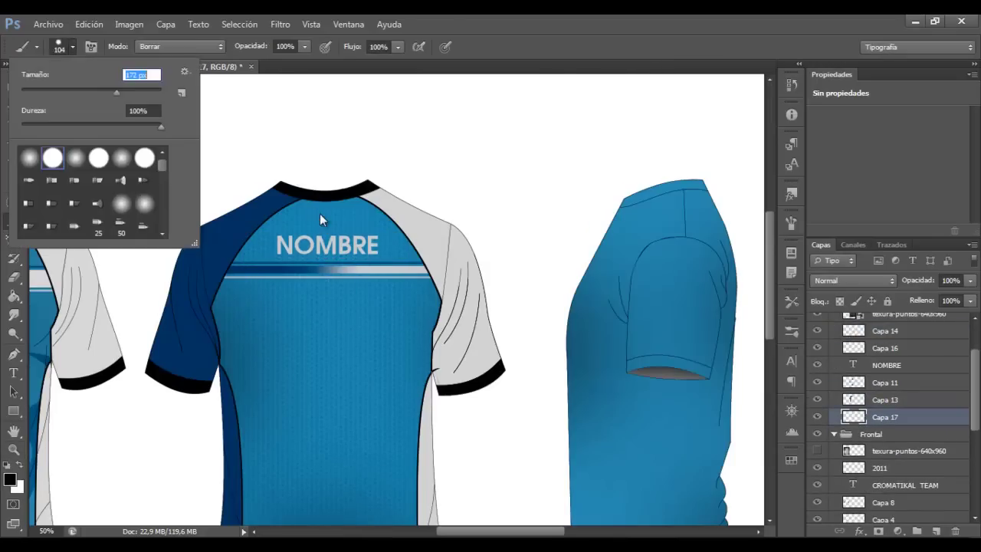
key("Return")
key("Return")
right_click(321, 220, "alt")
left_click(320, 210)
key("3")
key("2")
Add the CROMATIKALTEAM lettering and move it up under the stripe.
key("t")
key("ctrl+v")
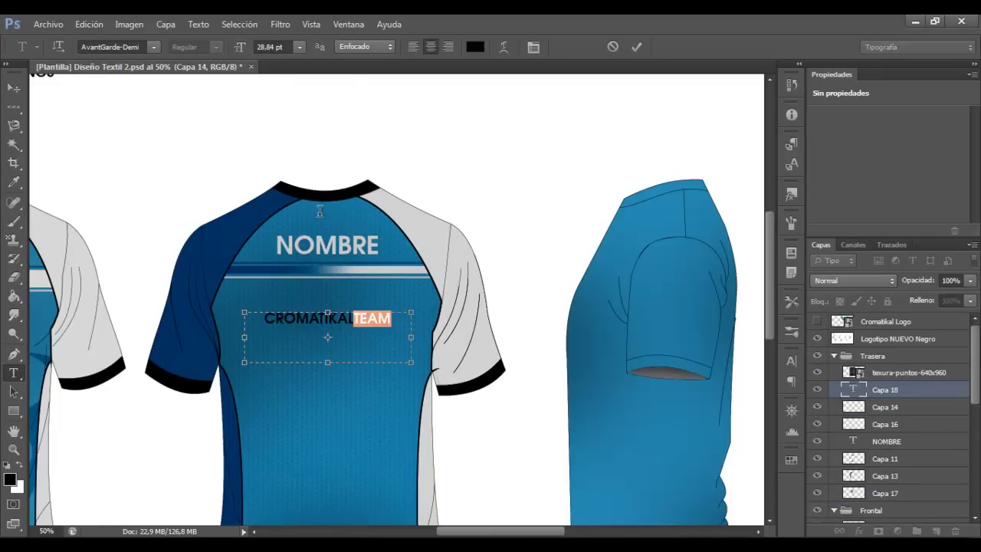
key("ctrl+a")
left_click_drag(327, 337, 326, 308)
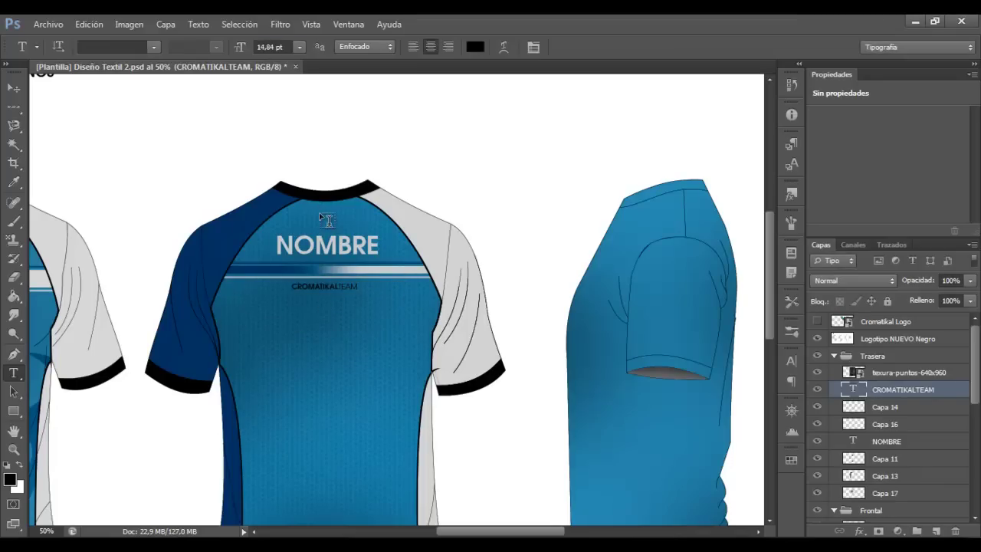
Fill a small rectangle red on a new flag layer, with yellow as background colour.
right_click(14, 107)
left_click(69, 105)
key("ctrl+shift+alt+n")
left_click_drag(269, 355, 306, 365)
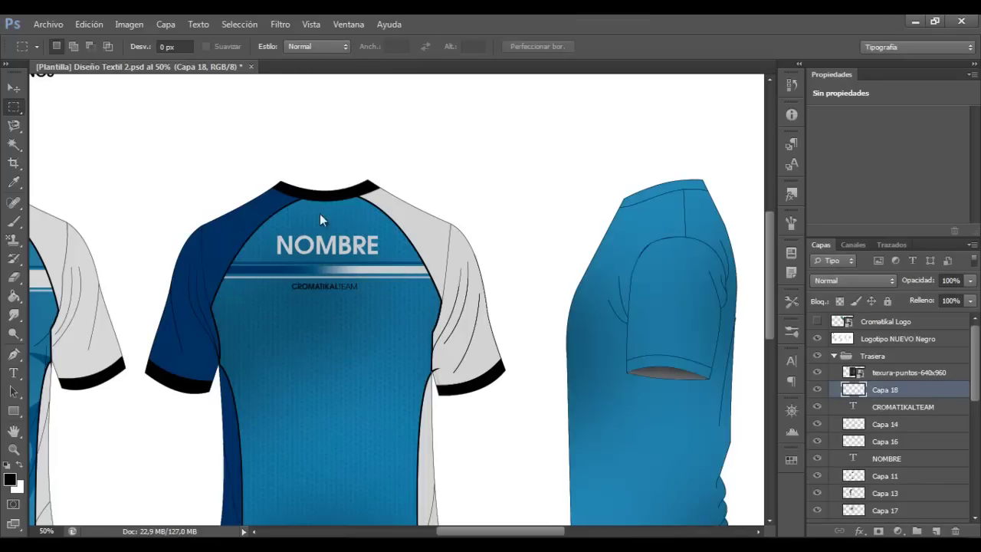
left_click(9, 480)
left_click(565, 341)
left_click(17, 485)
left_click(564, 342)
key("g")
left_click(327, 221)
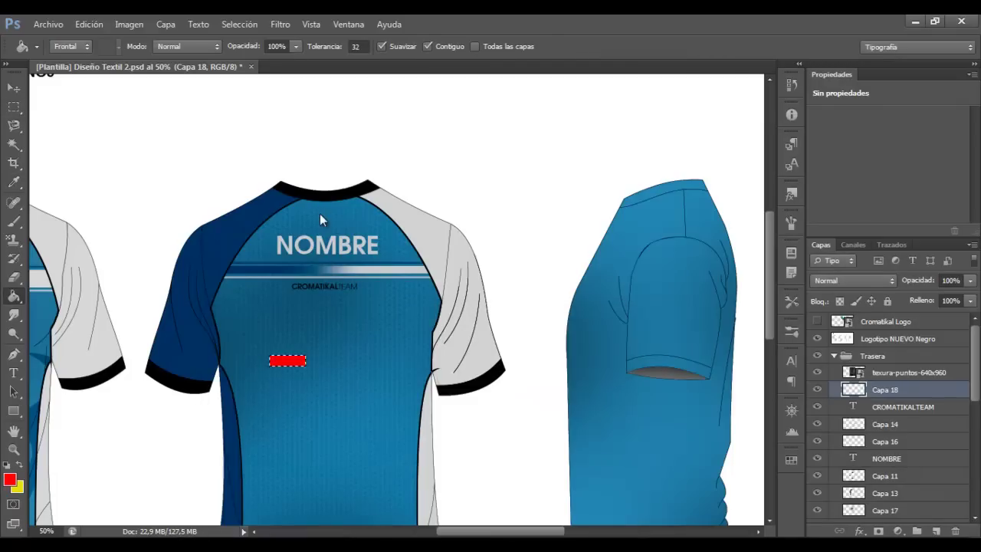
Add the flag's yellow middle band and scale the Spanish flag into place above NOMBRE.
key("m")
left_click(239, 24)
left_click(498, 245)
key("Return")
key("b")
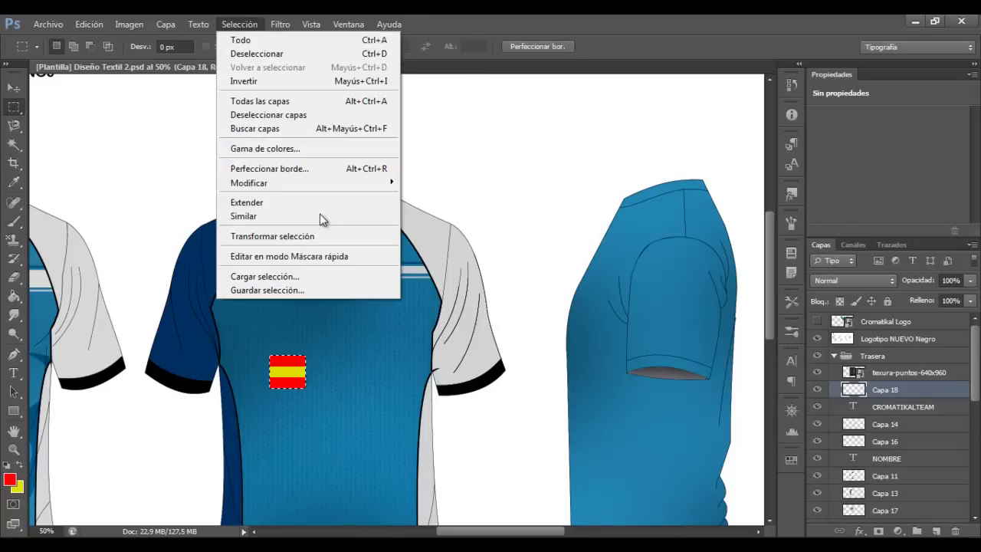
key("ctrl+t")
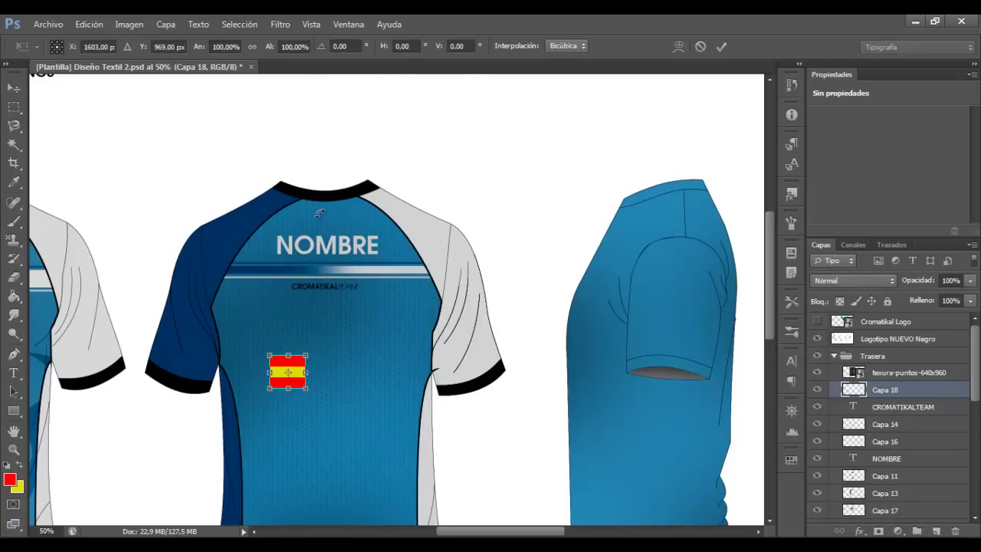
key("Return")
key("ctrl+1")
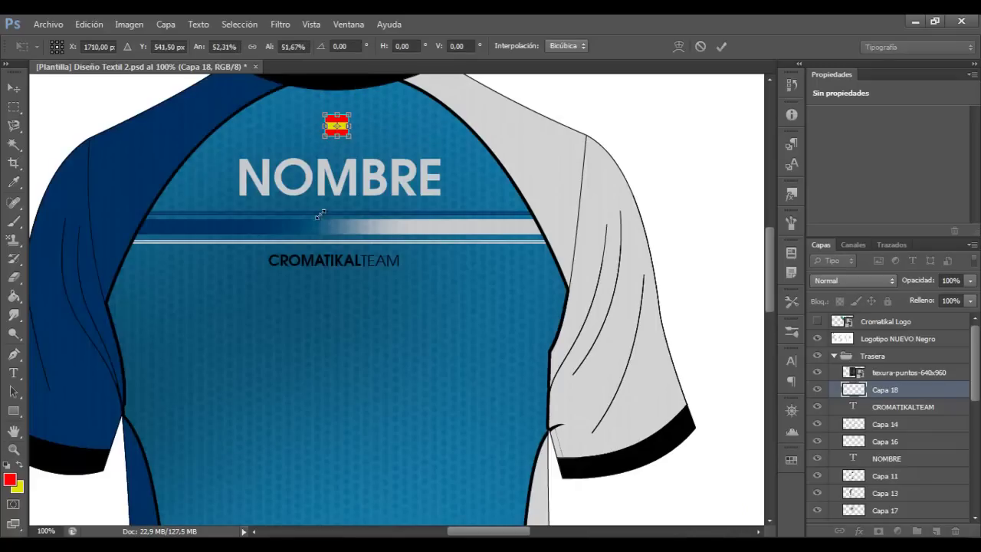
left_click(320, 220, "ctrl")
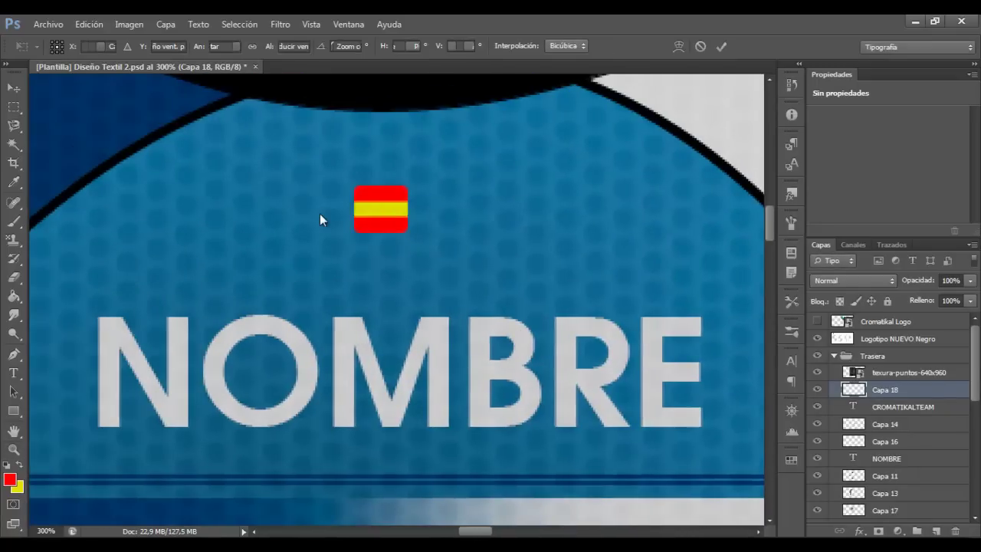
scroll(320, 220, "down", 5)
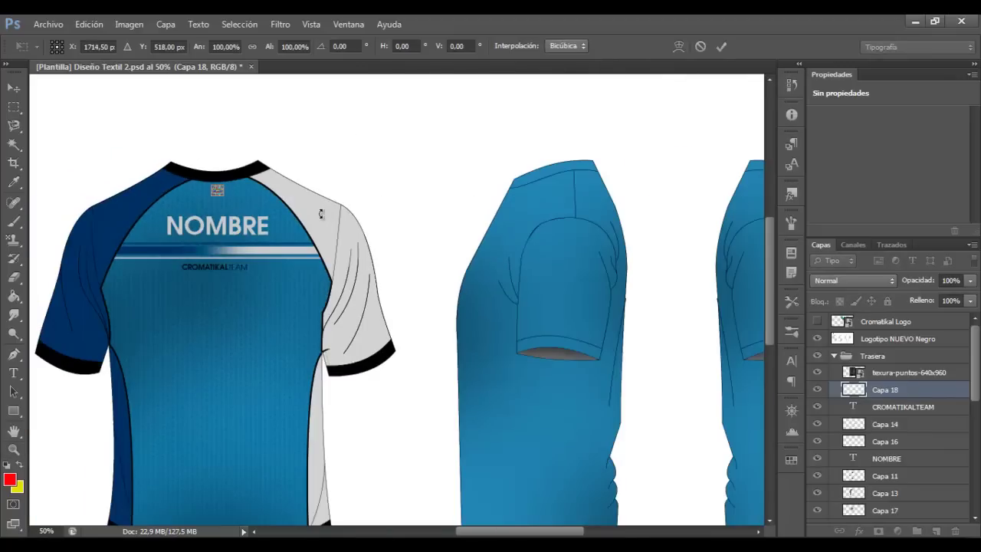
scroll(321, 214, "left", 3)
left_click(320, 215, "alt")
Duplicate and flip the faint bull pattern onto the back jersey, then add a new layer group.
left_click(321, 219, "ctrl")
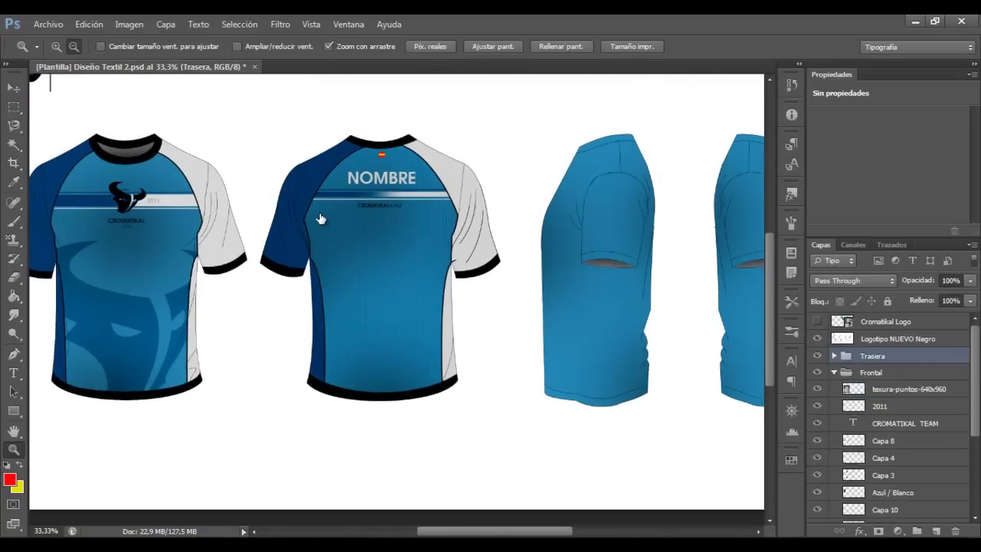
key("ctrl+j")
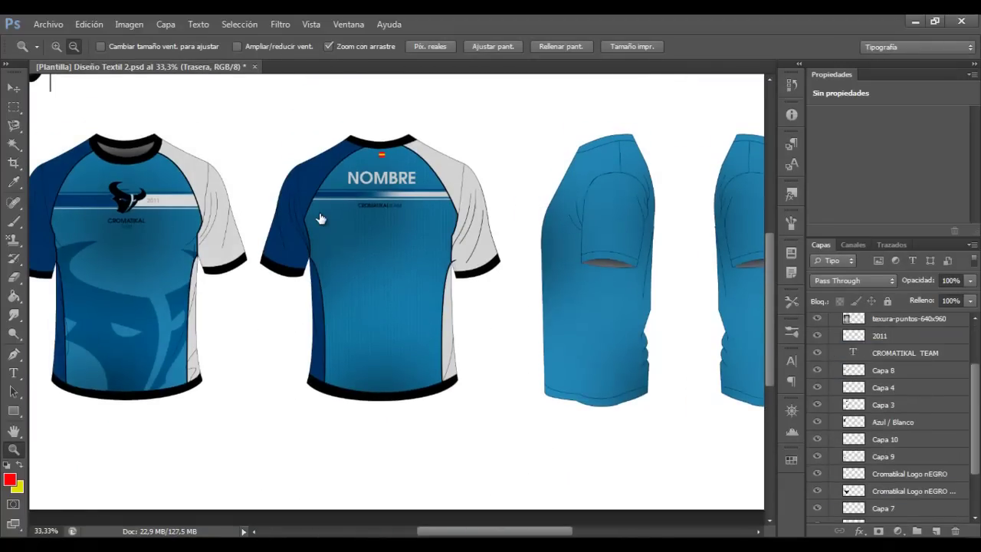
key("ctrl+t")
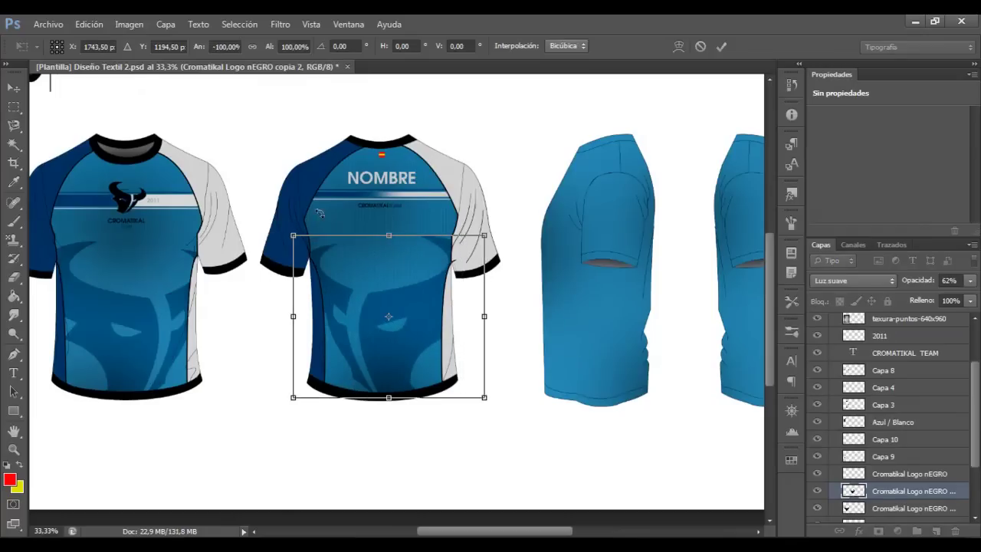
key("Return")
left_click(320, 219, "ctrl")
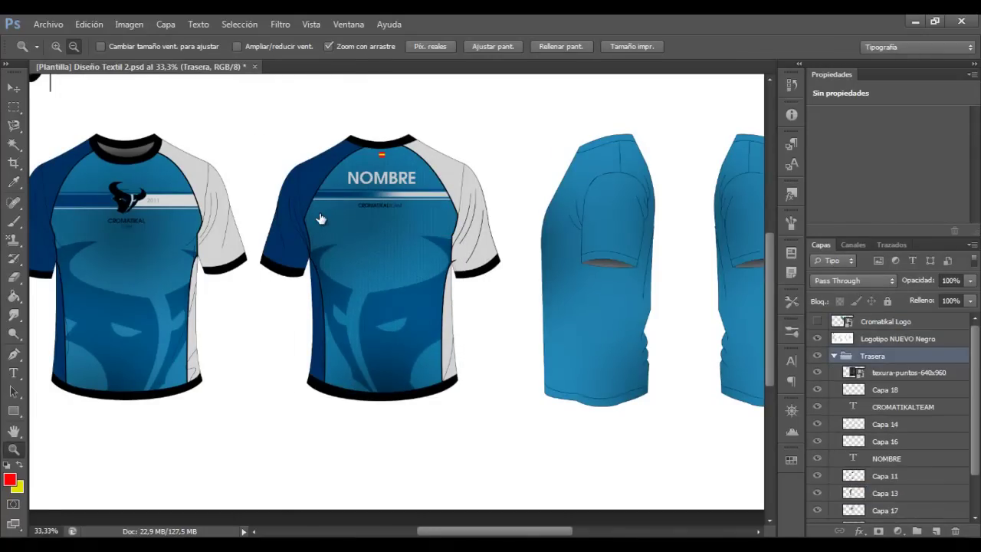
left_click(319, 213, "alt")
left_click(320, 213)
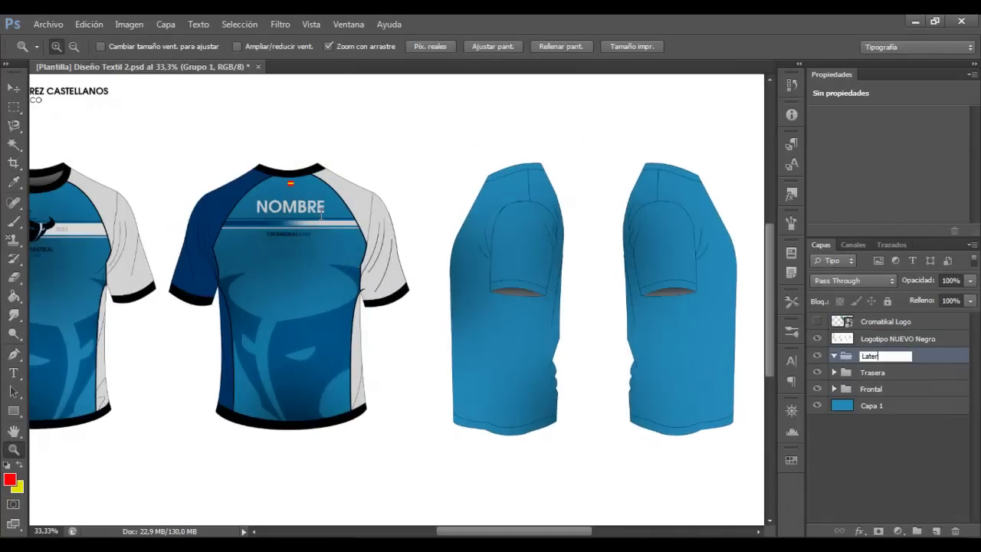
Fill the side-view collar, cuff and hem trims black on a new layer and bring in the dot texture.
key("w")
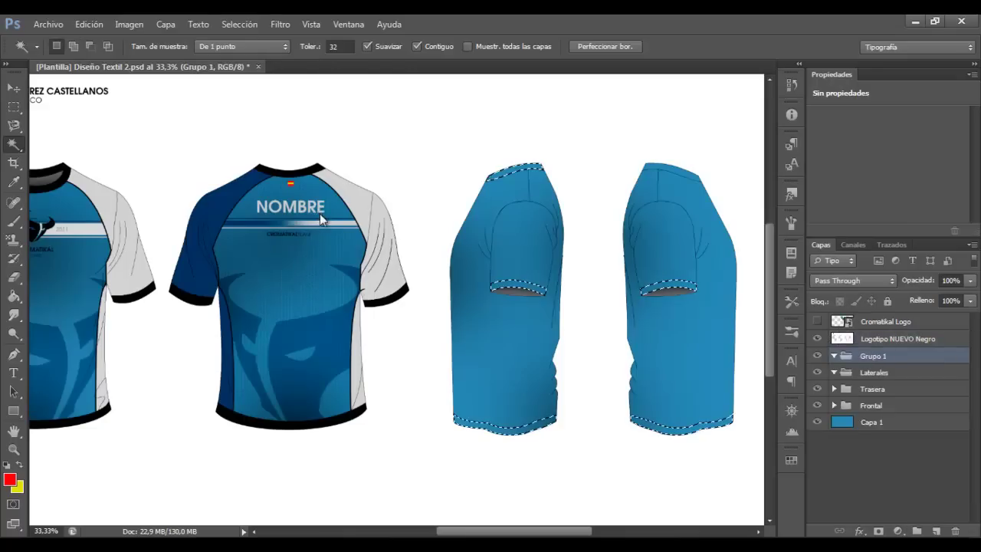
key("ctrl+shift+alt+n")
key("d")
key("alt+BackSpace")
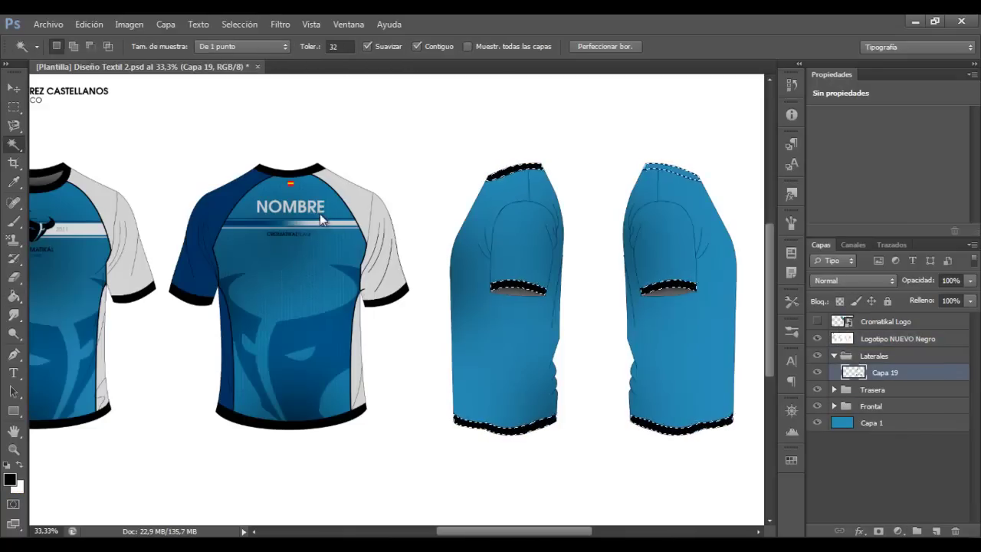
key("m")
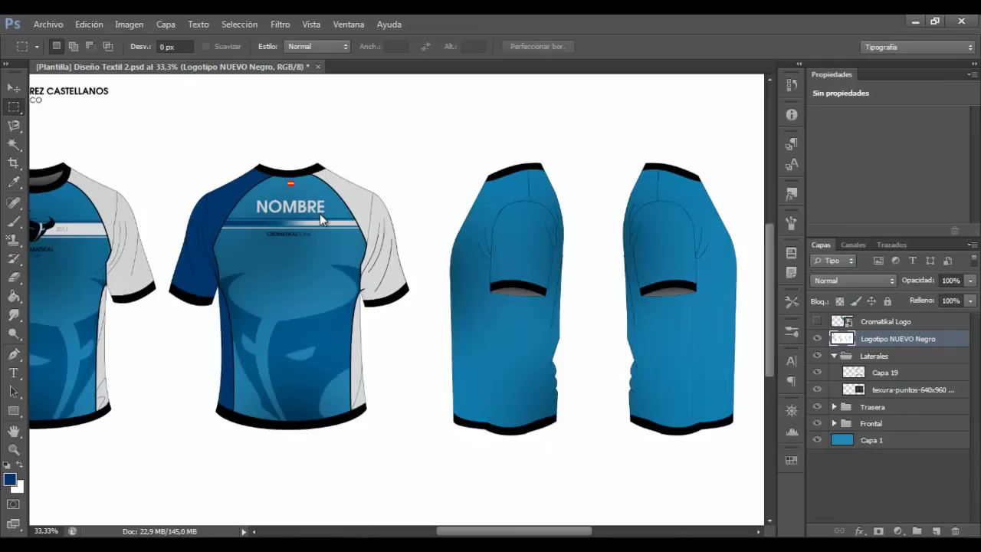
key("w")
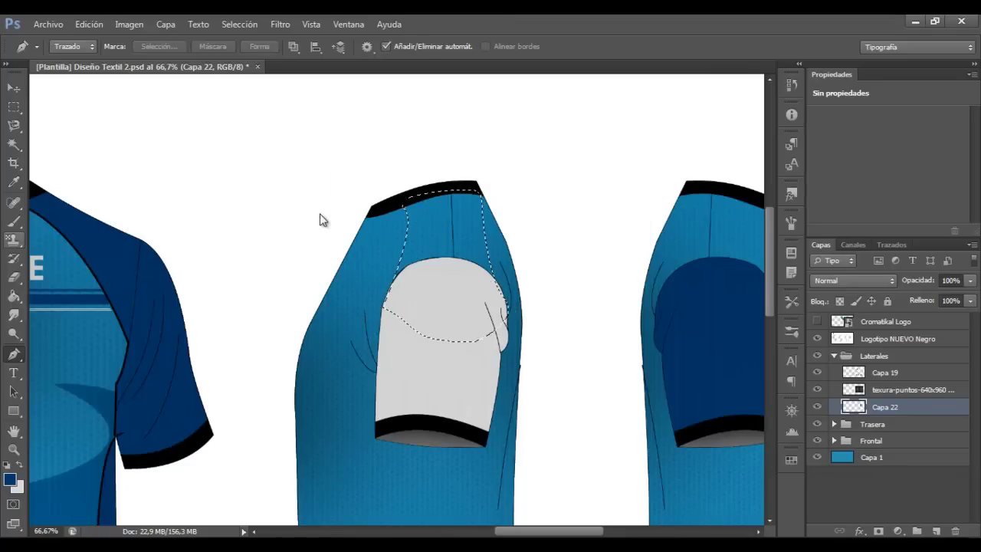
Fill the side-view upper sleeve with light grey.
key("g")
key("x")
key("alt+BackSpace")
key("p")
key("ctrl+Return")
key("Return")
key("w")
key("z")
left_click(320, 220)
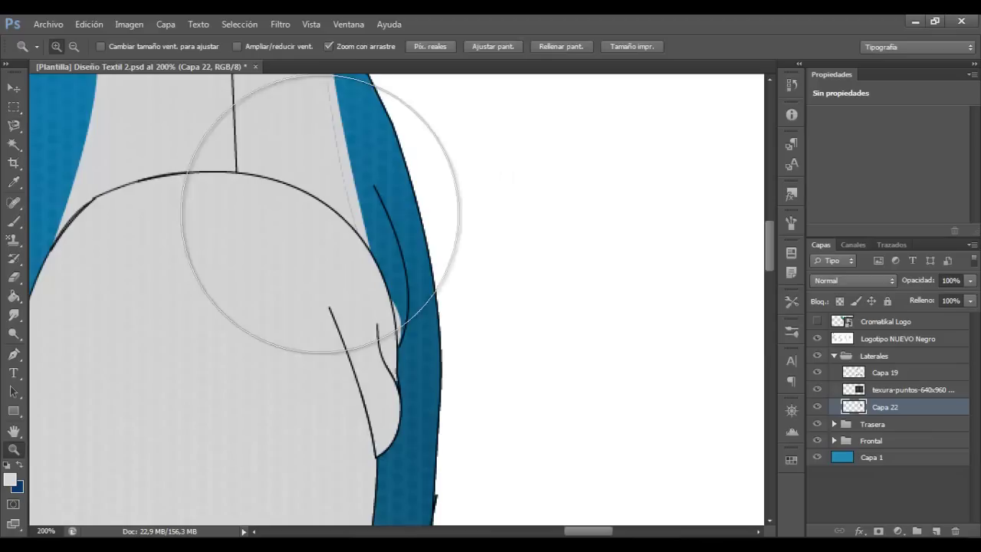
left_click(320, 215, "alt")
left_click(320, 216, "alt")
left_click(320, 215, "alt")
left_click(320, 215, "alt")
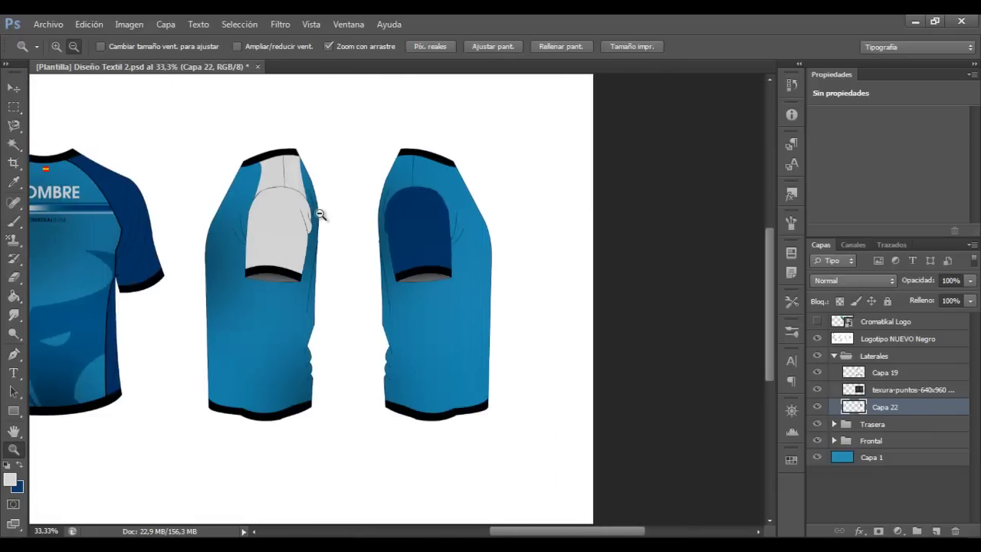
Trace the side panel with a path and fill it light grey.
key("b")
key("z")
left_click(320, 216)
left_click(320, 218)
left_click(319, 220, "alt")
left_click(320, 220, "alt")
left_click(320, 219, "alt")
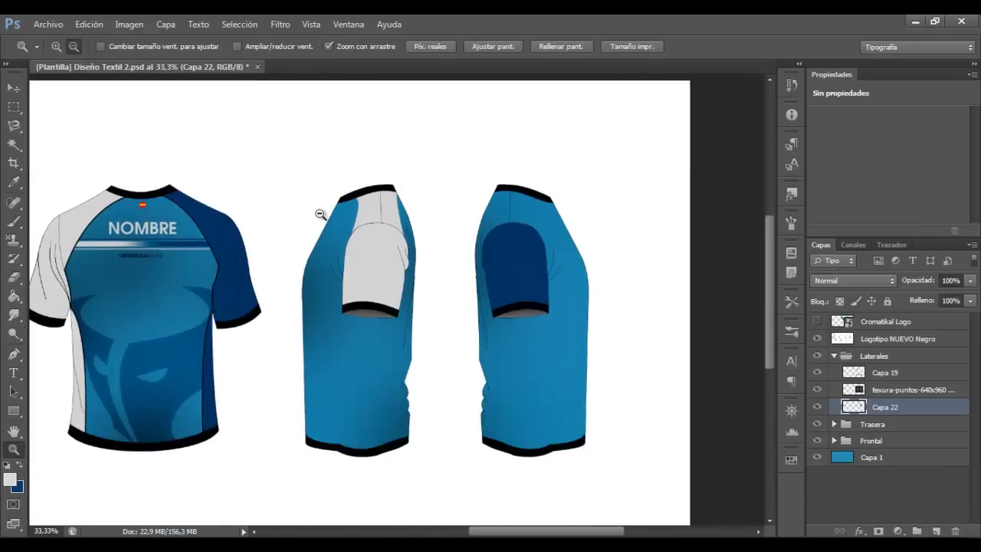
left_click(319, 219)
key("p")
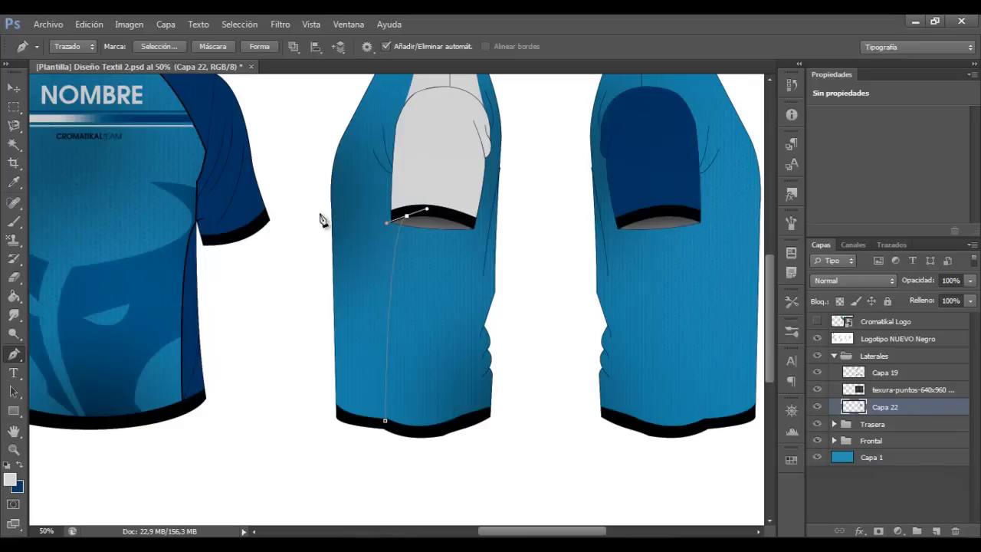
scroll(320, 217, "down", 3)
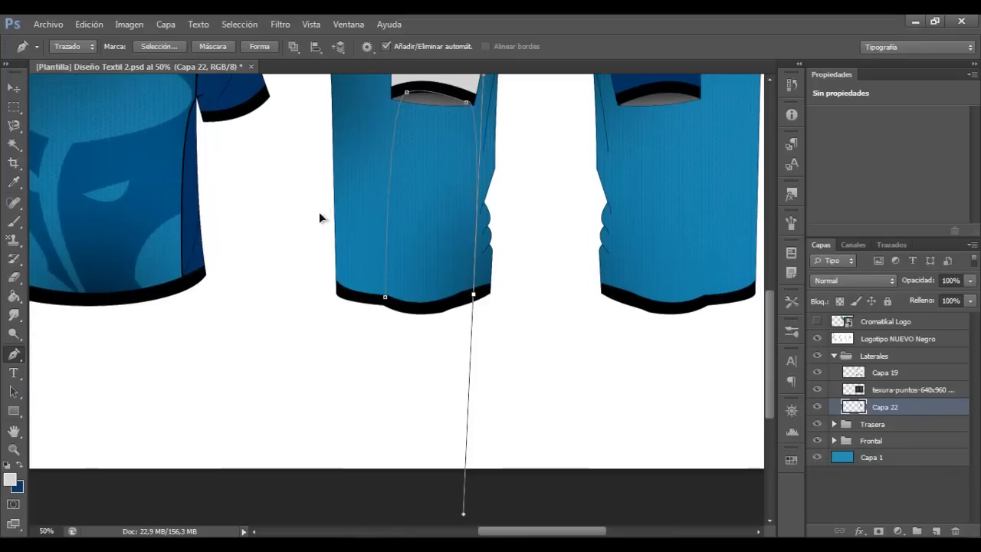
key("ctrl+Return")
key("alt+BackSpace")
key("ctrl+d")
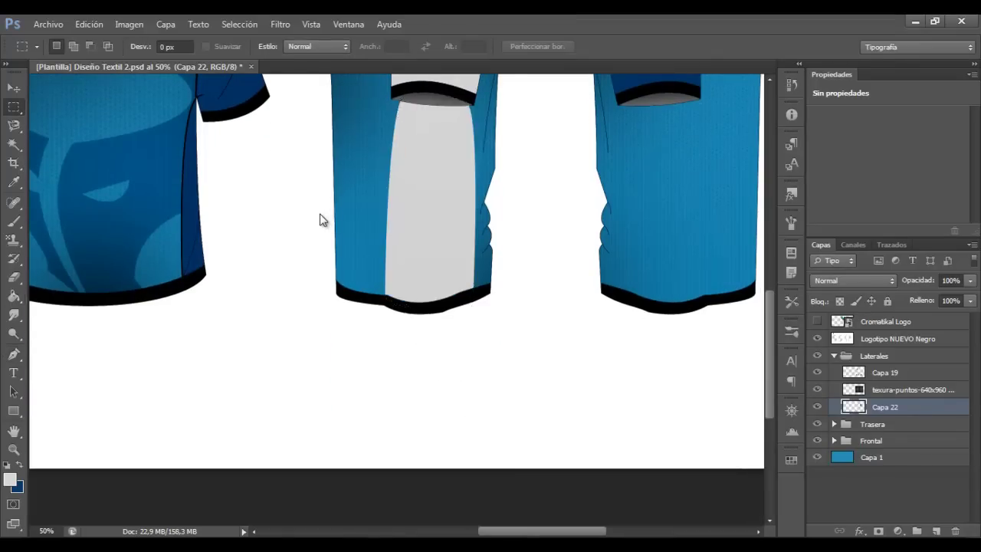
Trace the second side panel with a curved hem and fill it dark blue.
scroll(320, 219, "up", 4)
scroll(319, 219, "right", 6)
scroll(321, 220, "left", 3)
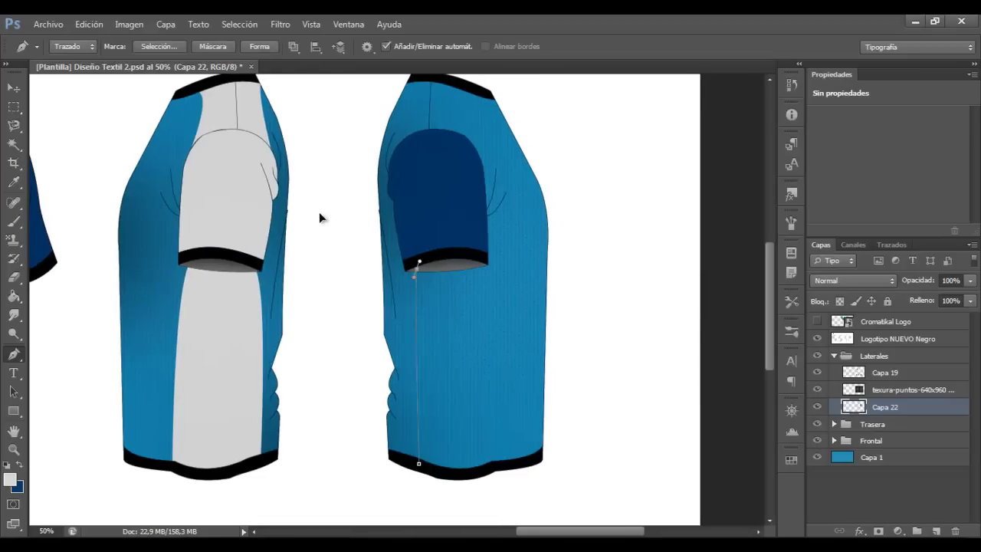
left_click_drag(495, 464, 492, 510)
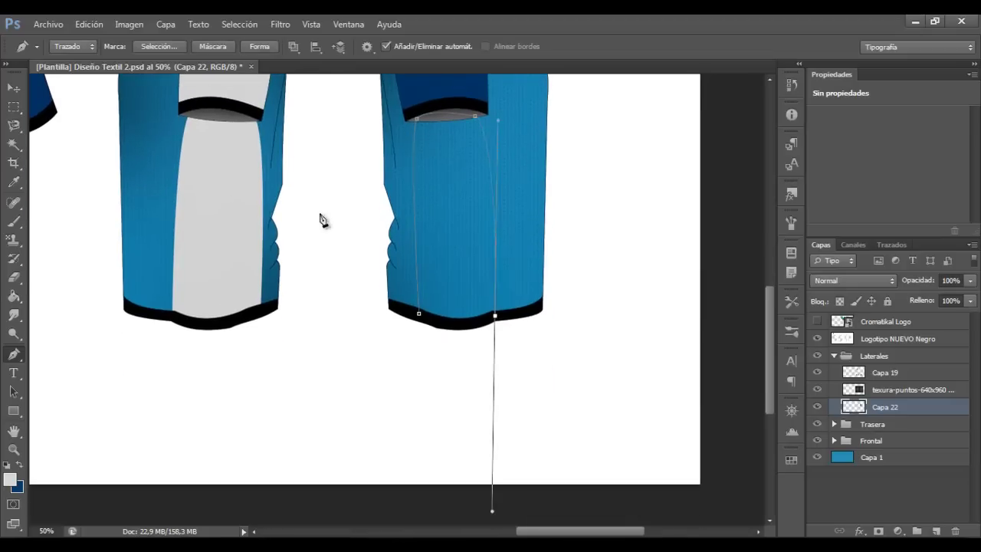
key("ctrl+Return")
key("x")
key("alt+BackSpace")
key("ctrl+d")
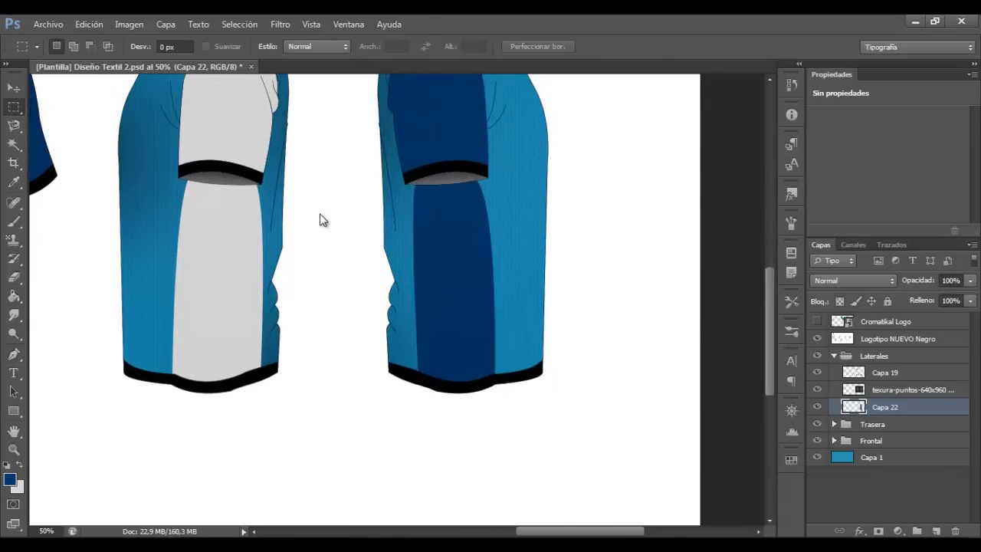
Trace the right shirt's shoulder area at 100% zoom and fill it dark blue.
scroll(319, 220, "up", 3)
key("ctrl+plus")
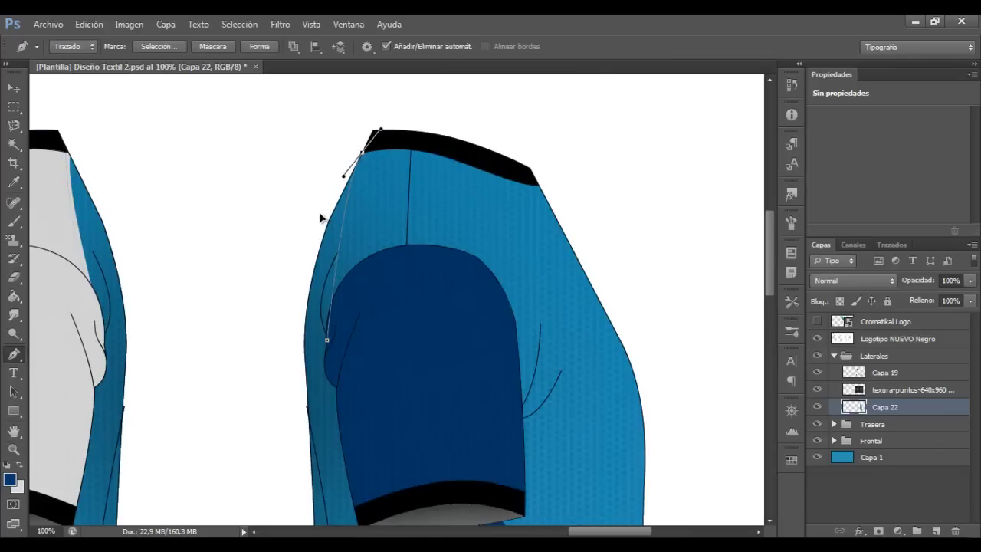
scroll(320, 219, "left", 5)
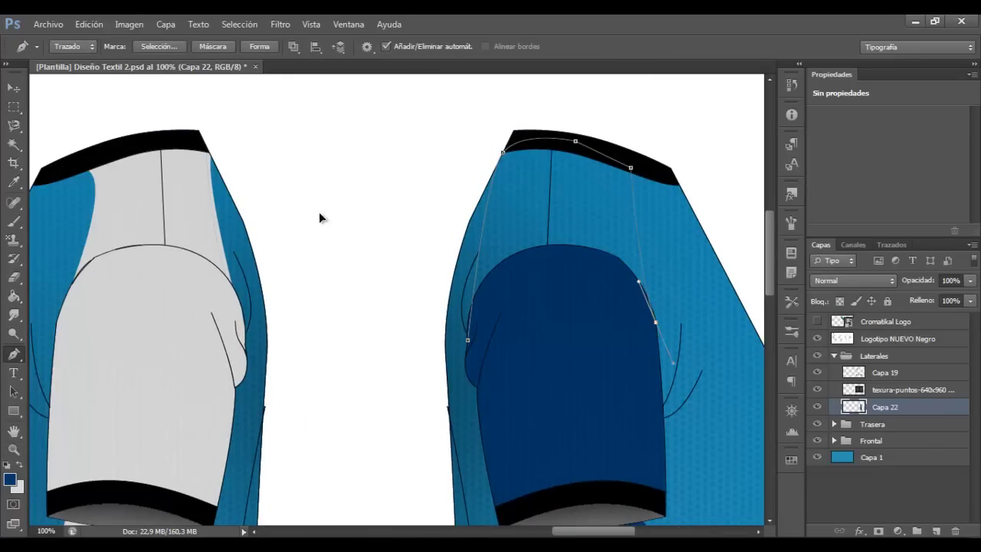
key("ctrl+Return")
key("alt+BackSpace")
key("ctrl+d")
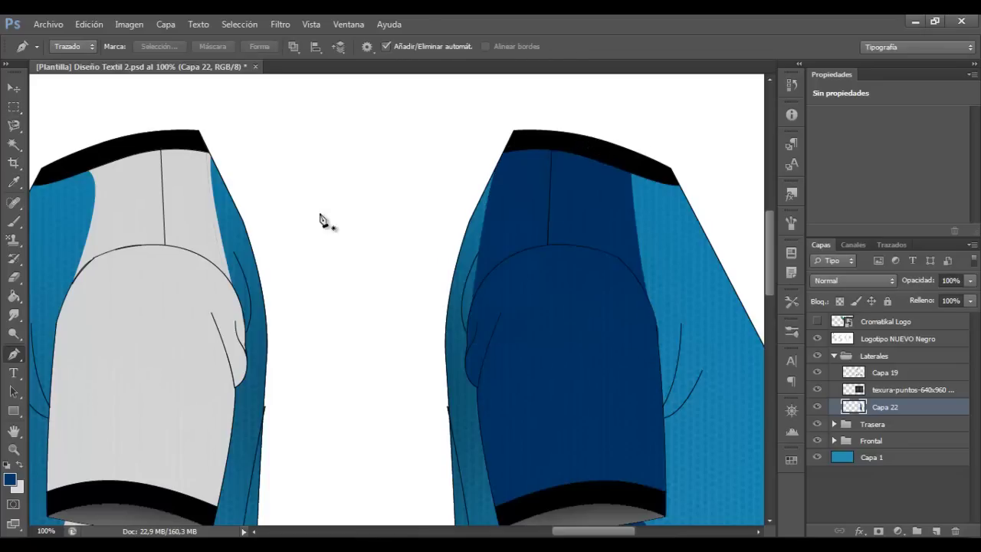
key("ctrl+Return")
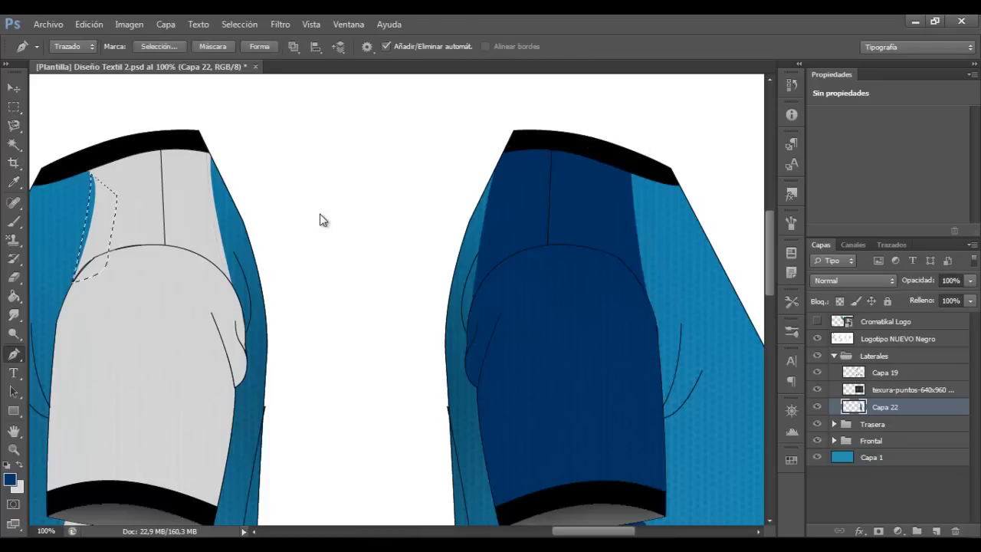
key("Return")
key("x")
key("alt+BackSpace")
key("ctrl+d")
Stroke the side-view sleeves and panels with a black outside outline and clean up.
key("z")
left_click(320, 214, "alt")
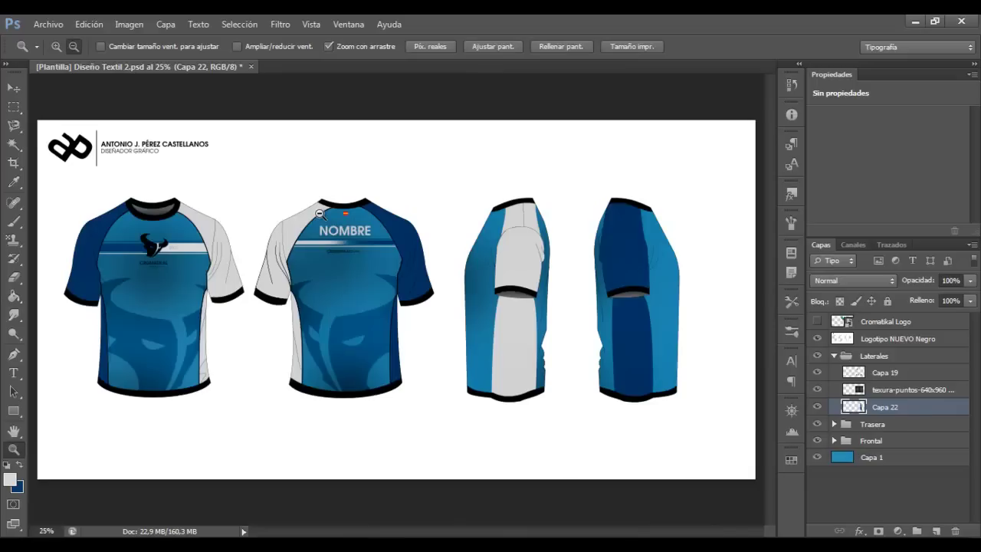
left_click(320, 214)
key("alt+e")
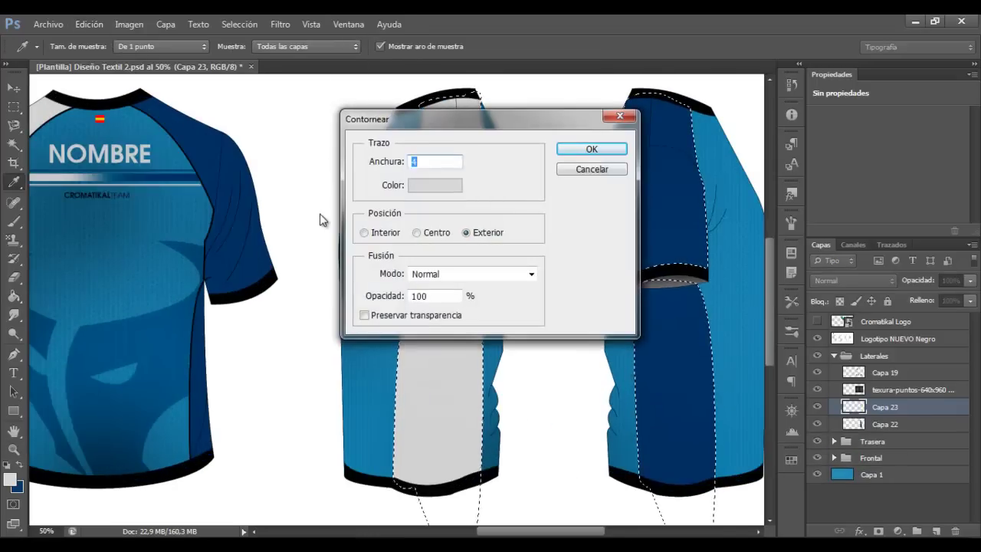
key("Return")
key("ctrl+d")
key("m")
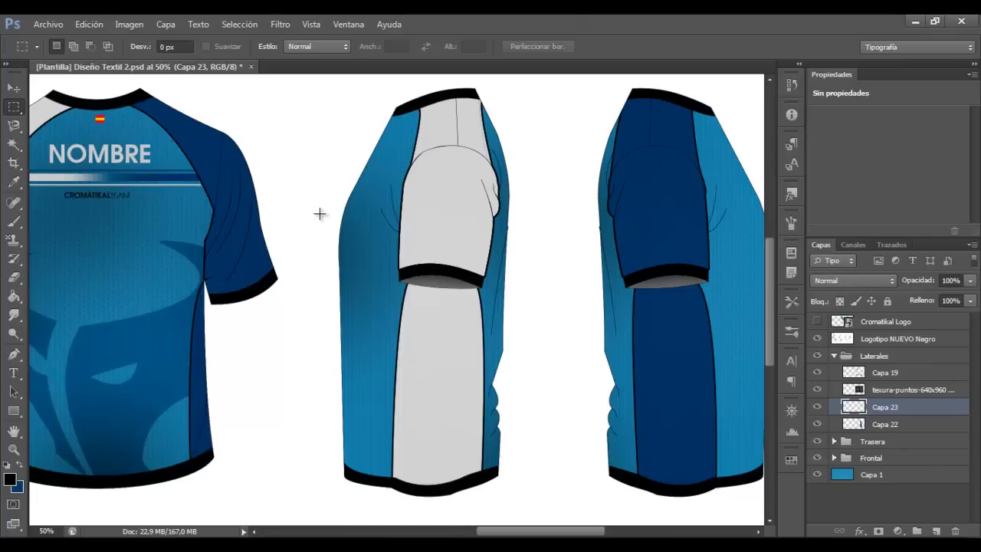
key("b")
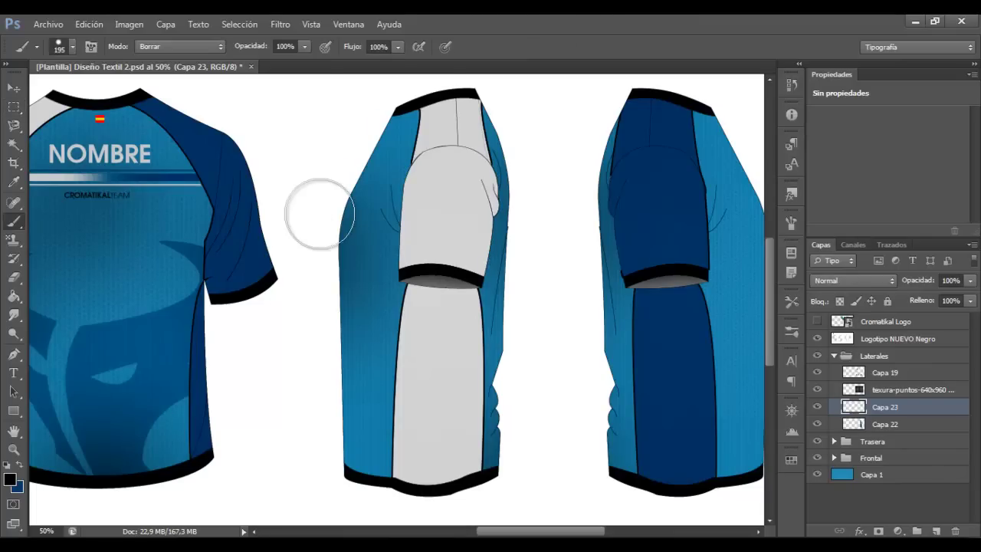
Duplicate the Capa 7 chest stripe band layer at 33.3% zoom.
key("z")
key("ctrl+0")
left_click(320, 220)
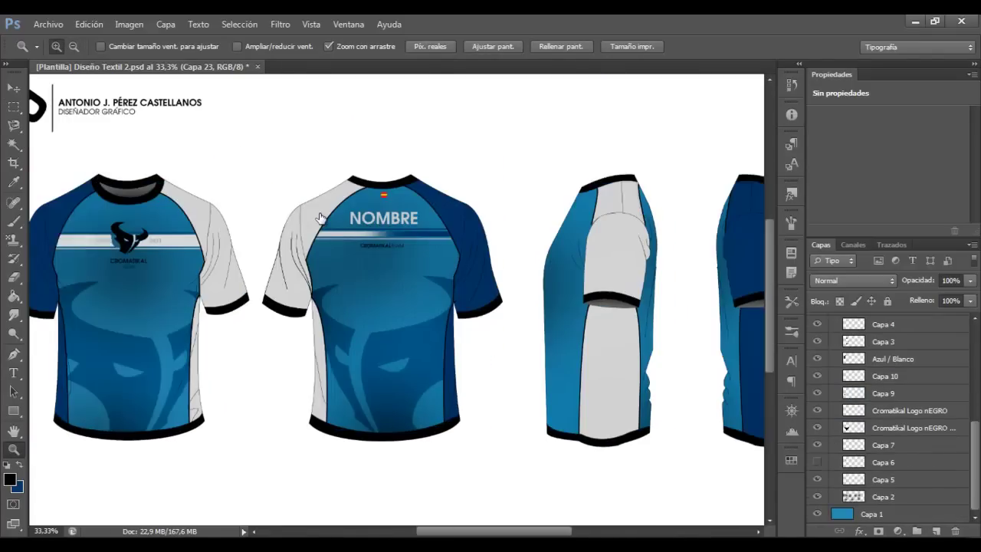
key("ctrl+j")
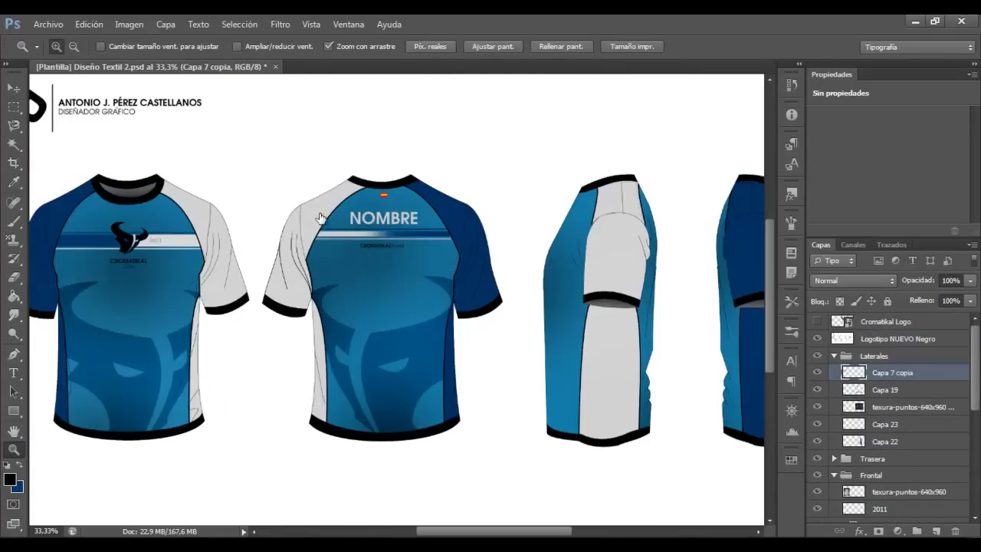
Place one chest stripe band copy on each side-view shirt, nudging the second down.
key("ctrl+t")
left_click_drag(320, 217, 317, 214)
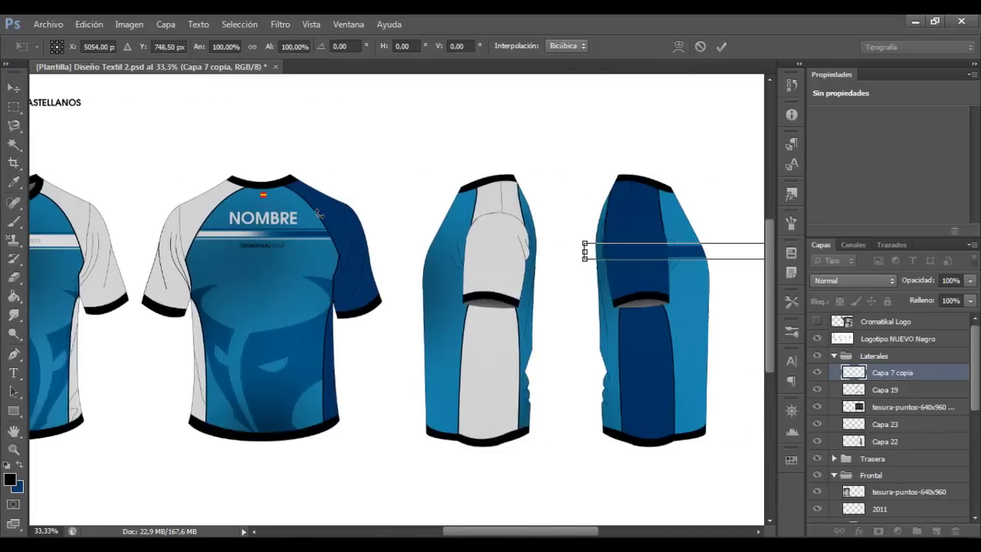
key("Return")
key("ctrl+plus")
key("ctrl+j")
key("ctrl+t")
left_click_drag(320, 216, 320, 233)
key("Return")
key("b")
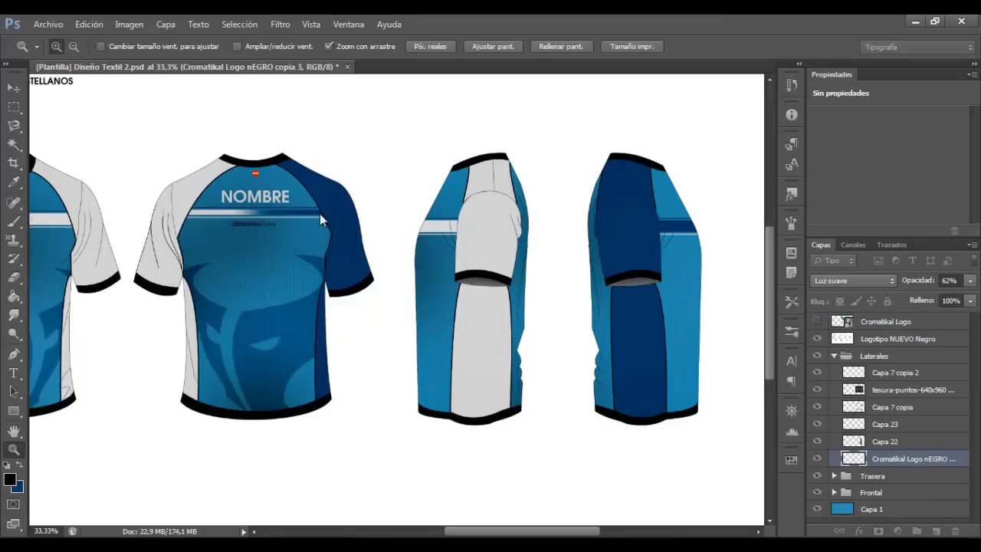
Scale a black bull logo onto the sleeve and move its layer above CROMATIKALTEAM.
key("ctrl+t")
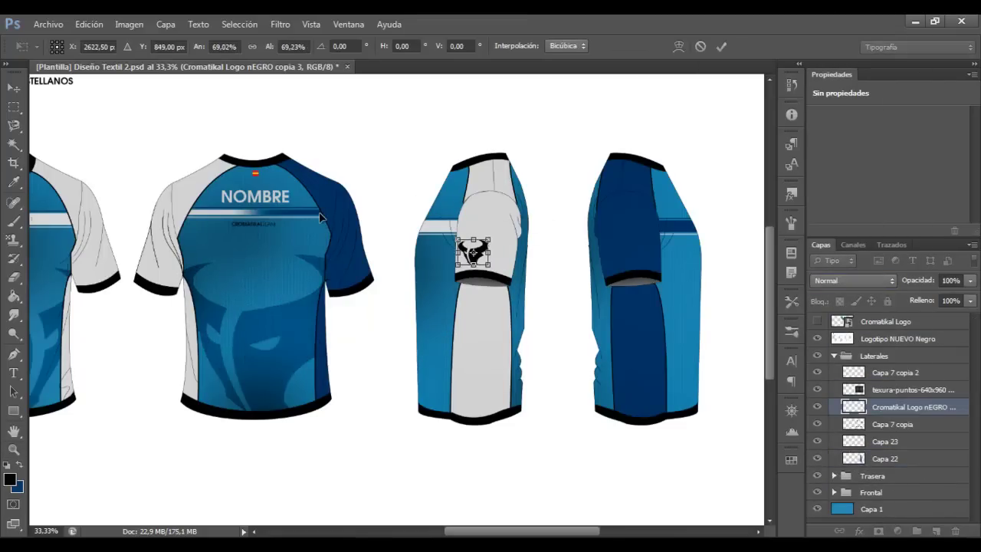
key("Return")
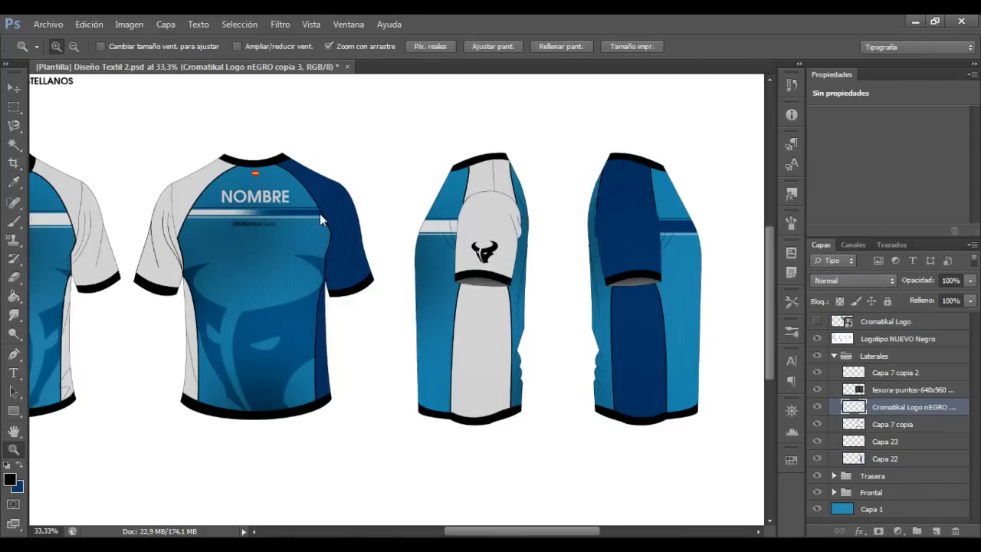
key("ctrl+t")
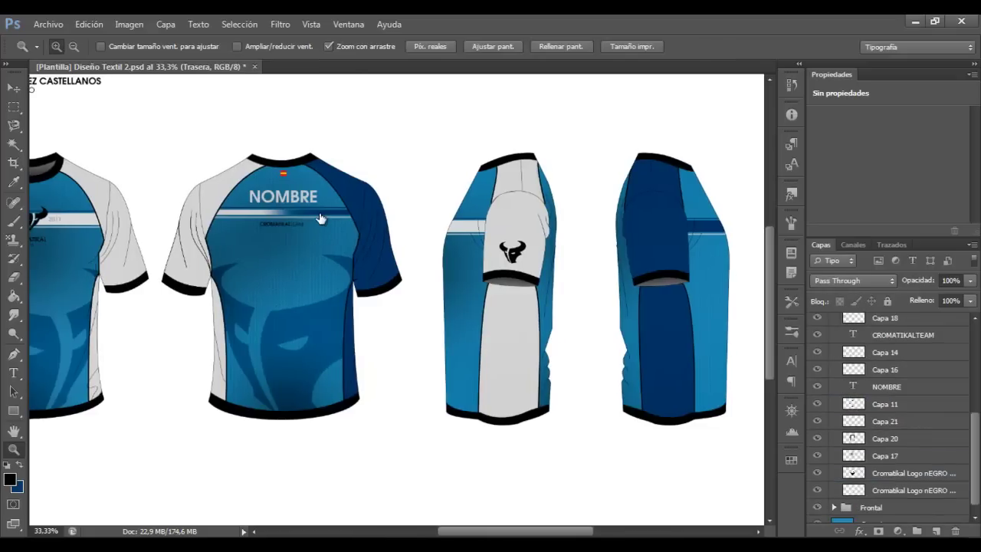
key("Return")
key("ctrl+shift+bracketright")
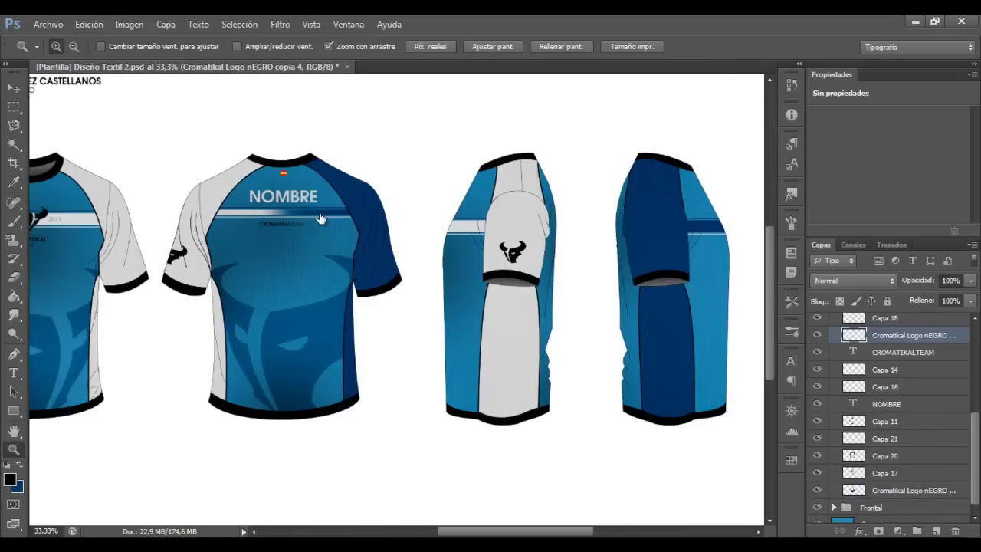
key("ctrl+plus")
key("ctrl+plus")
key("ctrl+t")
key("Return")
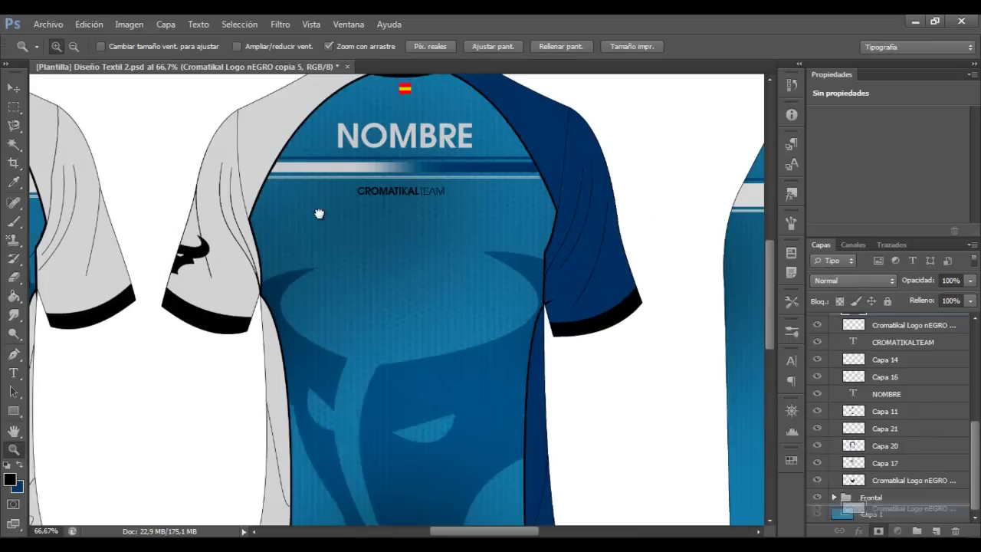
Duplicate the sleeve logo and transform the copies onto the front and back grey sleeves.
key("ctrl+j")
key("ctrl+t")
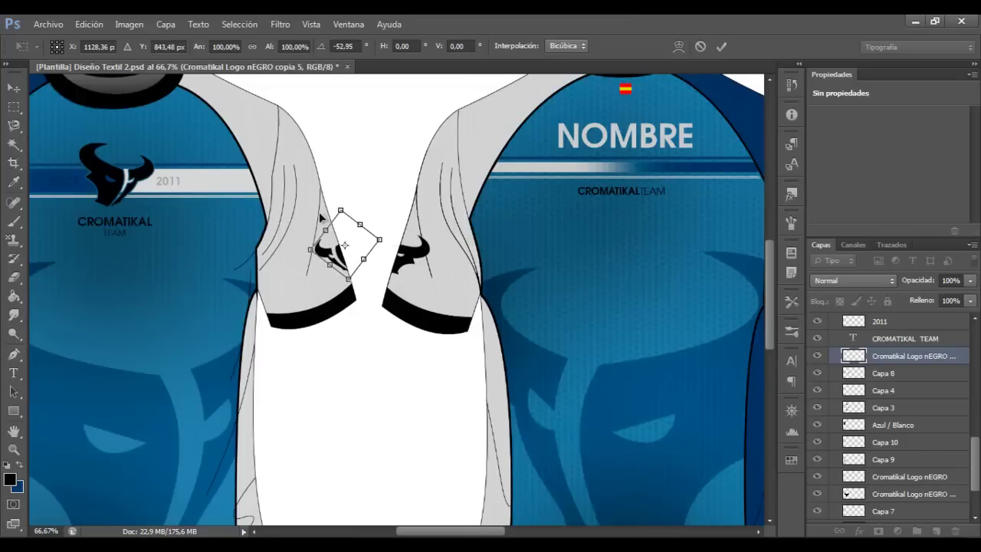
key("Escape")
key("ctrl+z")
key("ctrl+t")
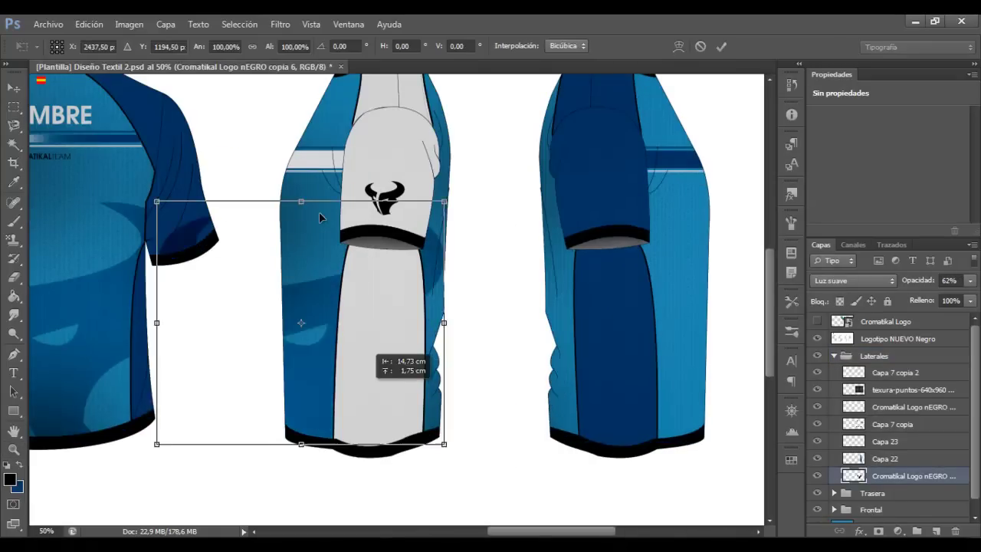
Copy the faint bull watermark onto the left side view, then a mirrored copy onto the right.
key("ctrl+alt+t")
left_click_drag(337, 345, 520, 356)
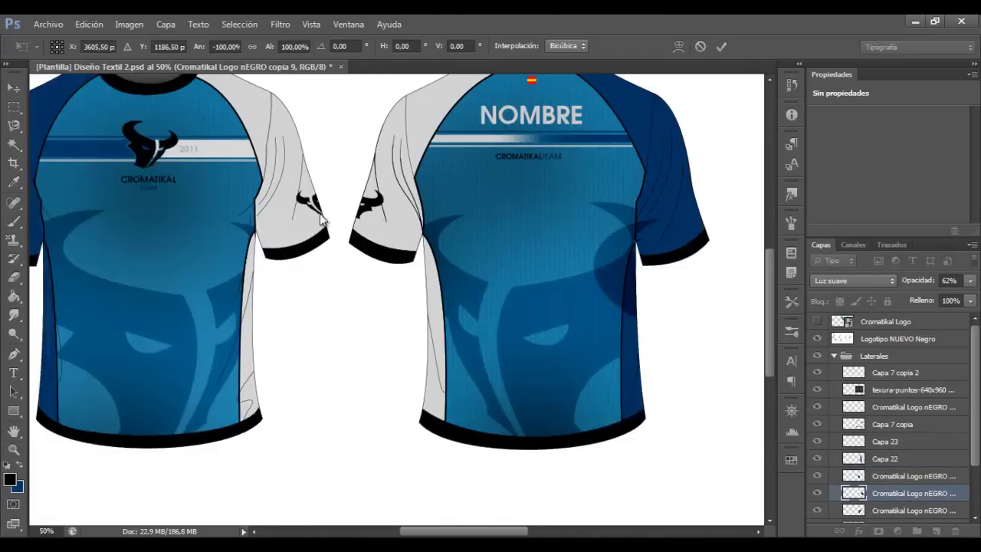
scroll(320, 220, "right", 10)
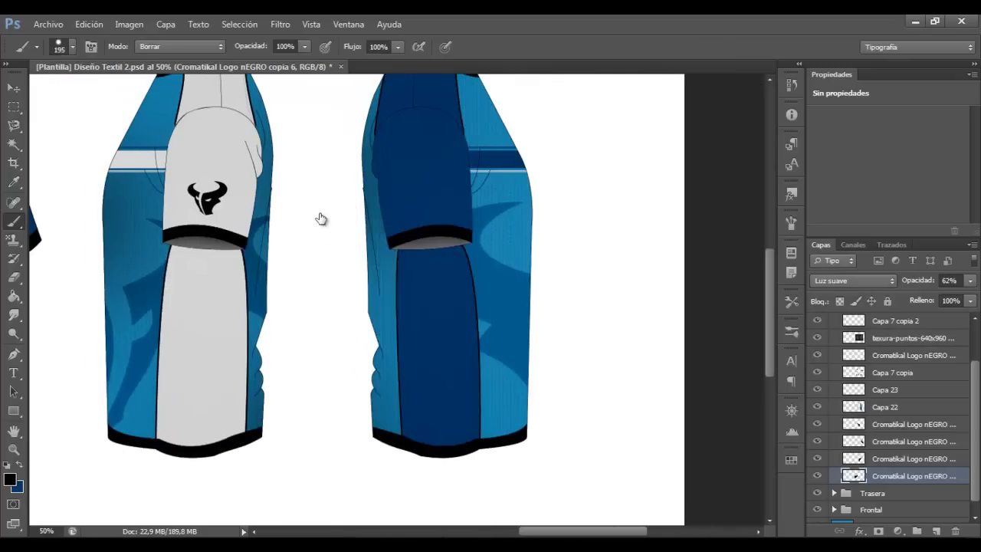
left_click(321, 218, "ctrl")
key("ctrl+j")
key("ctrl+t")
left_click_drag(209, 337, 304, 337)
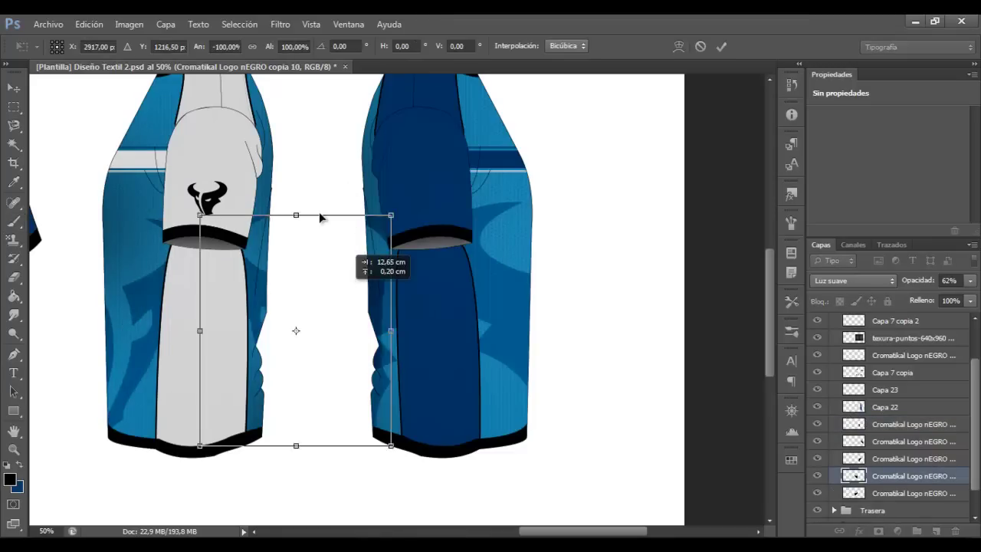
key("Return")
key("z")
scroll(319, 217, "down", 3)
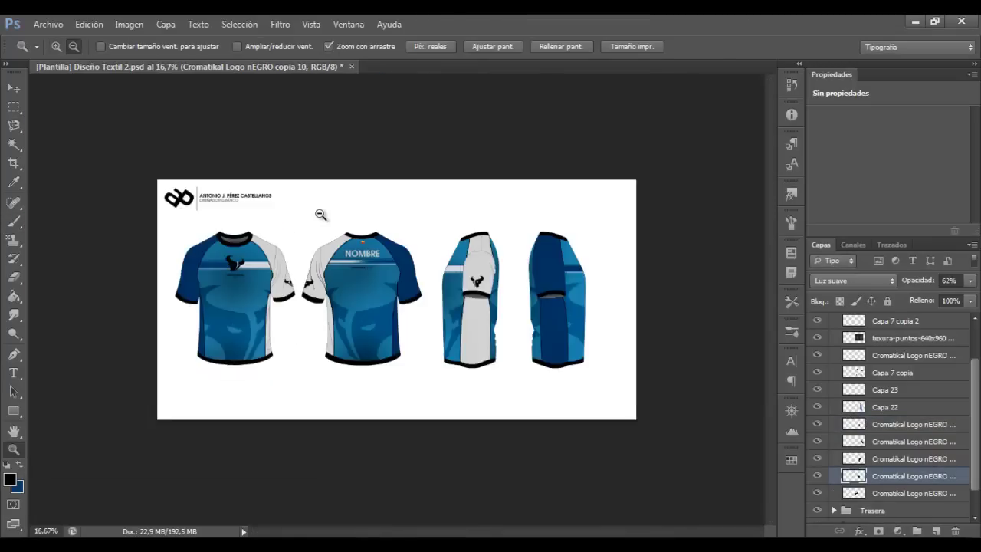
scroll(320, 217, "up", 1)
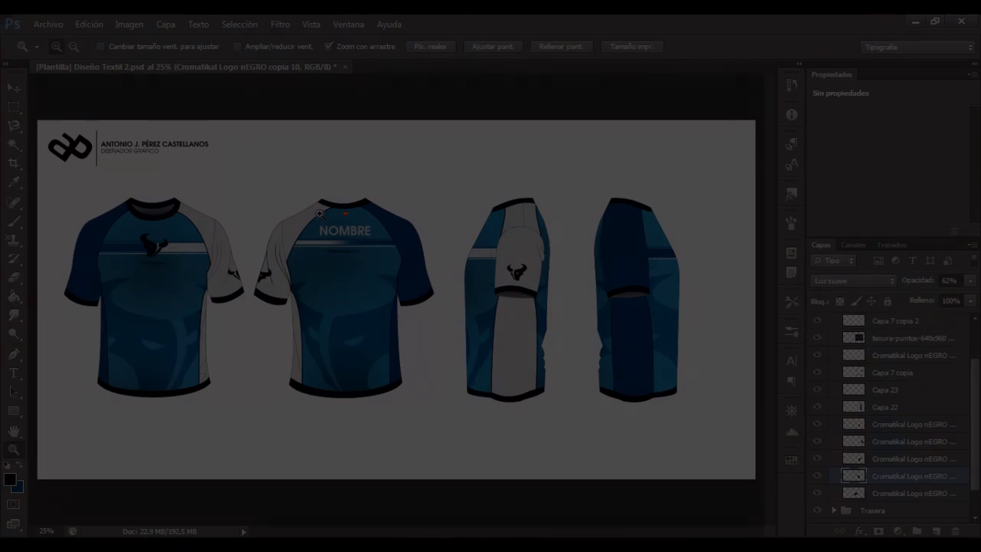